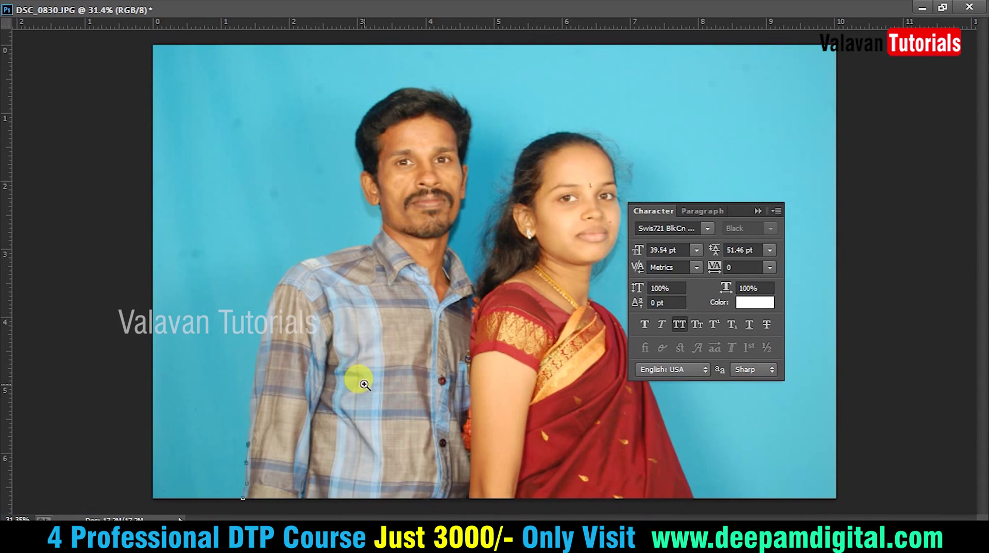
Zoom in and trace a Pen path up the edge of the man's shirt.
{"action": "left_click_drag", "start_coordinate": [301, 325], "coordinate": [353, 497]}
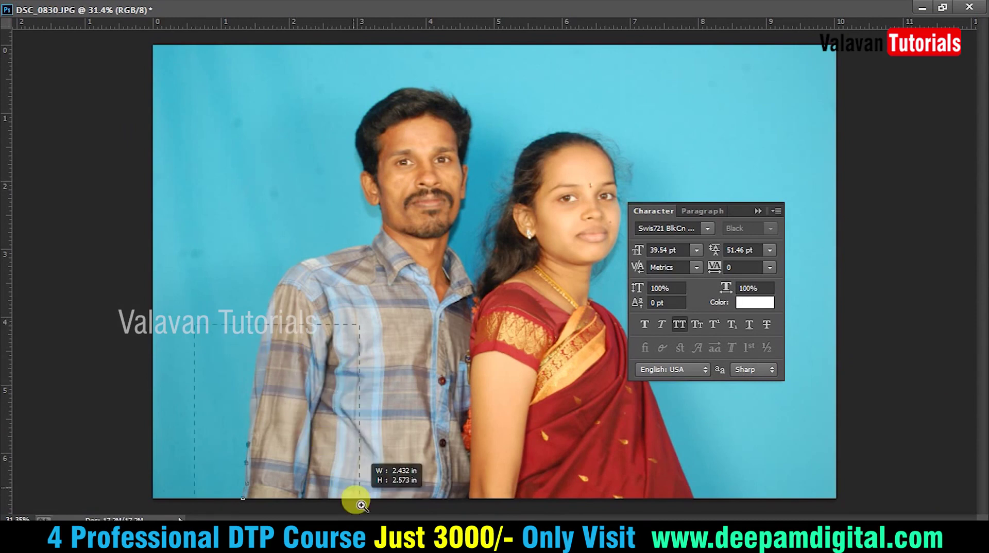
{"action": "left_click_drag", "start_coordinate": [143, 158], "coordinate": [613, 438]}
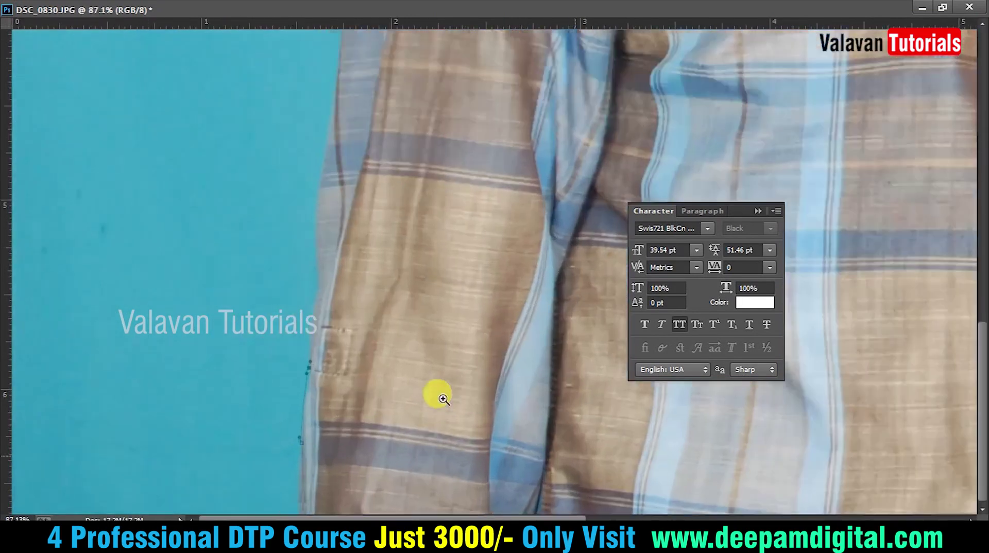
{"action": "key", "text": "p"}
{"action": "left_click_drag", "start_coordinate": [366, 285], "coordinate": [366, 278]}
{"action": "left_click_drag", "start_coordinate": [367, 237], "coordinate": [367, 225]}
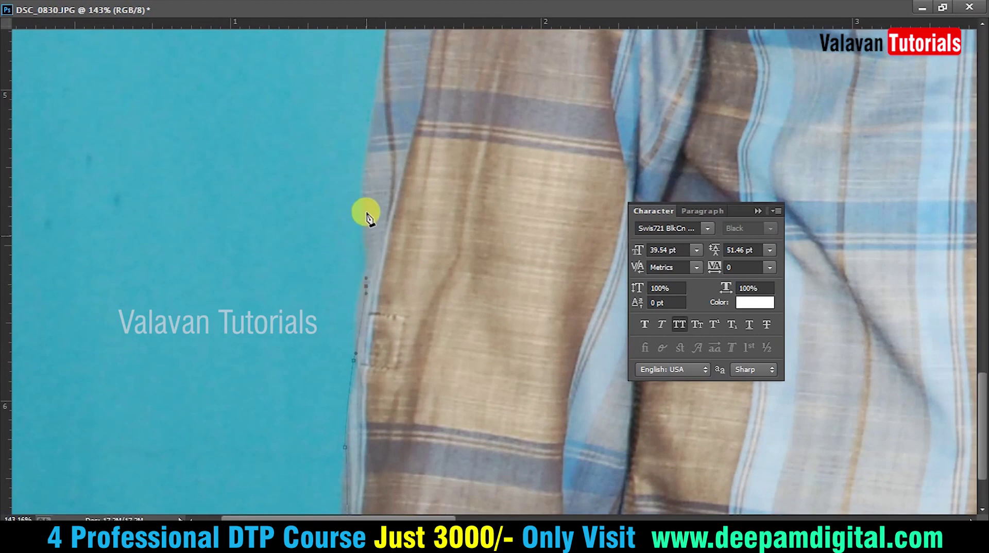
{"action": "mouse_move", "coordinate": [373, 57]}
{"action": "left_mouse_down"}
{"action": "mouse_move", "coordinate": [326, 322]}
{"action": "mouse_move", "coordinate": [339, 312]}
{"action": "left_mouse_up"}
{"action": "left_click_drag", "start_coordinate": [363, 190], "coordinate": [354, 229]}
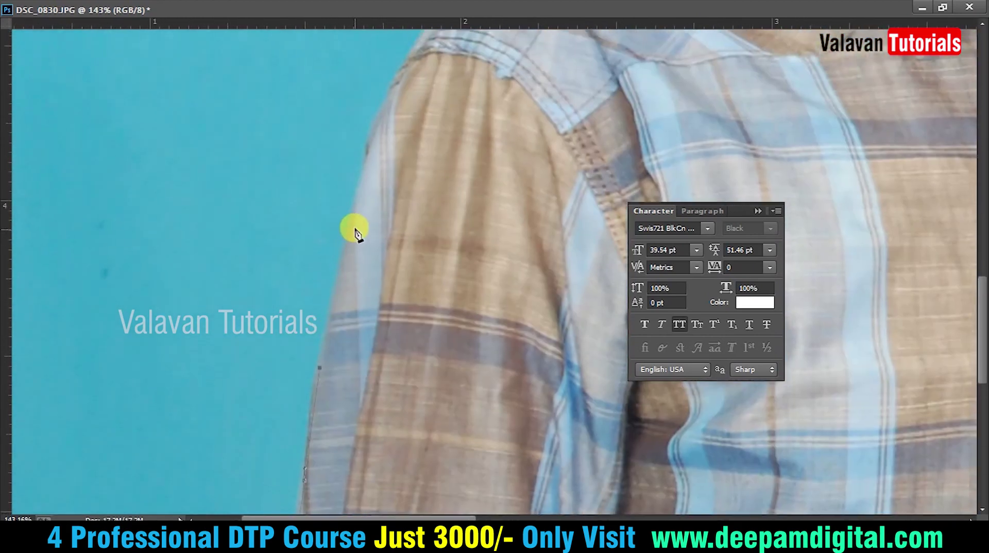
{"action": "left_click_drag", "start_coordinate": [355, 192], "coordinate": [344, 226]}
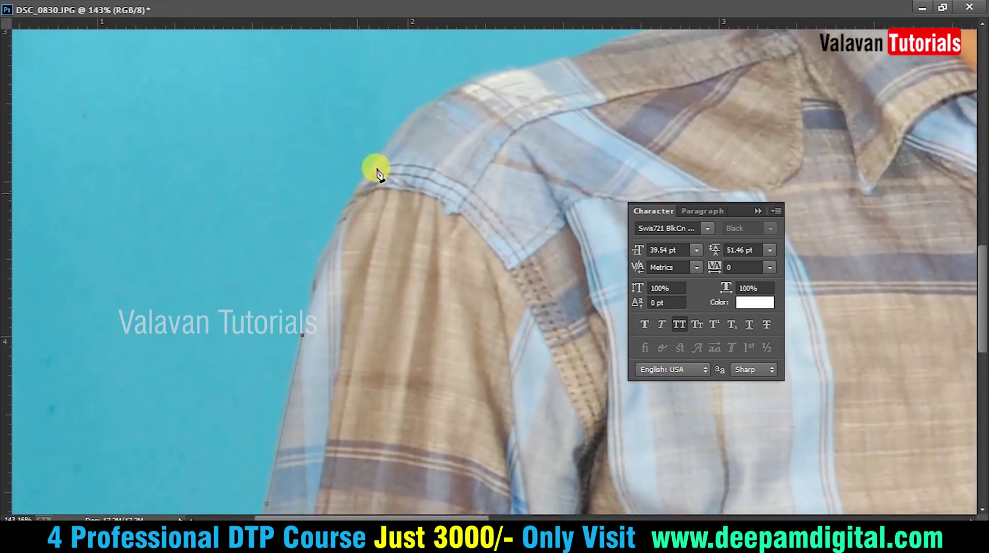
Continue the path up the shoulder and collar to below the ear, undoing a misplaced point.
{"action": "left_click", "coordinate": [408, 117]}
{"action": "left_click", "coordinate": [436, 100]}
{"action": "left_click", "coordinate": [465, 82]}
{"action": "left_click_drag", "start_coordinate": [386, 161], "coordinate": [98, 303]}
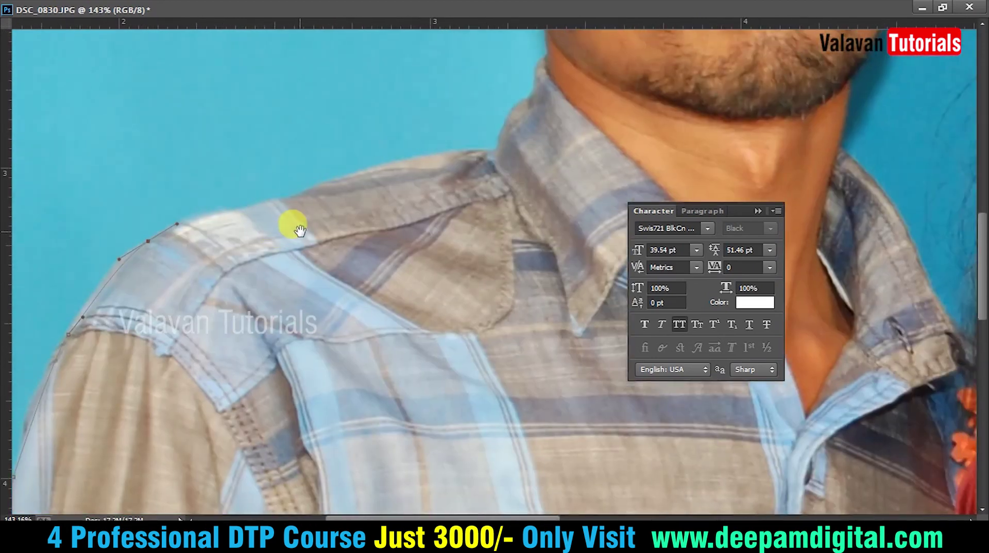
{"action": "left_click", "coordinate": [332, 182]}
{"action": "left_click", "coordinate": [463, 150]}
{"action": "left_click", "coordinate": [496, 145]}
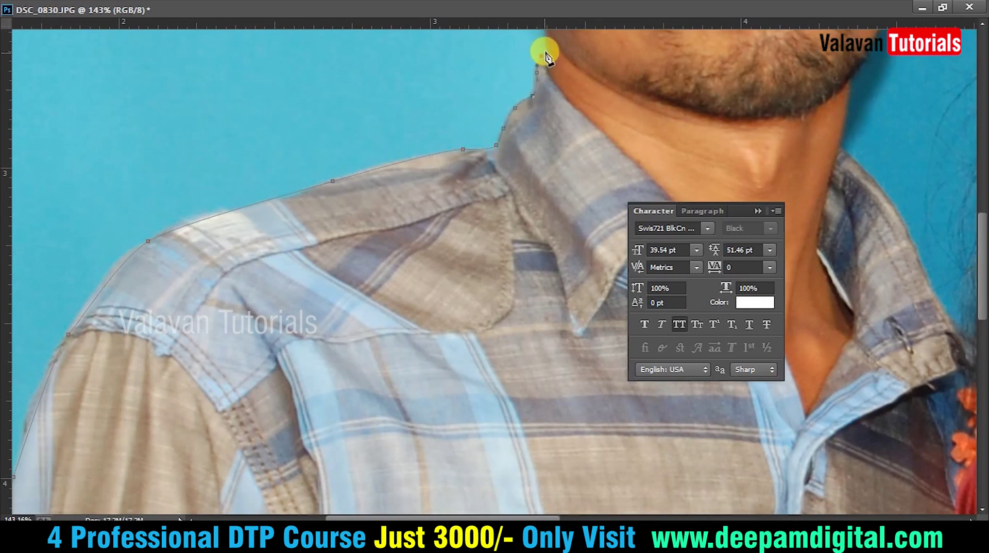
{"action": "left_click_drag", "start_coordinate": [547, 56], "coordinate": [484, 252]}
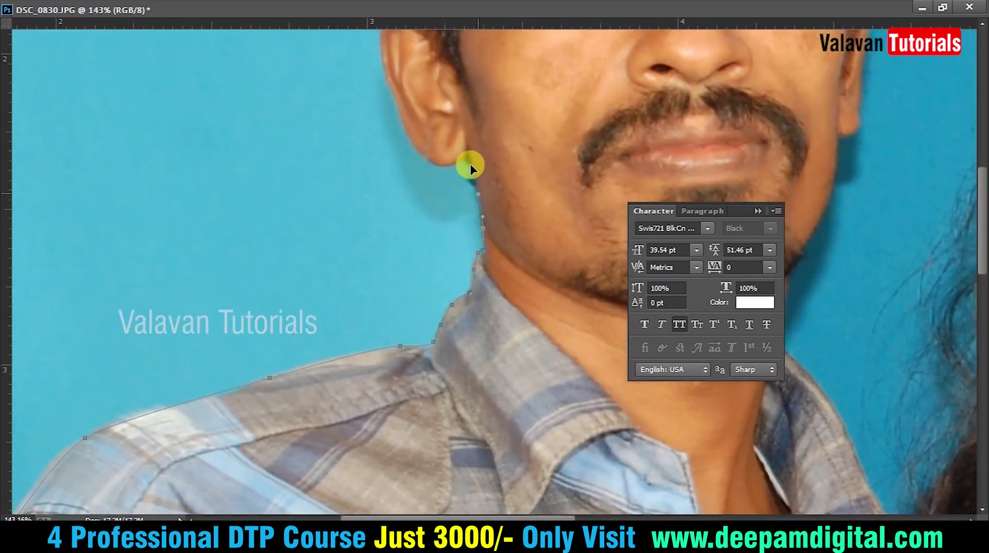
{"action": "left_click", "coordinate": [468, 155]}
{"action": "mouse_move", "coordinate": [435, 172]}
{"action": "left_mouse_down"}
{"action": "mouse_move", "coordinate": [460, 247]}
{"action": "mouse_move", "coordinate": [432, 209]}
{"action": "mouse_move", "coordinate": [431, 253]}
{"action": "left_mouse_up"}
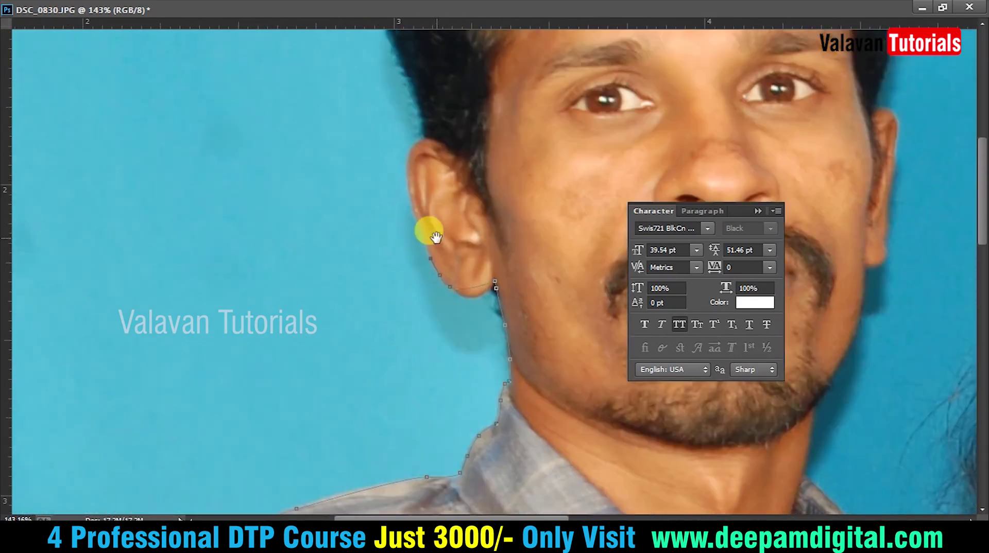
{"action": "key", "text": "ctrl+z"}
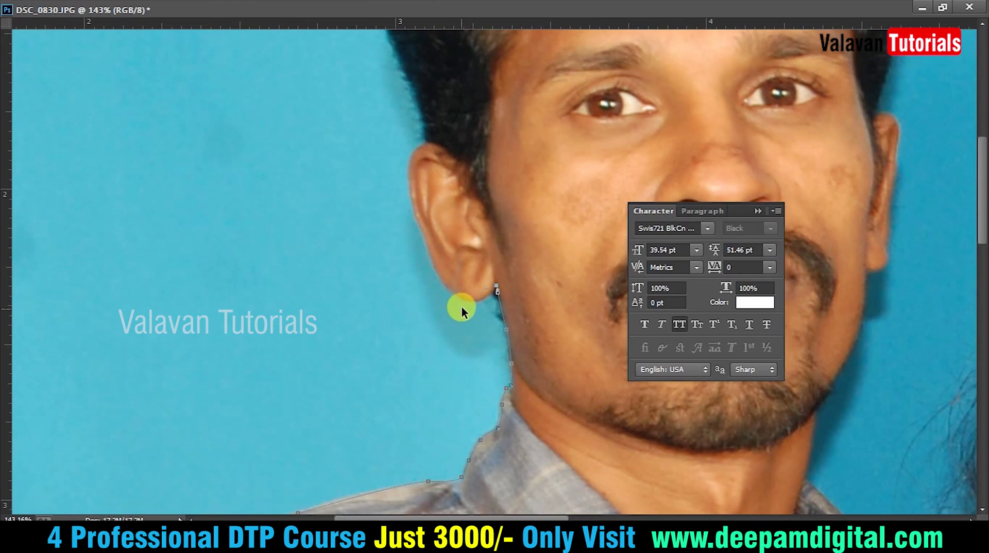
Curve the path around the man's ear and up along his hairline.
{"action": "left_click", "coordinate": [442, 276]}
{"action": "left_click_drag", "start_coordinate": [414, 210], "coordinate": [412, 202]}
{"action": "mouse_move", "coordinate": [407, 167]}
{"action": "left_mouse_down"}
{"action": "mouse_move", "coordinate": [408, 156]}
{"action": "mouse_move", "coordinate": [401, 330]}
{"action": "left_mouse_up"}
{"action": "left_click_drag", "start_coordinate": [390, 250], "coordinate": [386, 210]}
{"action": "left_click_drag", "start_coordinate": [446, 122], "coordinate": [362, 243]}
{"action": "left_click", "coordinate": [360, 236]}
{"action": "left_click", "coordinate": [377, 219]}
{"action": "left_click", "coordinate": [436, 178]}
{"action": "left_click", "coordinate": [469, 155]}
Carry the path over the top of the hair and down its right side, dismissing the Character panel.
{"action": "mouse_move", "coordinate": [540, 128]}
{"action": "left_mouse_down"}
{"action": "mouse_move", "coordinate": [446, 100]}
{"action": "mouse_move", "coordinate": [535, 108]}
{"action": "left_mouse_up"}
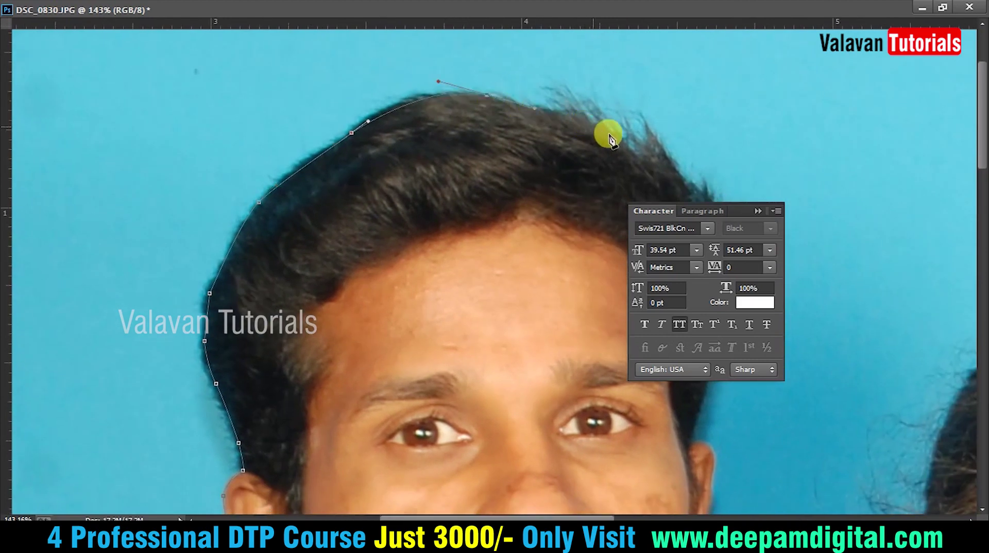
{"action": "mouse_move", "coordinate": [662, 159]}
{"action": "left_mouse_down"}
{"action": "mouse_move", "coordinate": [673, 165]}
{"action": "mouse_move", "coordinate": [585, 122]}
{"action": "left_mouse_up"}
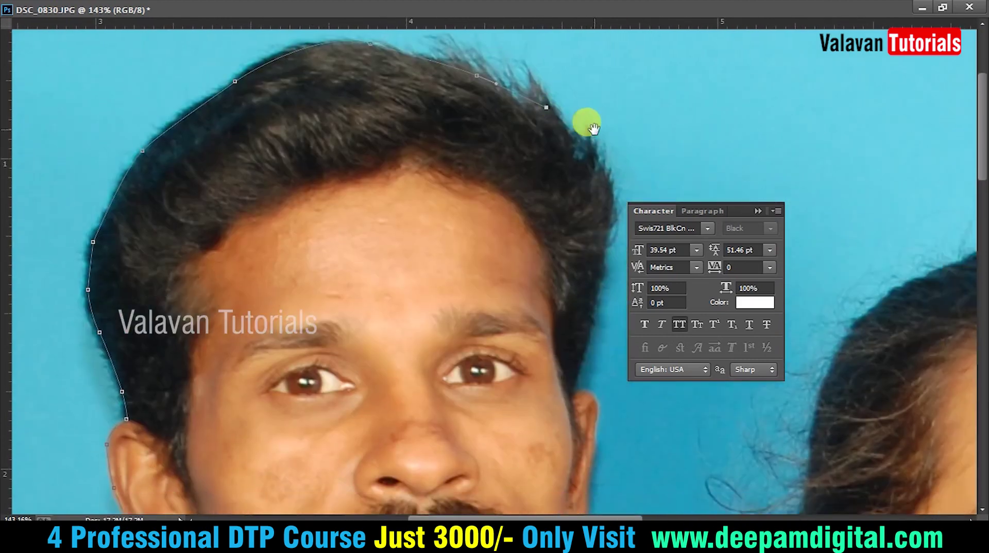
{"action": "left_click", "coordinate": [758, 211]}
{"action": "scroll", "coordinate": [611, 183], "scroll_direction": "down", "scroll_amount": 2}
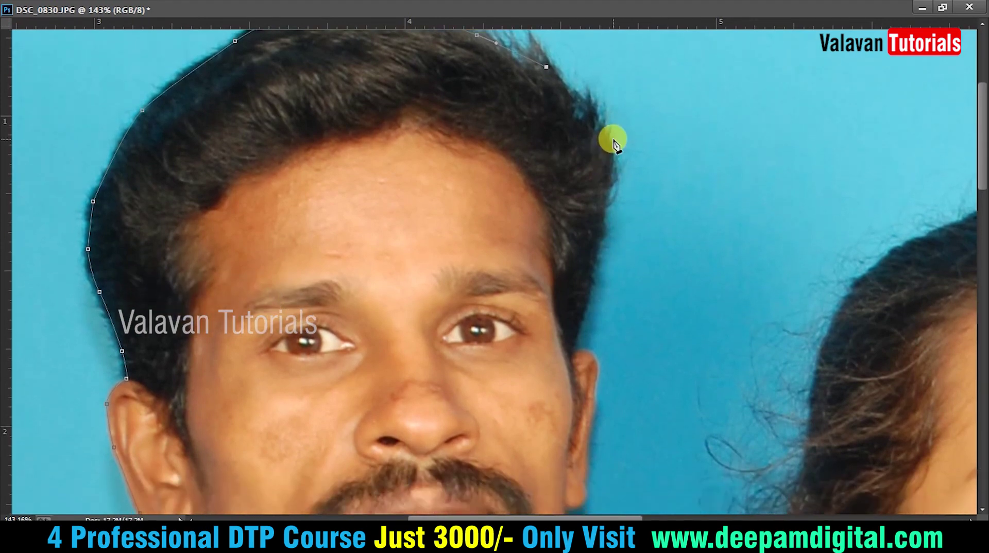
{"action": "left_click_drag", "start_coordinate": [602, 232], "coordinate": [600, 250]}
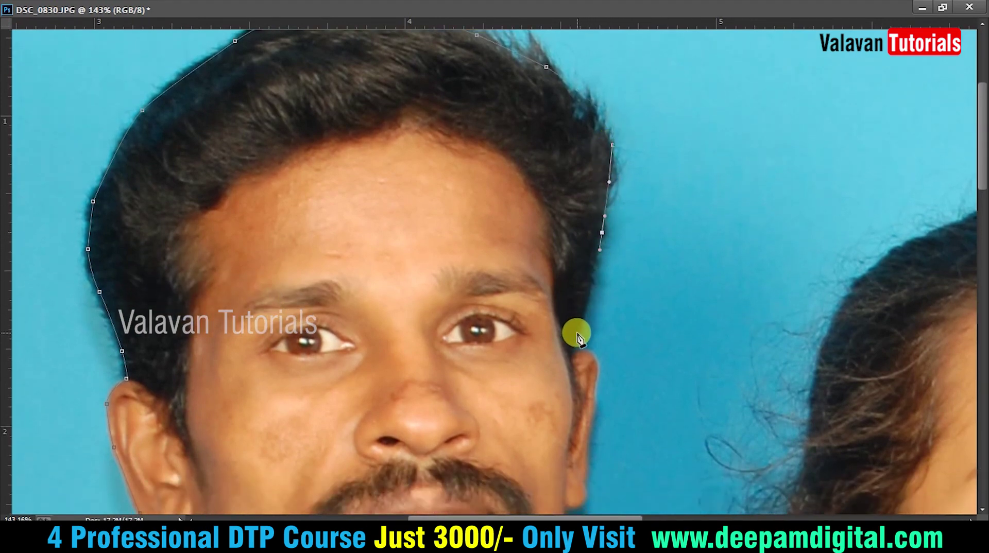
{"action": "left_click", "coordinate": [575, 355]}
{"action": "left_click_drag", "start_coordinate": [593, 396], "coordinate": [602, 287]}
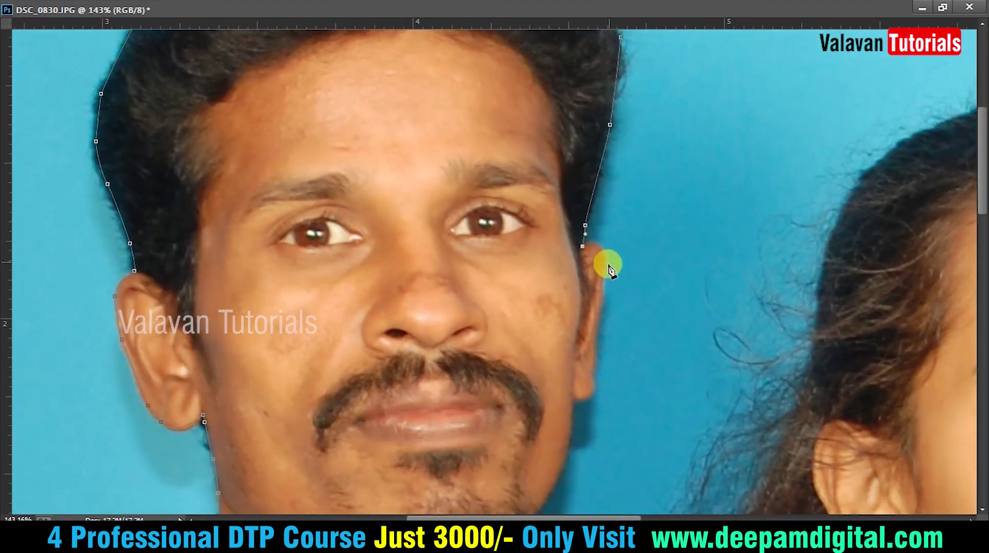
{"action": "left_click_drag", "start_coordinate": [569, 206], "coordinate": [711, 387]}
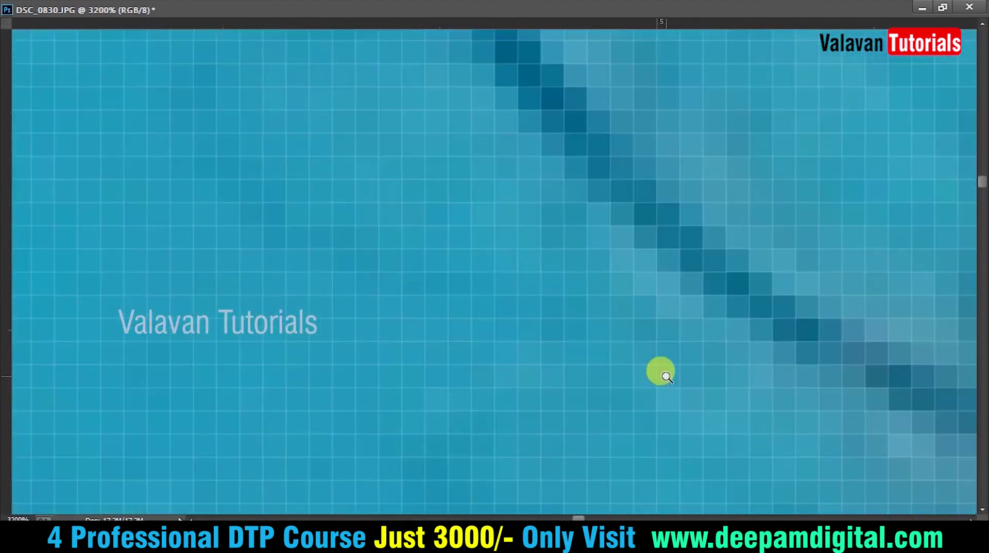
Zoom out and add path points around the man's right ear.
{"action": "key", "text": "ctrl+minus"}
{"action": "key", "text": "ctrl+minus"}
{"action": "key", "text": "ctrl+minus"}
{"action": "key", "text": "ctrl+minus"}
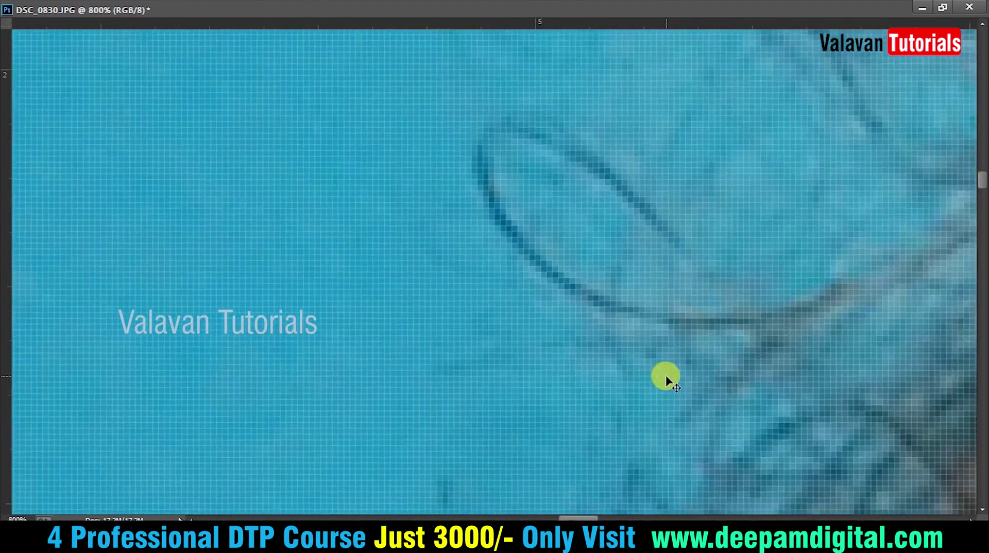
{"action": "key", "text": "ctrl+minus"}
{"action": "key", "text": "ctrl+minus"}
{"action": "key", "text": "ctrl+minus"}
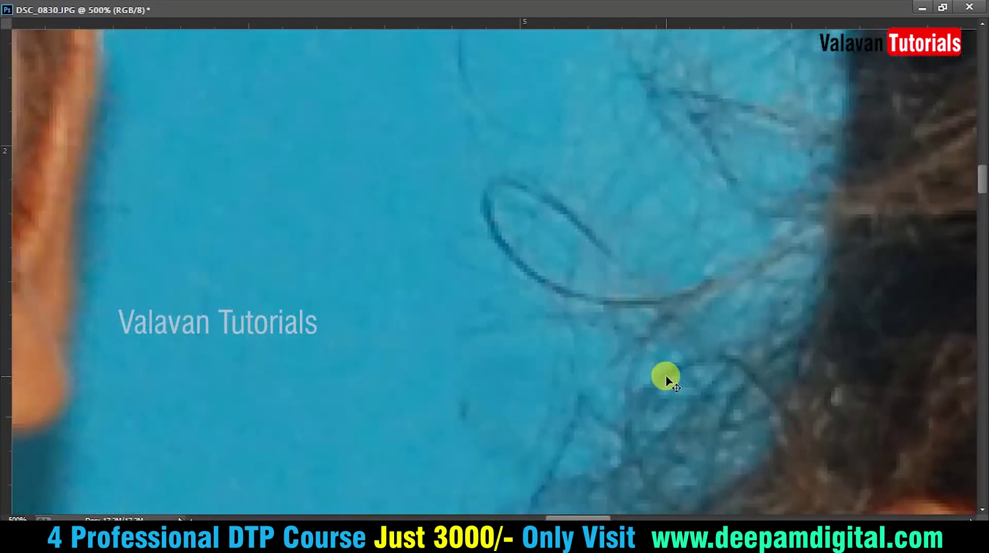
{"action": "scroll", "coordinate": [455, 340], "scroll_direction": "left", "scroll_amount": 2}
{"action": "key", "text": "ctrl+minus"}
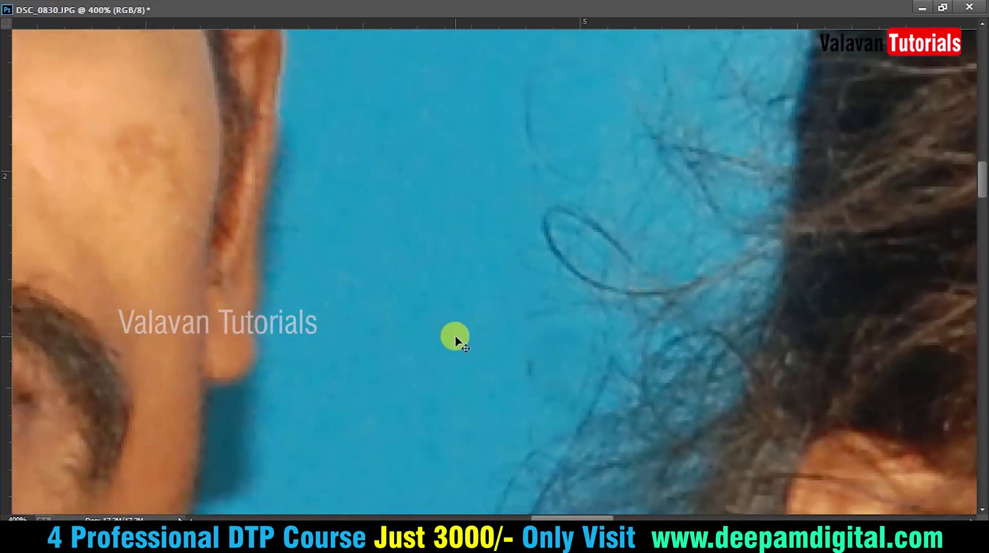
{"action": "key", "text": "ctrl+minus"}
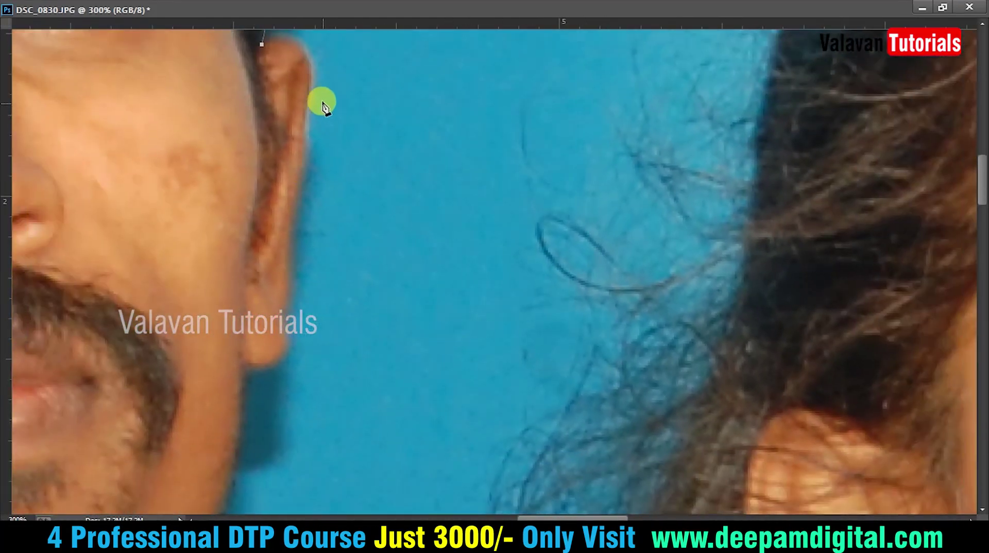
{"action": "left_click", "coordinate": [311, 72]}
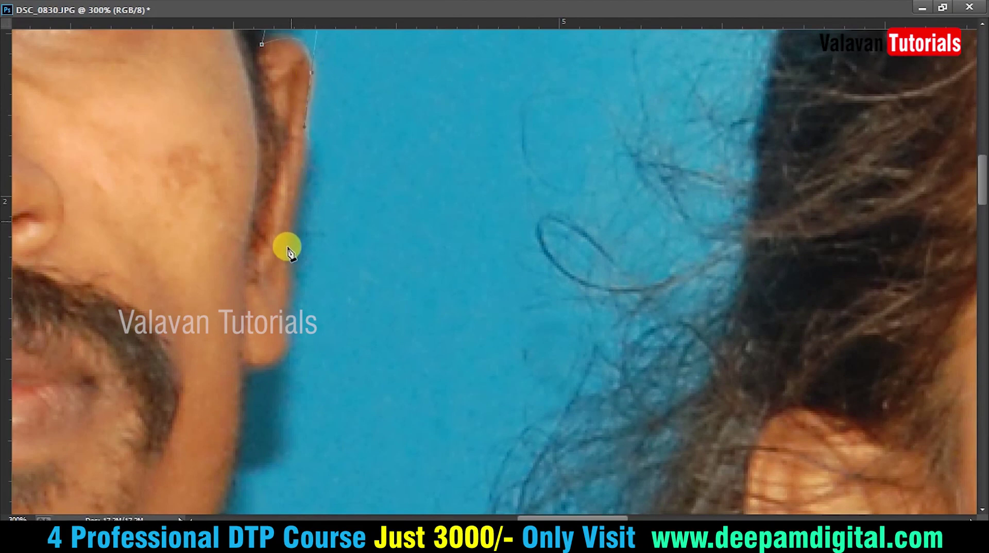
{"action": "left_click", "coordinate": [248, 375]}
Trace the path down the jaw, neck and shirt collar toward the woman's hair and saree.
{"action": "left_click_drag", "start_coordinate": [276, 415], "coordinate": [371, 278]}
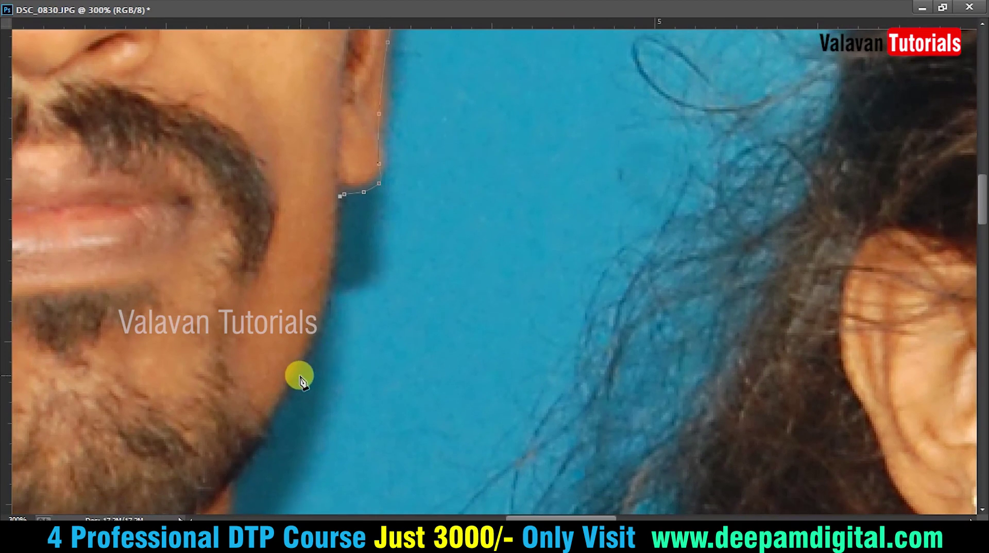
{"action": "mouse_move", "coordinate": [298, 381]}
{"action": "left_mouse_down"}
{"action": "mouse_move", "coordinate": [262, 428]}
{"action": "mouse_move", "coordinate": [404, 203]}
{"action": "left_mouse_up"}
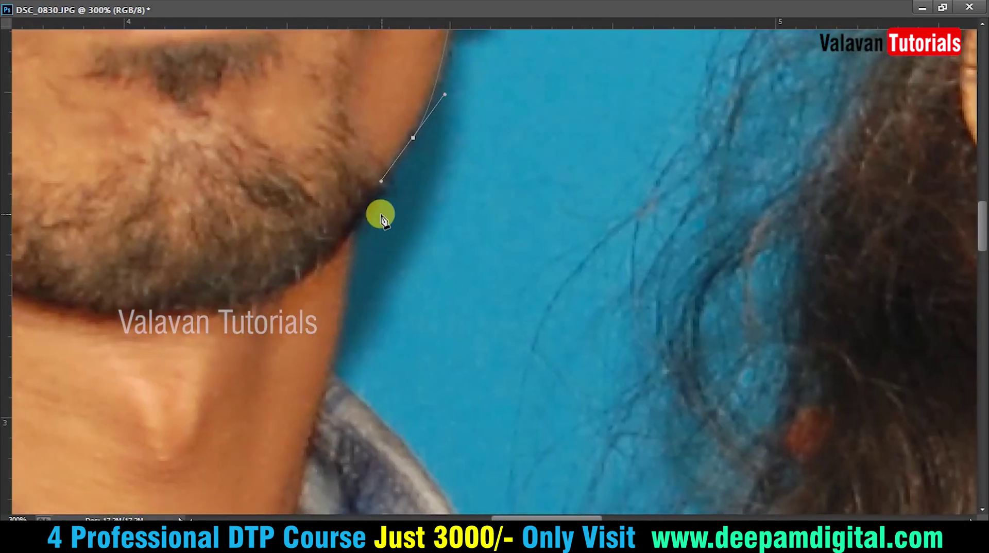
{"action": "left_click", "coordinate": [348, 265]}
{"action": "mouse_move", "coordinate": [328, 370]}
{"action": "left_mouse_down"}
{"action": "mouse_move", "coordinate": [387, 435]}
{"action": "mouse_move", "coordinate": [367, 275]}
{"action": "left_mouse_up"}
{"action": "mouse_move", "coordinate": [452, 408]}
{"action": "left_mouse_down"}
{"action": "mouse_move", "coordinate": [469, 479]}
{"action": "mouse_move", "coordinate": [455, 297]}
{"action": "mouse_move", "coordinate": [515, 378]}
{"action": "left_mouse_up"}
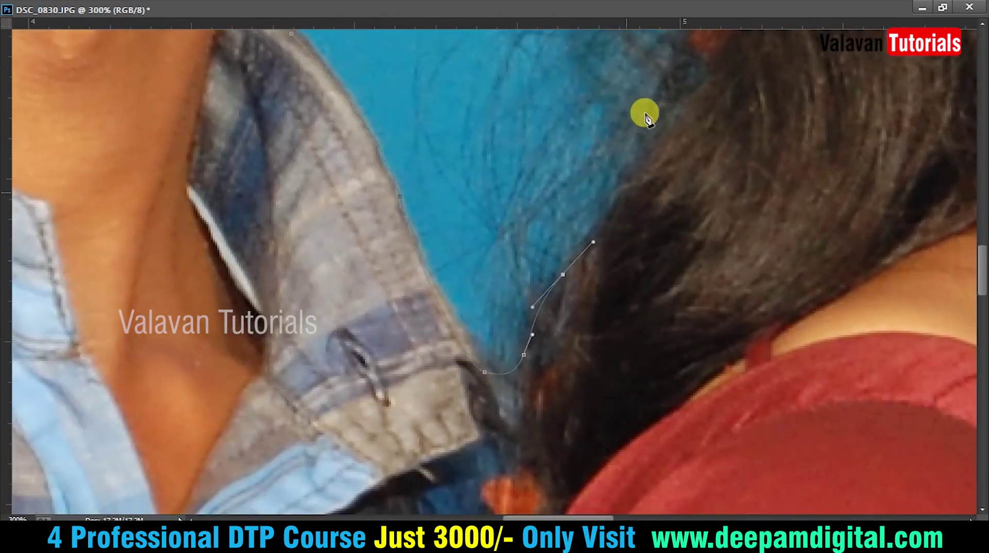
{"action": "left_click_drag", "start_coordinate": [643, 111], "coordinate": [550, 365]}
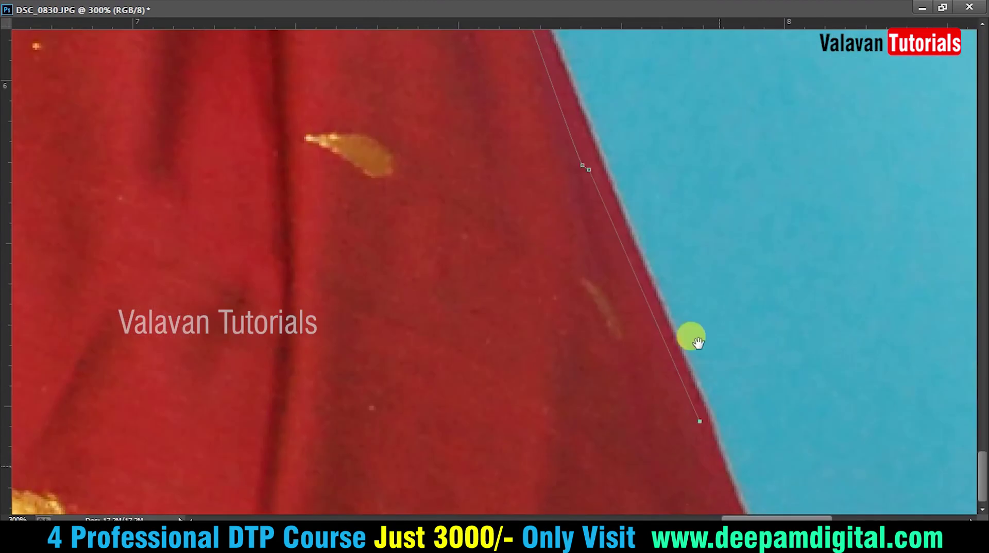
{"action": "key", "text": "ctrl+minus"}
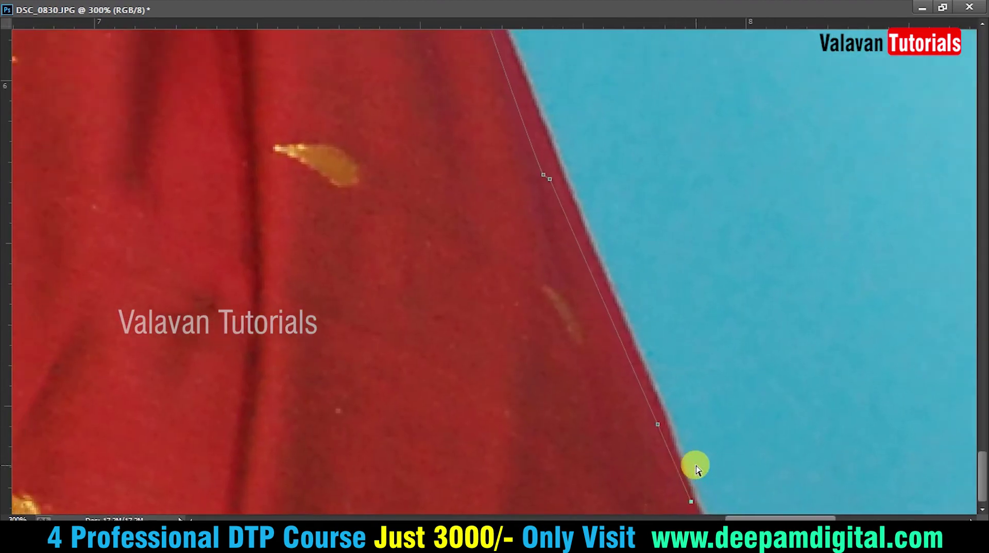
{"action": "key", "text": "ctrl+minus"}
{"action": "key", "text": "ctrl+minus"}
{"action": "key", "text": "ctrl+minus"}
{"action": "key", "text": "ctrl+minus"}
{"action": "key", "text": "ctrl+minus"}
Convert the closed path to a selection with a feather radius of 0.
{"action": "key", "text": "ctrl+Return"}
{"action": "key", "text": "shift+F6"}
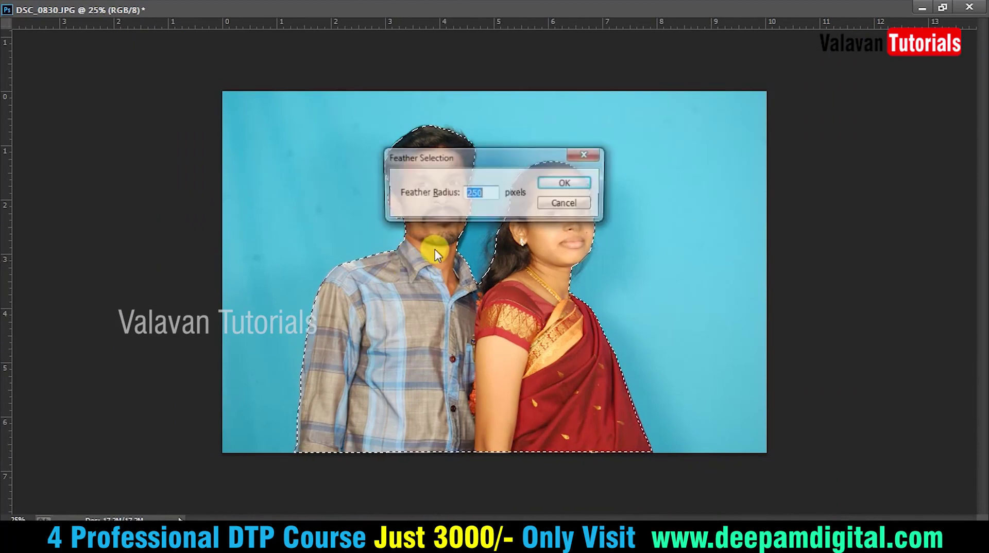
{"action": "type", "text": "0"}
{"action": "key", "text": "Return"}
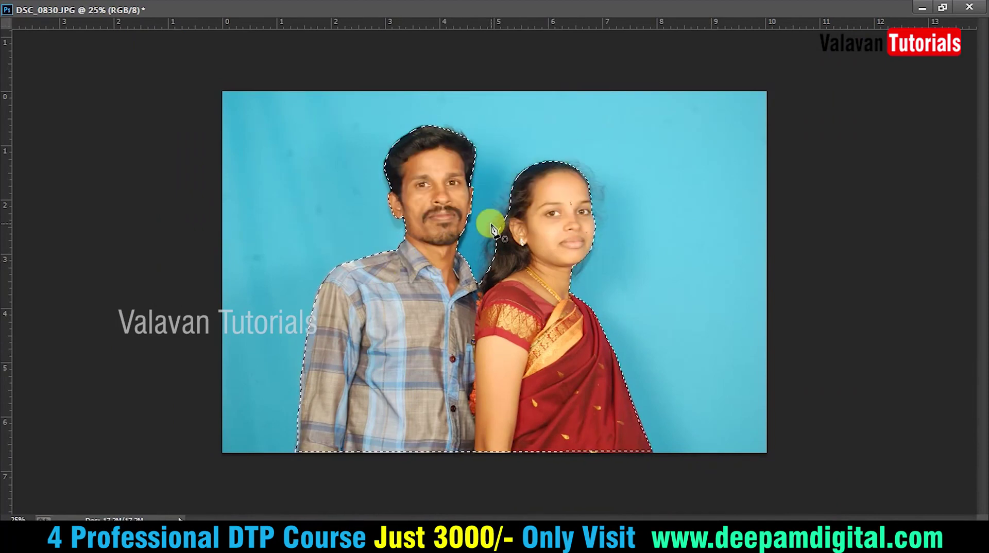
Copy the couple onto Layer 1, undo the accidental move, and start a new document.
{"action": "key", "text": "ctrl+j"}
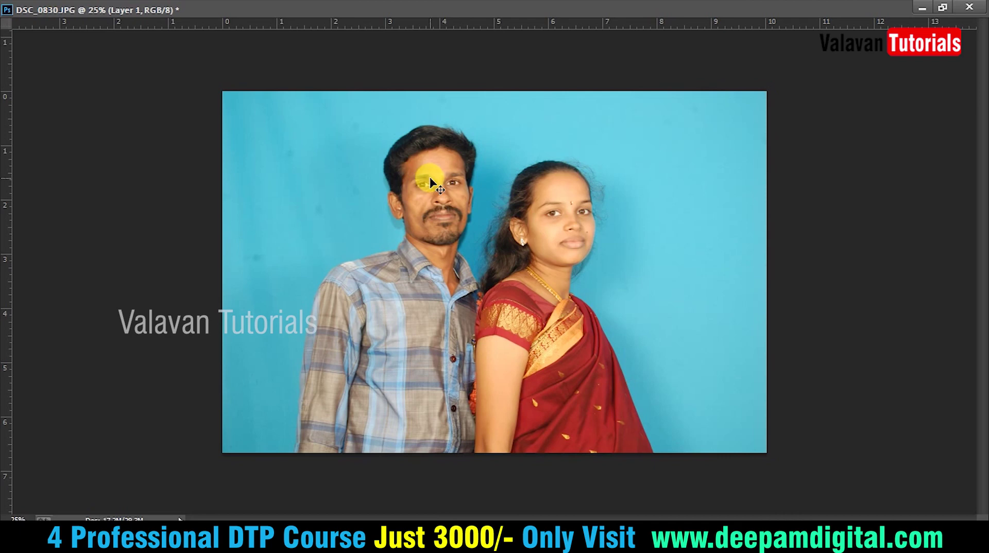
{"action": "left_click_drag", "start_coordinate": [430, 182], "coordinate": [608, 222]}
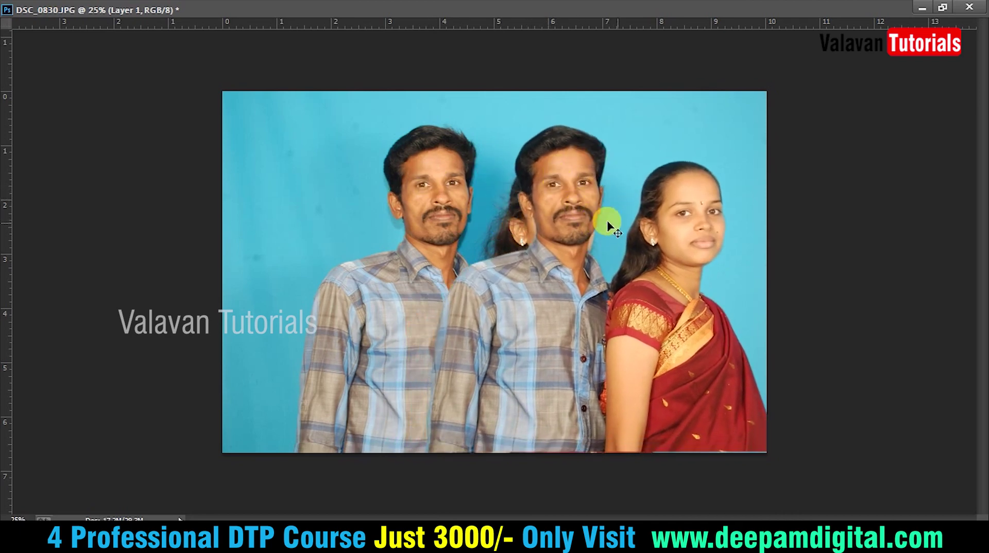
{"action": "key", "text": "ctrl+z"}
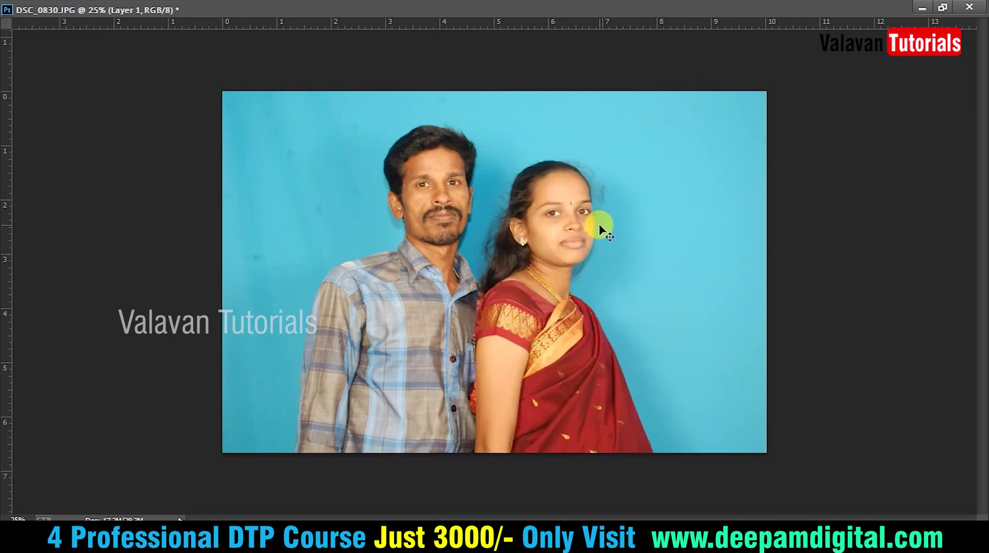
{"action": "key", "text": "ctrl+n"}
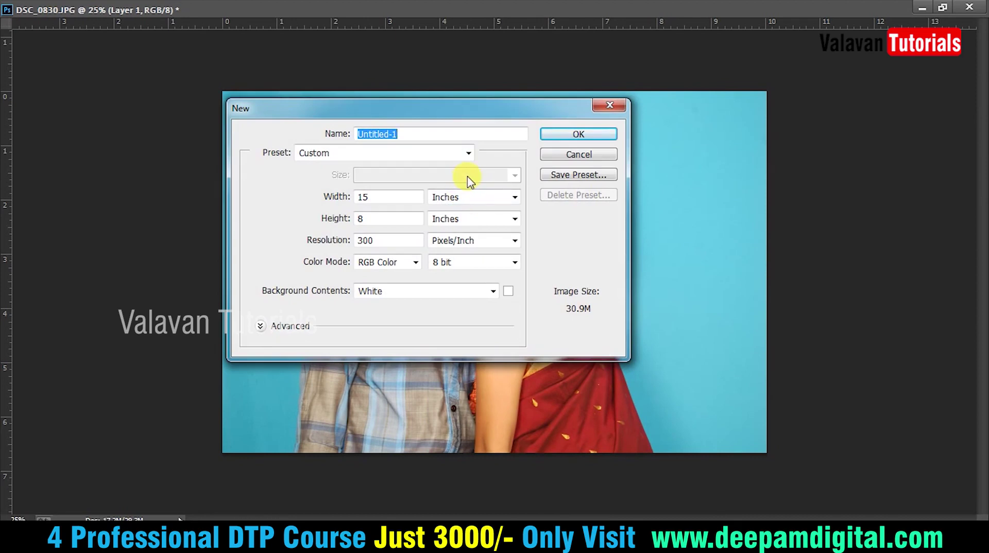
Create a 1920 × 1080 px, 300 ppi document, starting from the Web preset.
{"action": "left_click", "coordinate": [447, 154]}
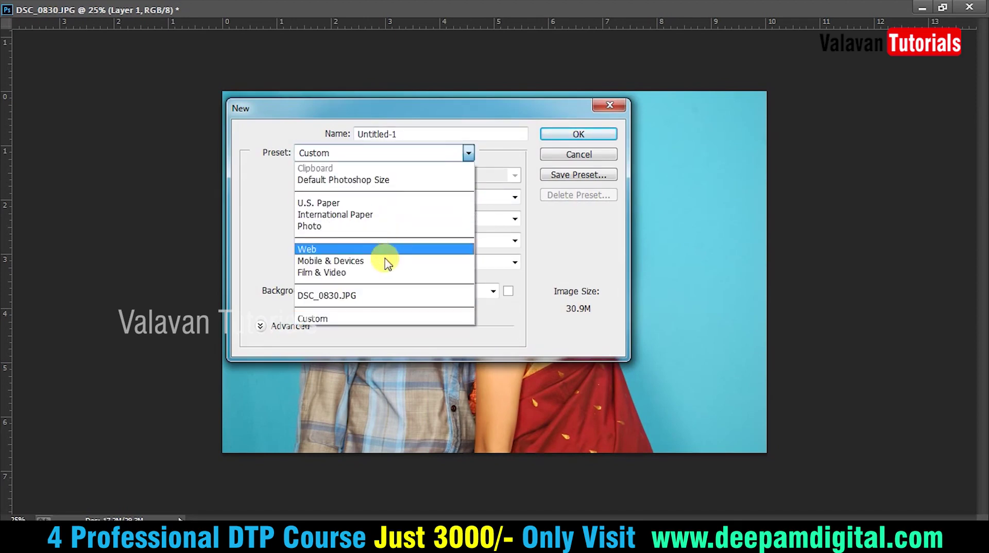
{"action": "key", "text": "Down"}
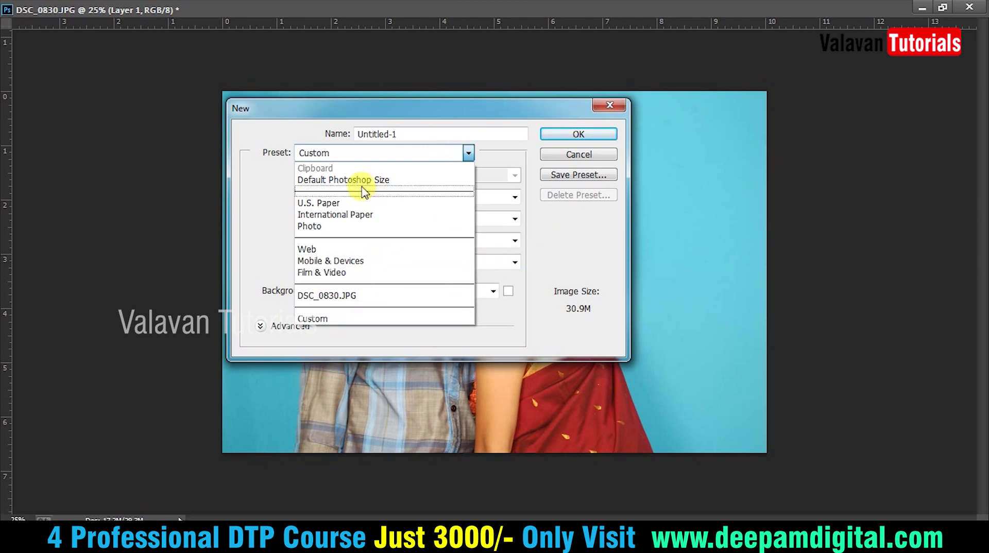
{"action": "left_click", "coordinate": [340, 249]}
{"action": "left_click", "coordinate": [465, 179]}
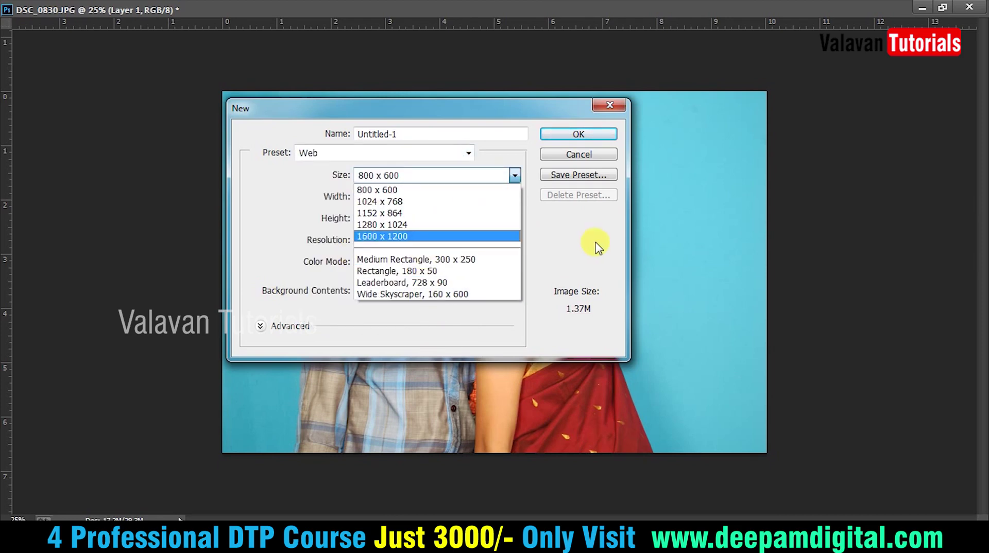
{"action": "left_click", "coordinate": [595, 158]}
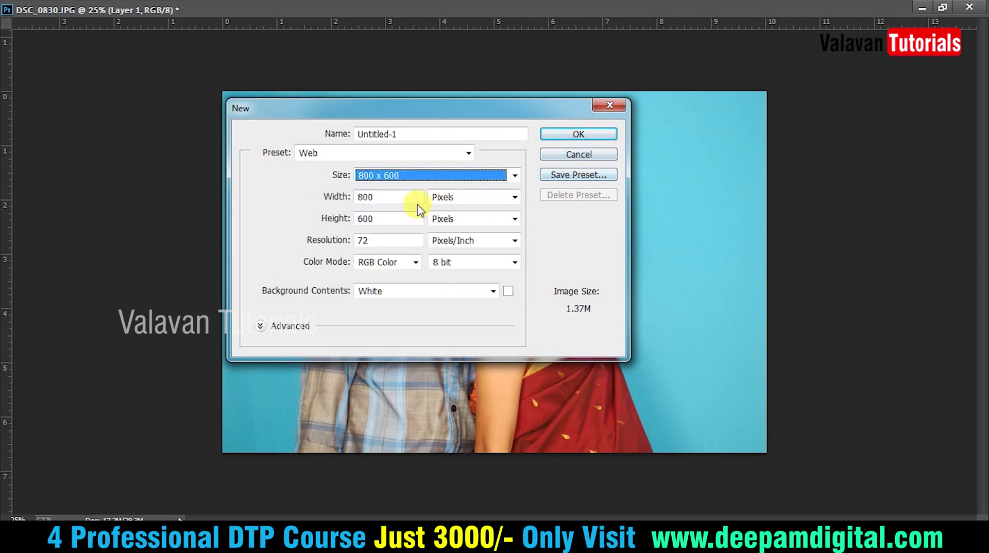
{"action": "key", "text": "Tab"}
{"action": "type", "text": "1920"}
{"action": "key", "text": "Tab"}
{"action": "type", "text": "1"}
{"action": "type", "text": "300"}
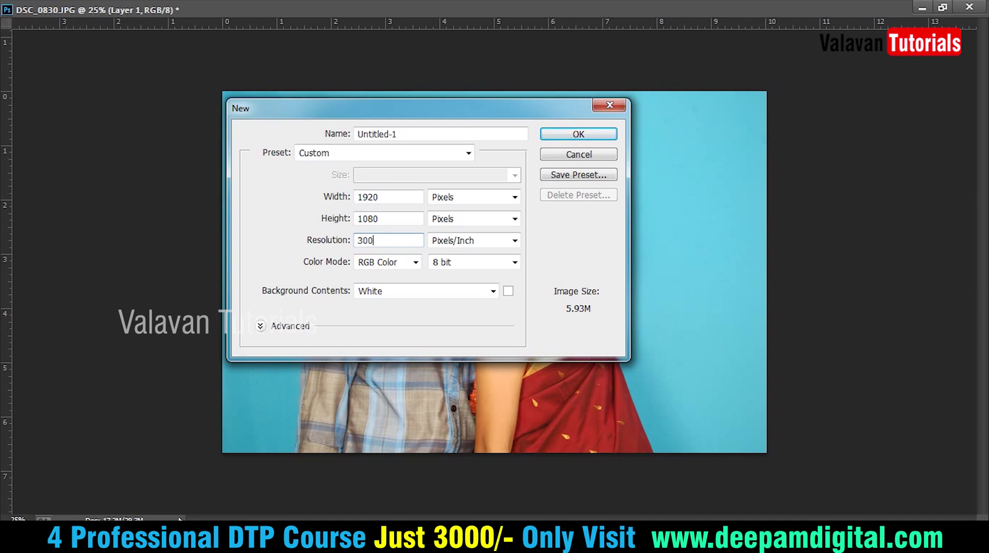
{"action": "key", "text": "Return"}
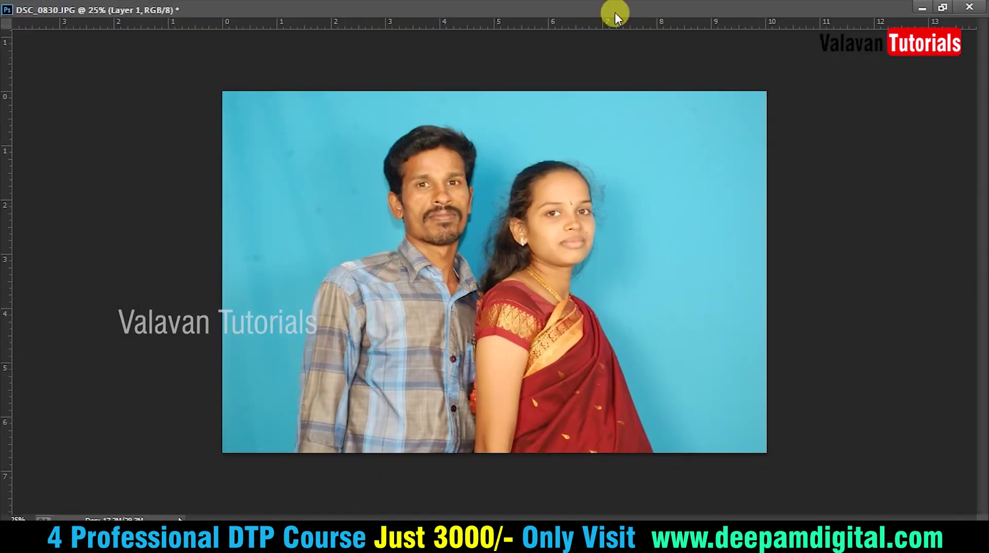
Drag the couple into Untitled-1, scale it to about 59% and position it up and left.
{"action": "left_click", "coordinate": [943, 7]}
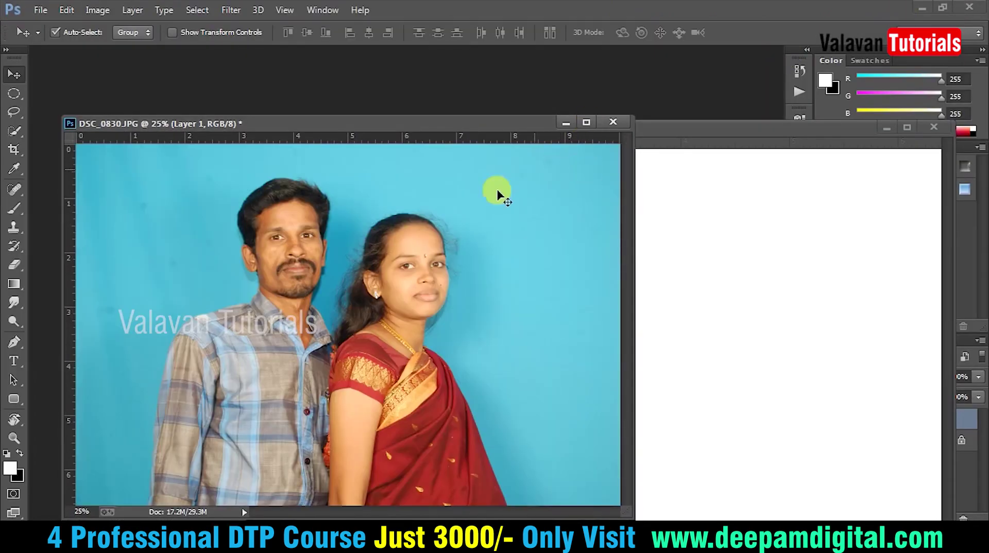
{"action": "left_click_drag", "start_coordinate": [362, 265], "coordinate": [728, 289]}
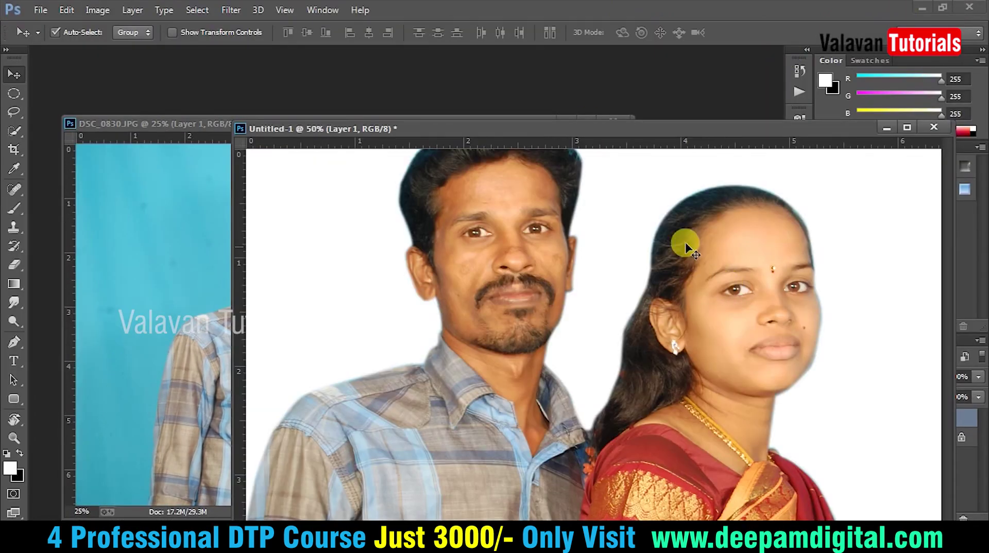
{"action": "key", "text": "ctrl+minus"}
{"action": "key", "text": "ctrl+minus"}
{"action": "key", "text": "ctrl+minus"}
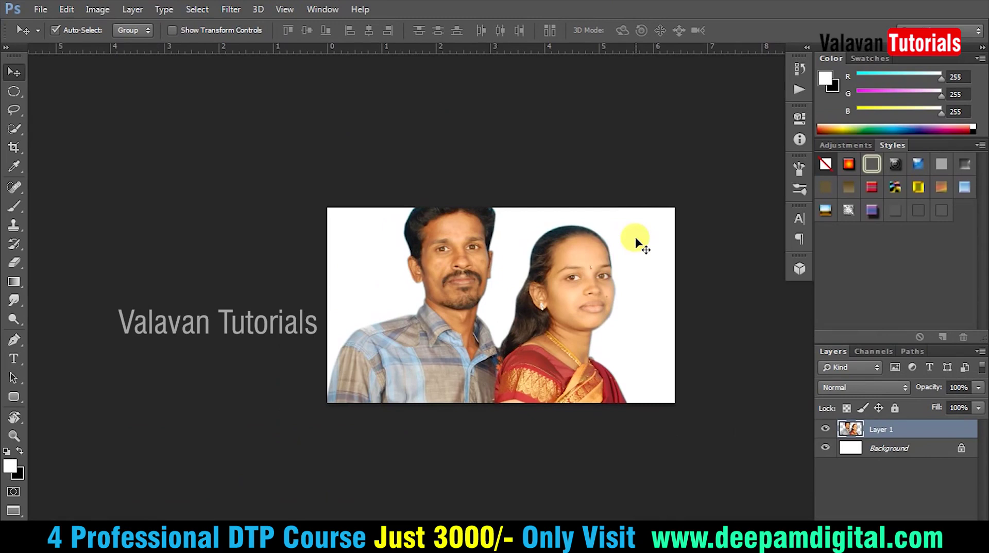
{"action": "key", "text": "ctrl+t"}
{"action": "left_click_drag", "start_coordinate": [671, 189], "coordinate": [599, 256]}
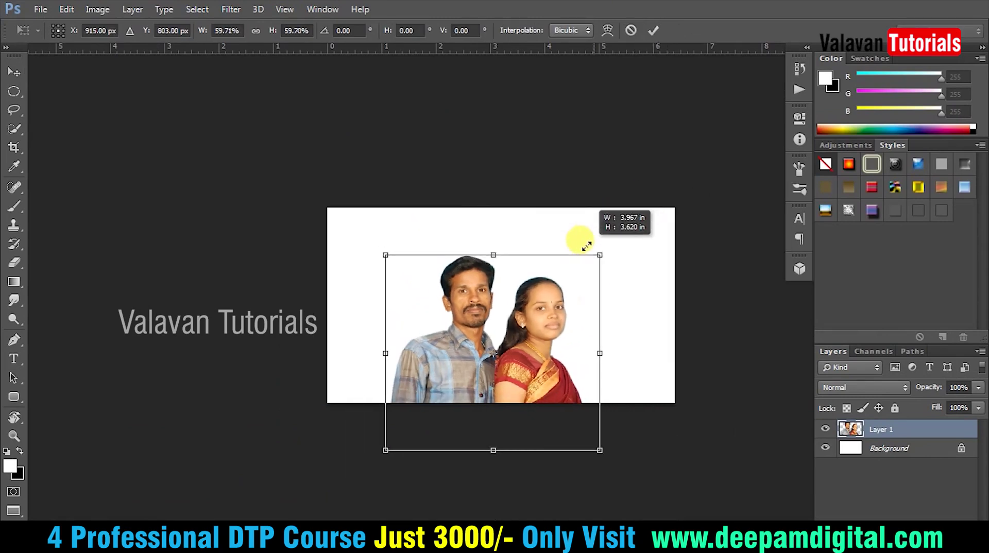
{"action": "key", "text": "Return"}
{"action": "left_click_drag", "start_coordinate": [533, 377], "coordinate": [479, 340]}
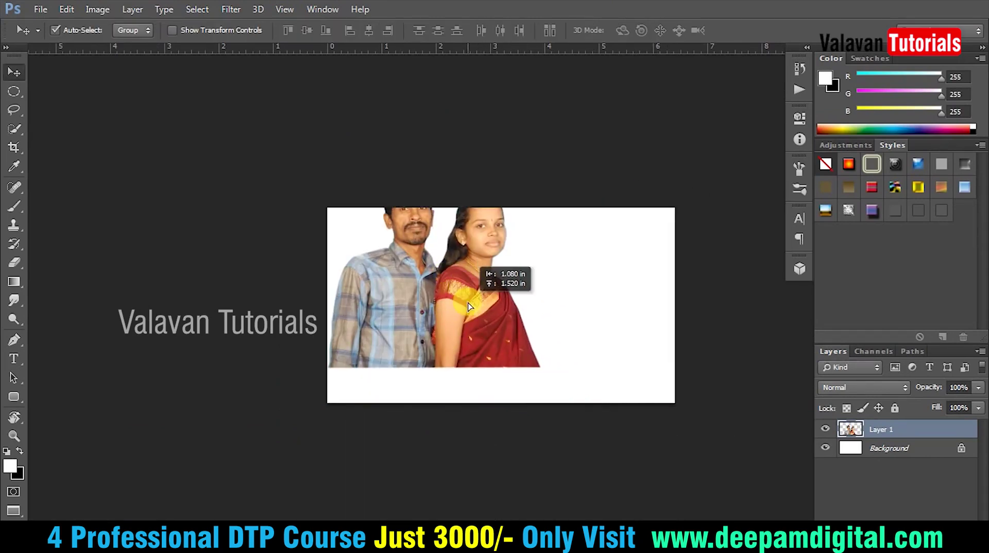
{"action": "key", "text": "ctrl+t"}
{"action": "left_click_drag", "start_coordinate": [530, 219], "coordinate": [533, 224]}
{"action": "key", "text": "Return"}
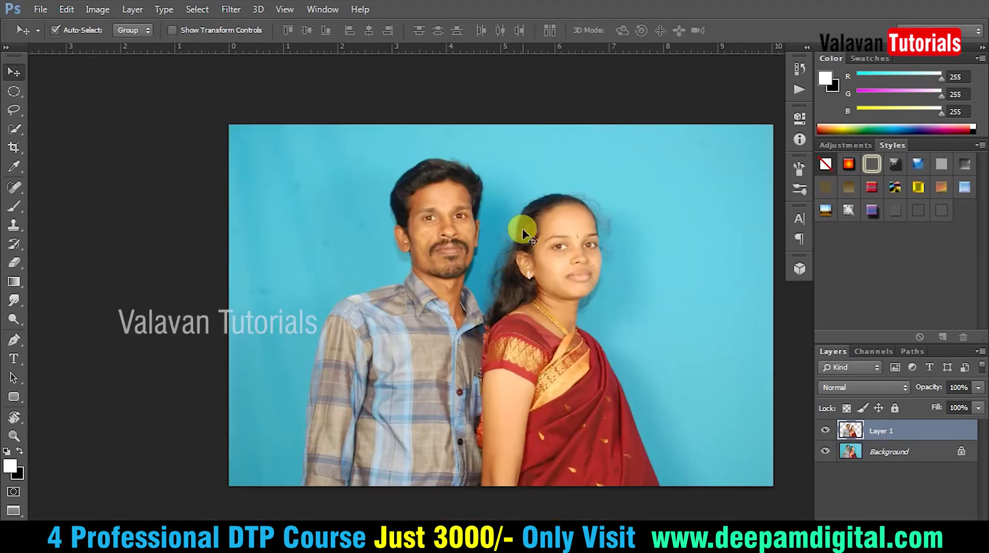
Close DSC_0830.JPG without saving and return to standard screen mode.
{"action": "key", "text": "ctrl+w"}
{"action": "left_click", "coordinate": [497, 225]}
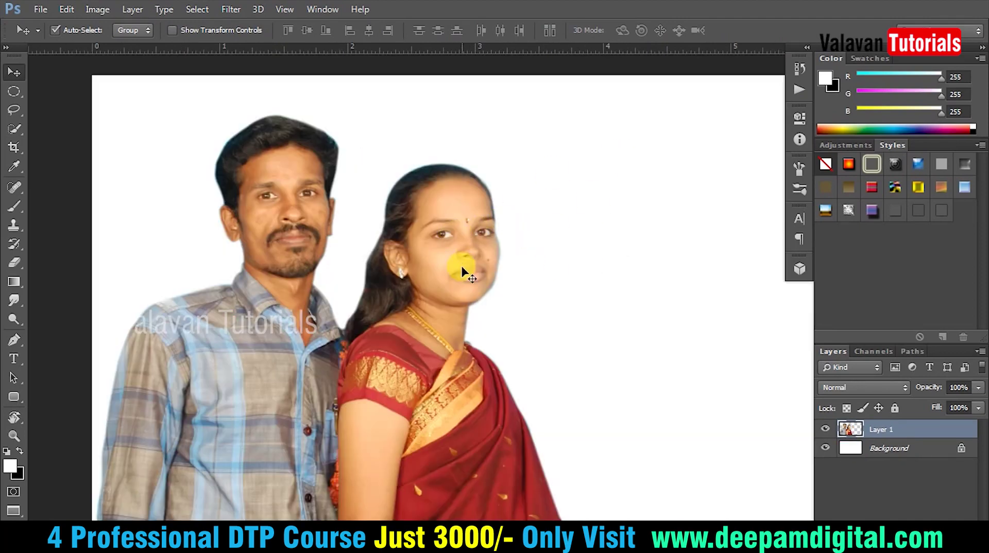
{"action": "key", "text": "f"}
{"action": "key", "text": "f"}
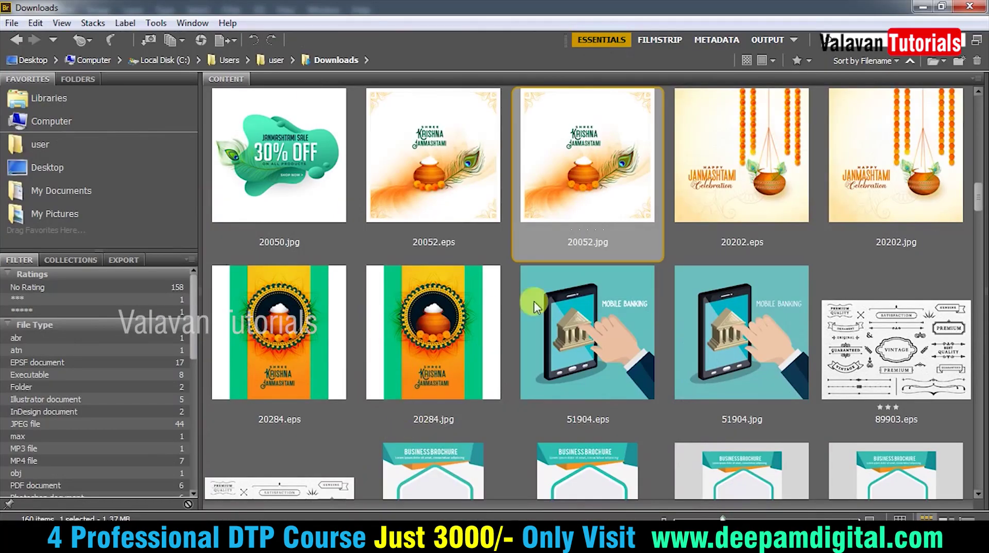
Find the 7115 Janmashtami artwork in Downloads and open 7115.eps in Illustrator.
{"action": "scroll", "coordinate": [566, 291], "scroll_direction": "up", "scroll_amount": 2}
{"action": "scroll", "coordinate": [592, 308], "scroll_direction": "up", "scroll_amount": 2}
{"action": "scroll", "coordinate": [603, 258], "scroll_direction": "up", "scroll_amount": 2}
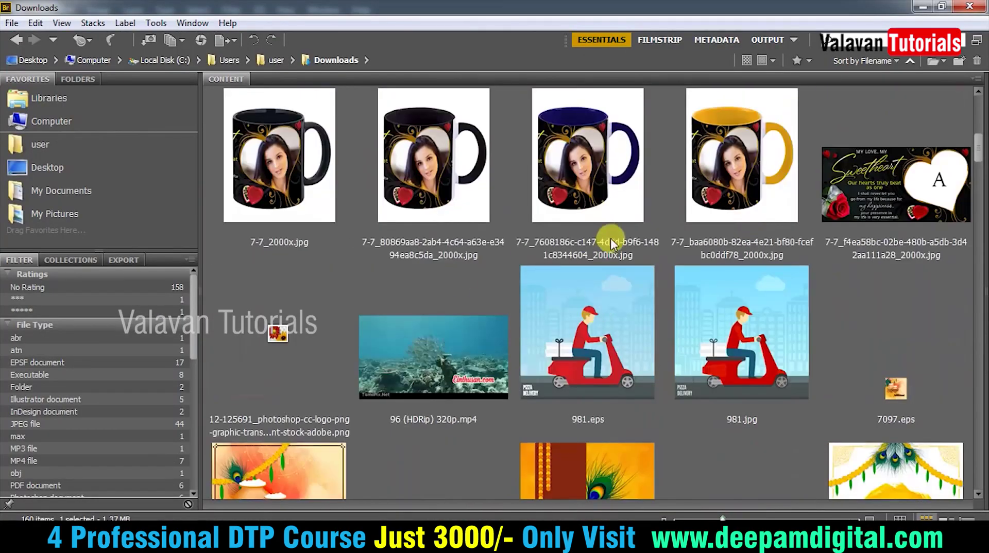
{"action": "scroll", "coordinate": [633, 309], "scroll_direction": "down", "scroll_amount": 2}
{"action": "scroll", "coordinate": [653, 340], "scroll_direction": "up", "scroll_amount": 2}
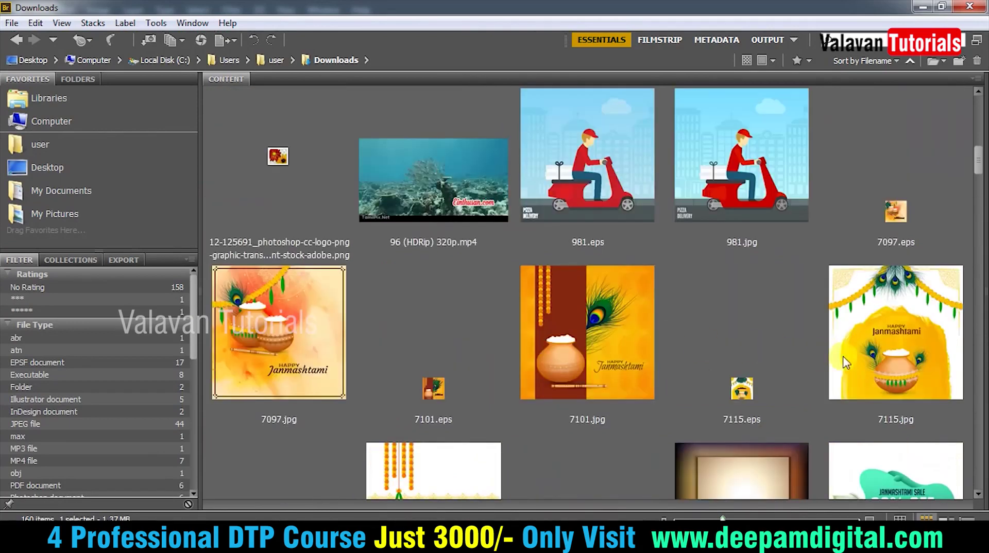
{"action": "left_click", "coordinate": [892, 356]}
{"action": "scroll", "coordinate": [893, 356], "scroll_direction": "down", "scroll_amount": 2}
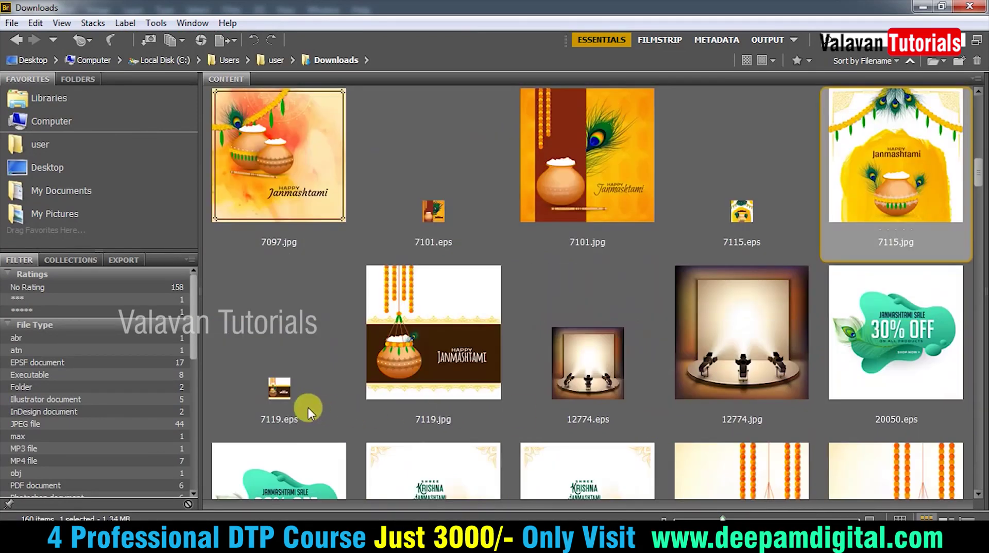
{"action": "double_click", "coordinate": [742, 218]}
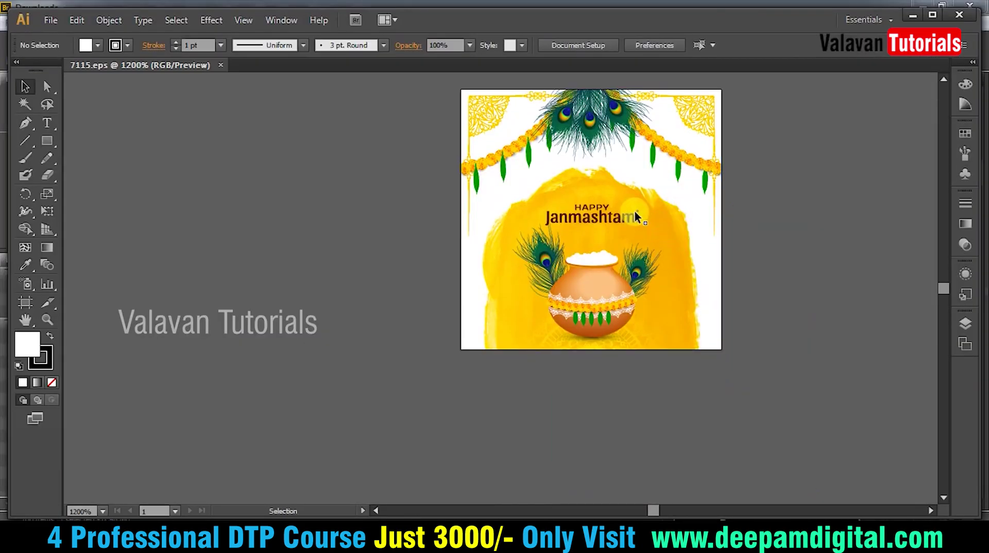
Select all of the Janmashtami artwork and ungroup it.
{"action": "key", "text": "ctrl+a"}
{"action": "right_click", "coordinate": [637, 208]}
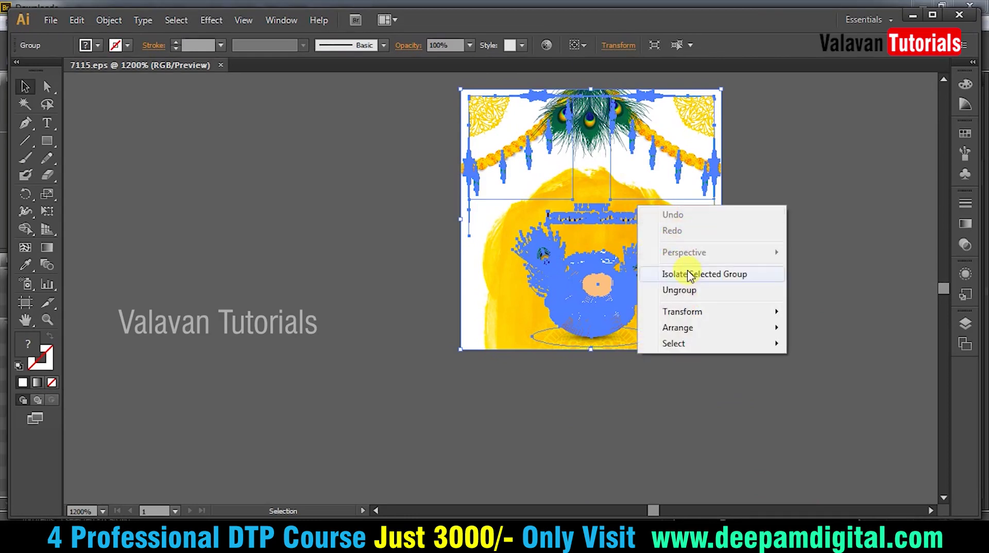
{"action": "left_click", "coordinate": [679, 290]}
{"action": "left_click", "coordinate": [815, 281]}
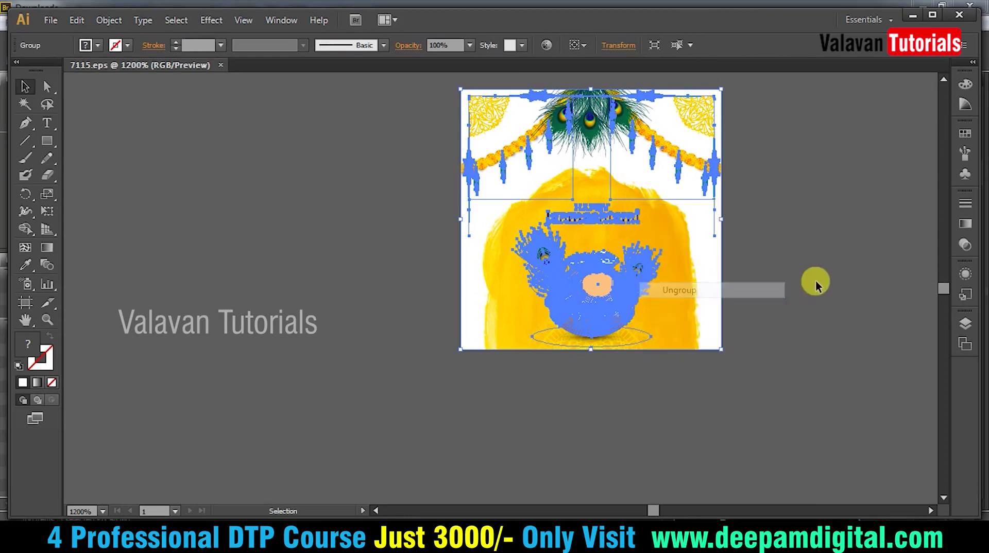
{"action": "left_click", "coordinate": [527, 142]}
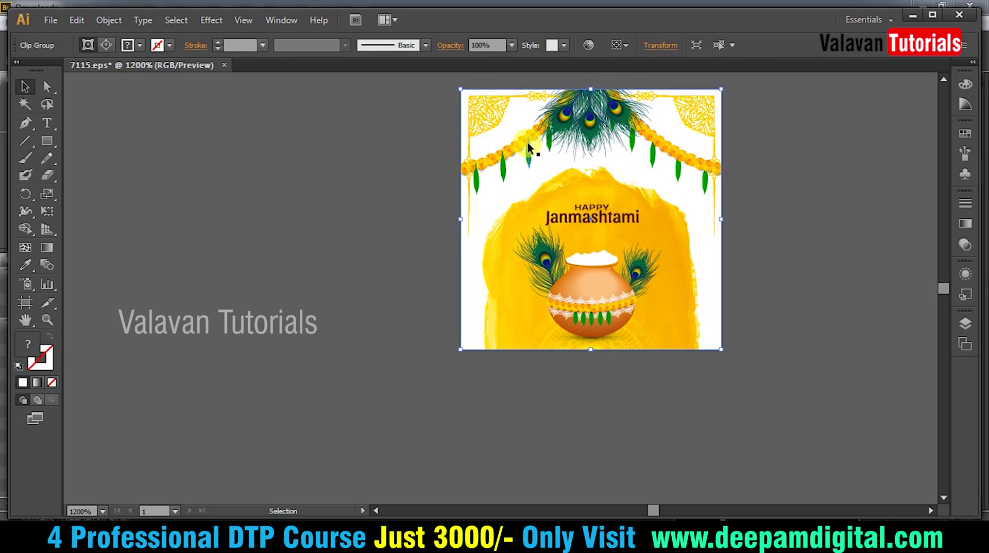
{"action": "key", "text": "ctrl+shift+a"}
Release the clipping mask on the peacock feathers and cut them out.
{"action": "left_click", "coordinate": [593, 146]}
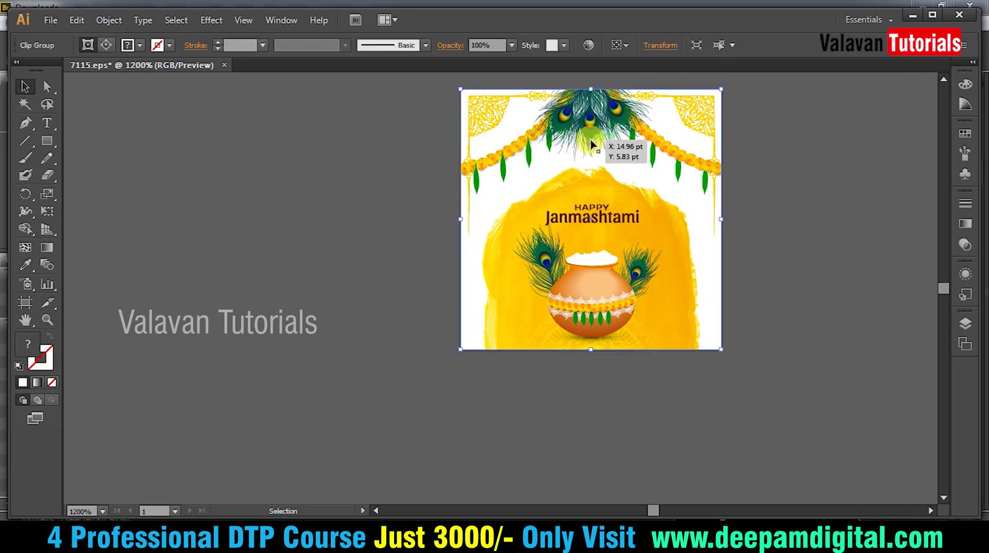
{"action": "right_click", "coordinate": [591, 126]}
{"action": "left_click", "coordinate": [634, 209]}
{"action": "left_click", "coordinate": [618, 110]}
{"action": "key", "text": "Delete"}
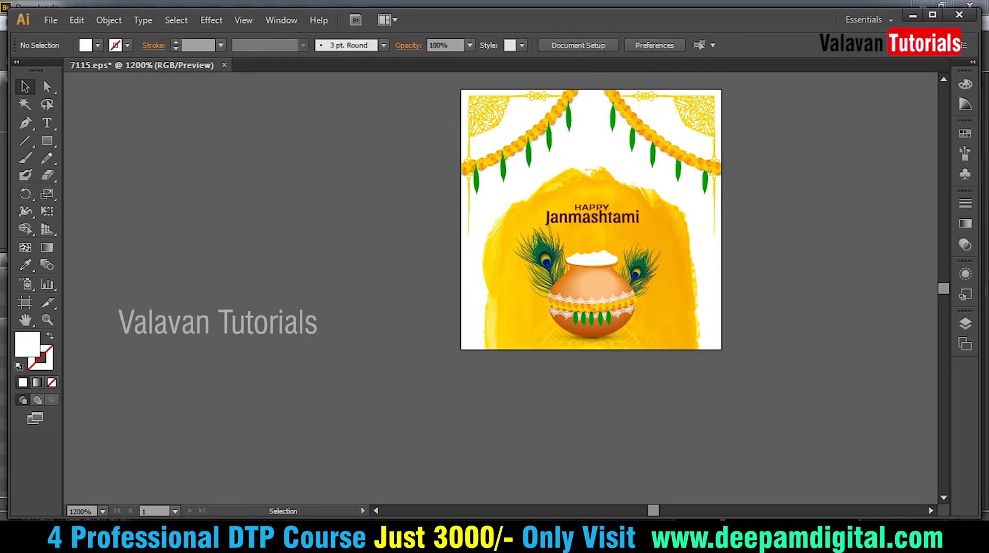
{"action": "left_click", "coordinate": [492, 475]}
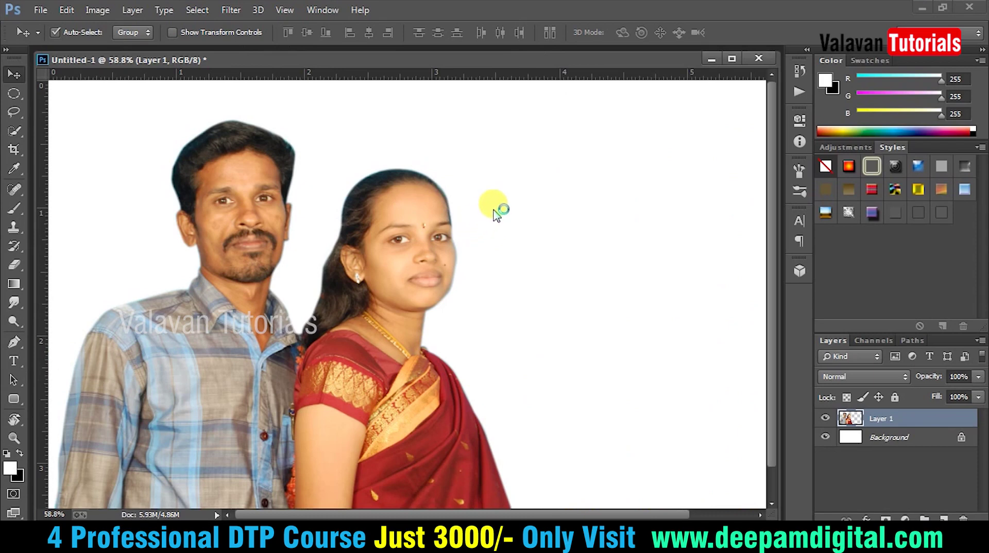
Paste the peacock feathers as a Smart Object, enlarge them, and move them above the woman's head.
{"action": "key", "text": "ctrl+v"}
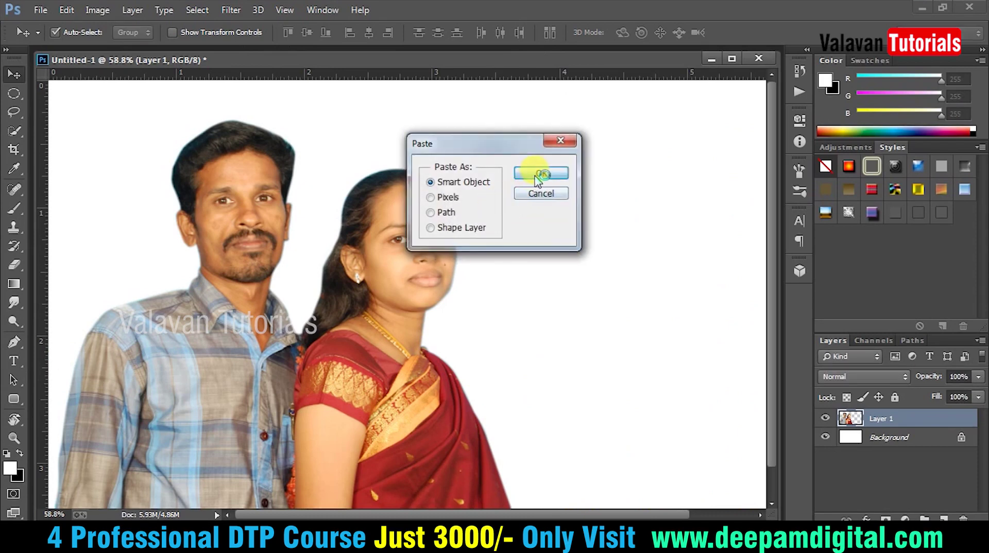
{"action": "left_click", "coordinate": [538, 175]}
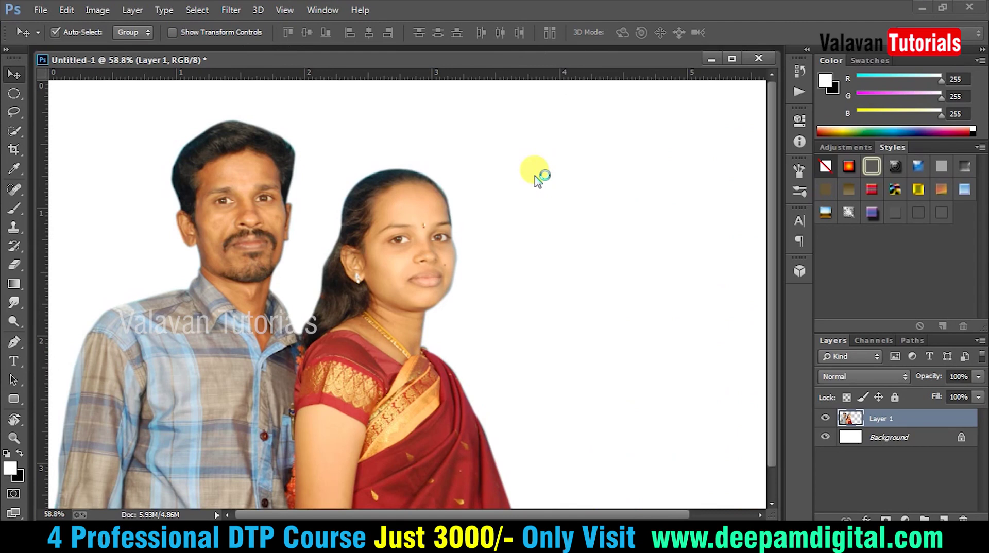
{"action": "key", "text": "ctrl+v"}
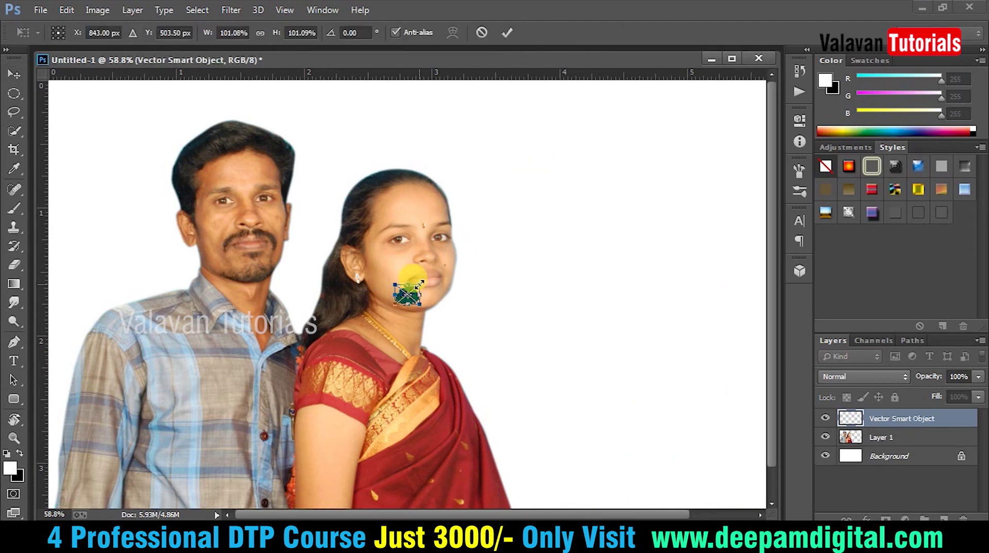
{"action": "left_click_drag", "start_coordinate": [427, 265], "coordinate": [526, 235]}
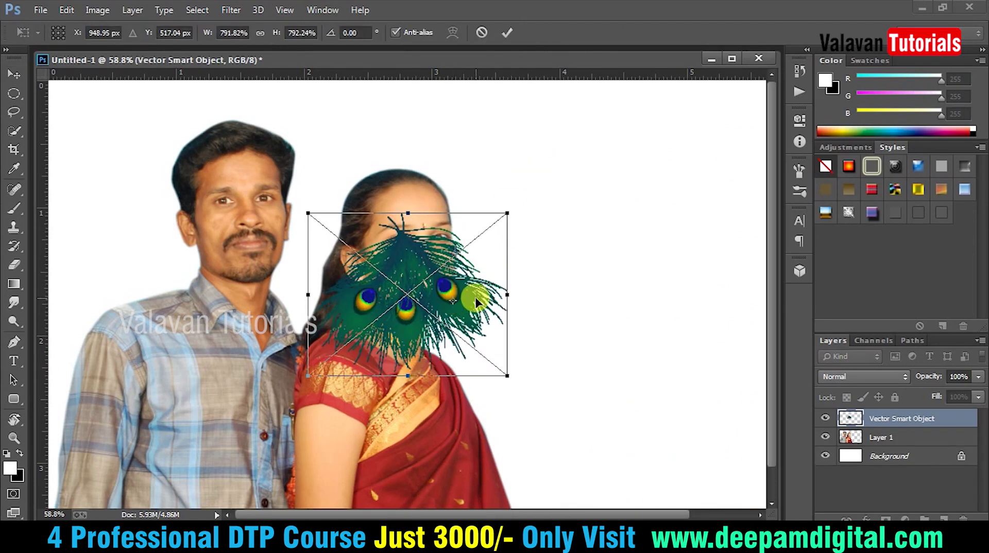
{"action": "key", "text": "Return"}
{"action": "left_click_drag", "start_coordinate": [446, 296], "coordinate": [617, 184]}
{"action": "key", "text": "z"}
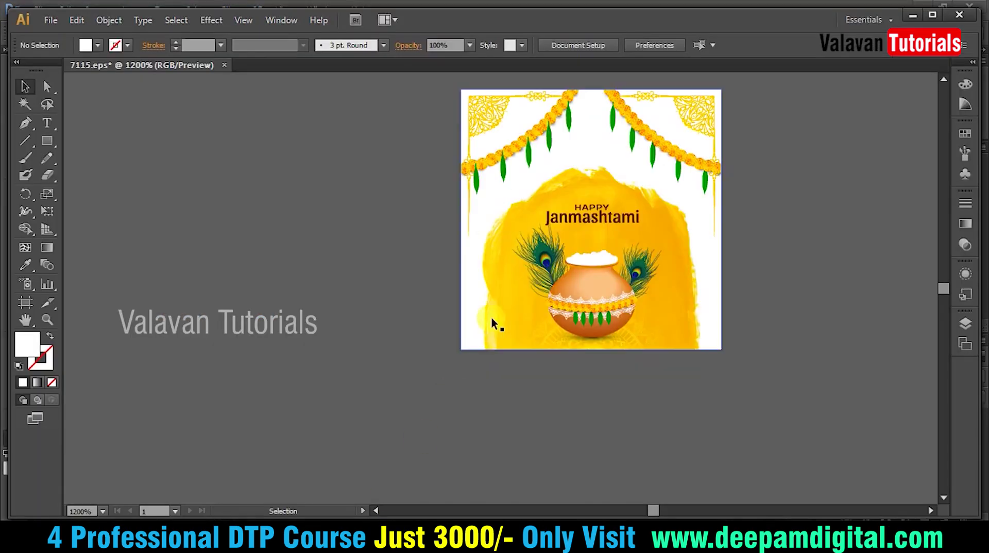
Ungroup the Janmashtami artwork and delete its orange background rectangle.
{"action": "left_click", "coordinate": [648, 221]}
{"action": "right_click", "coordinate": [653, 218]}
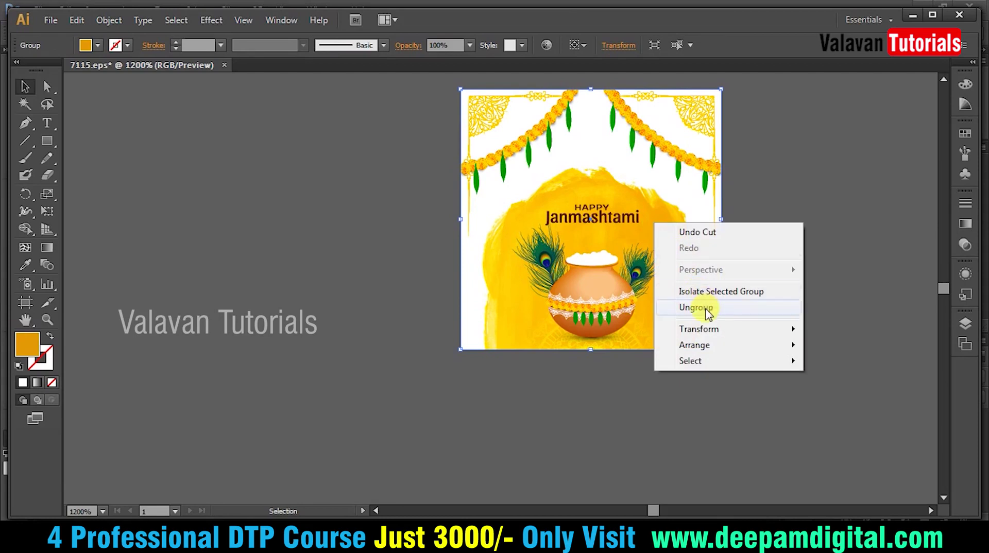
{"action": "left_click", "coordinate": [707, 310]}
{"action": "key", "text": "ctrl+z"}
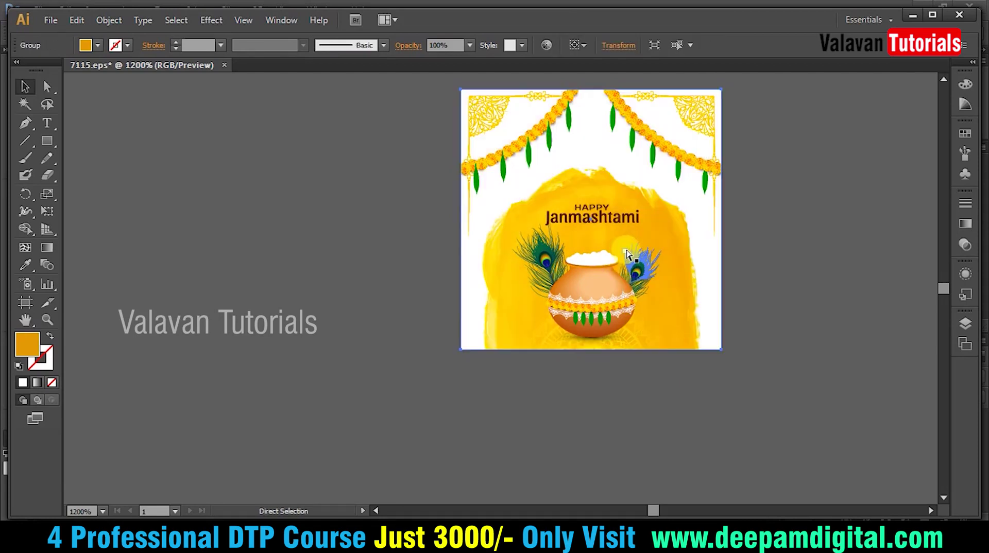
{"action": "left_click", "coordinate": [662, 225]}
{"action": "left_click_drag", "start_coordinate": [663, 231], "coordinate": [770, 303]}
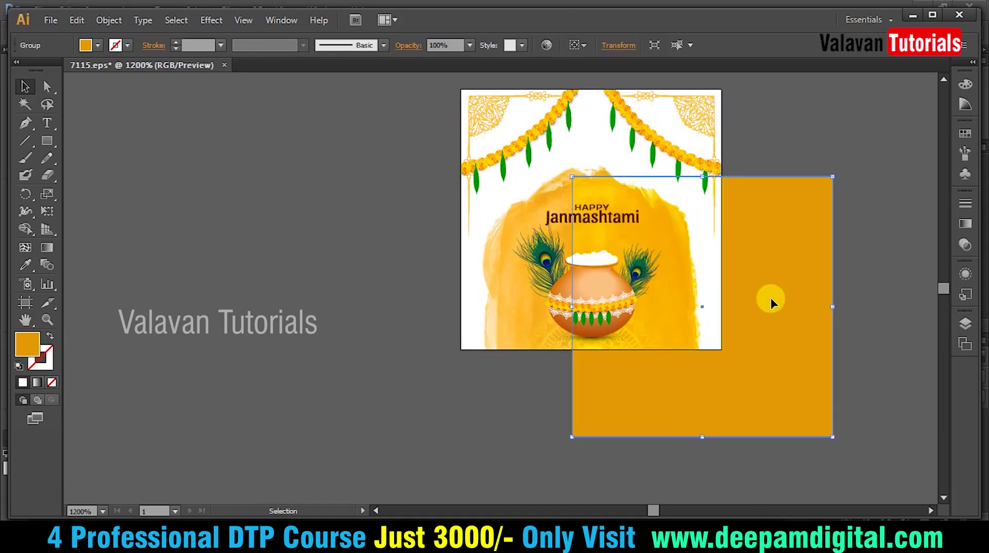
{"action": "key", "text": "Delete"}
{"action": "left_click", "coordinate": [669, 253]}
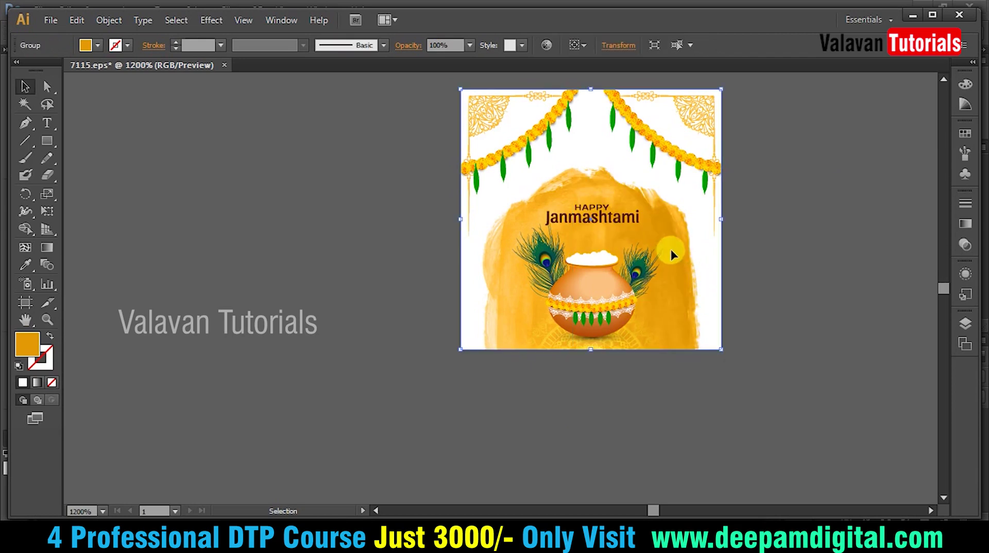
{"action": "left_click_drag", "start_coordinate": [699, 272], "coordinate": [816, 338]}
{"action": "key", "text": "Delete"}
Delete the two green splashes and cut the grey splash for reuse in the photo.
{"action": "left_click_drag", "start_coordinate": [669, 250], "coordinate": [746, 297]}
{"action": "key", "text": "Delete"}
{"action": "left_click_drag", "start_coordinate": [658, 253], "coordinate": [735, 302]}
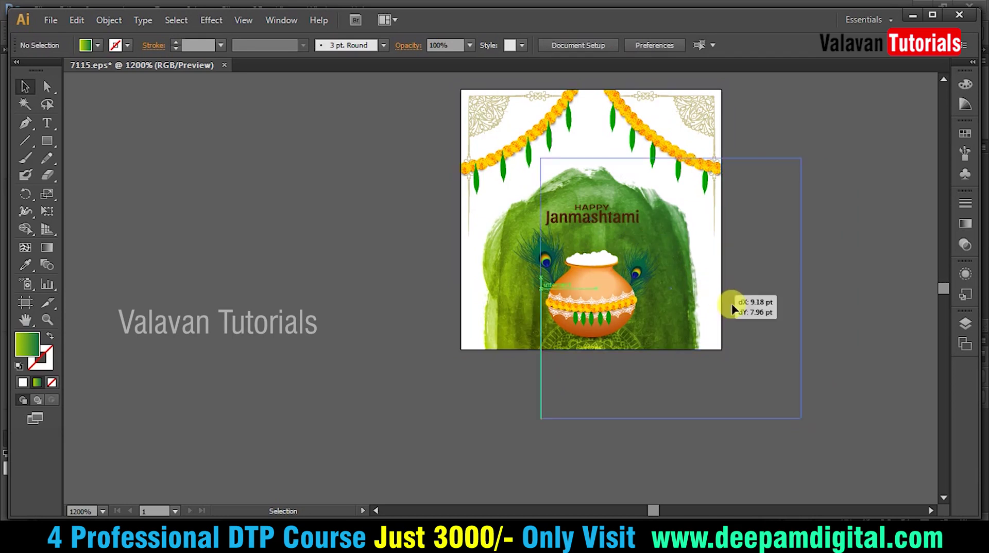
{"action": "key", "text": "Delete"}
{"action": "left_click_drag", "start_coordinate": [657, 226], "coordinate": [732, 309]}
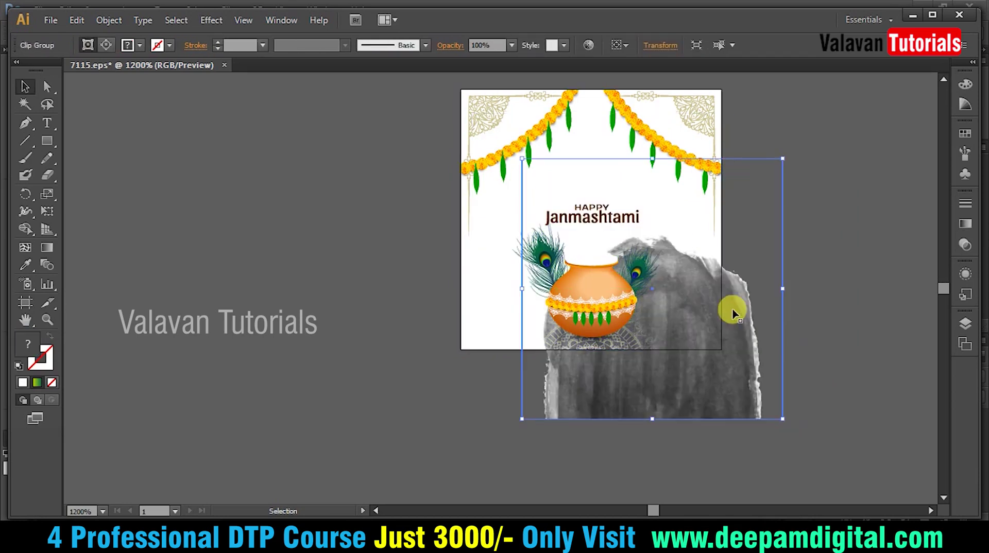
{"action": "key", "text": "ctrl+z"}
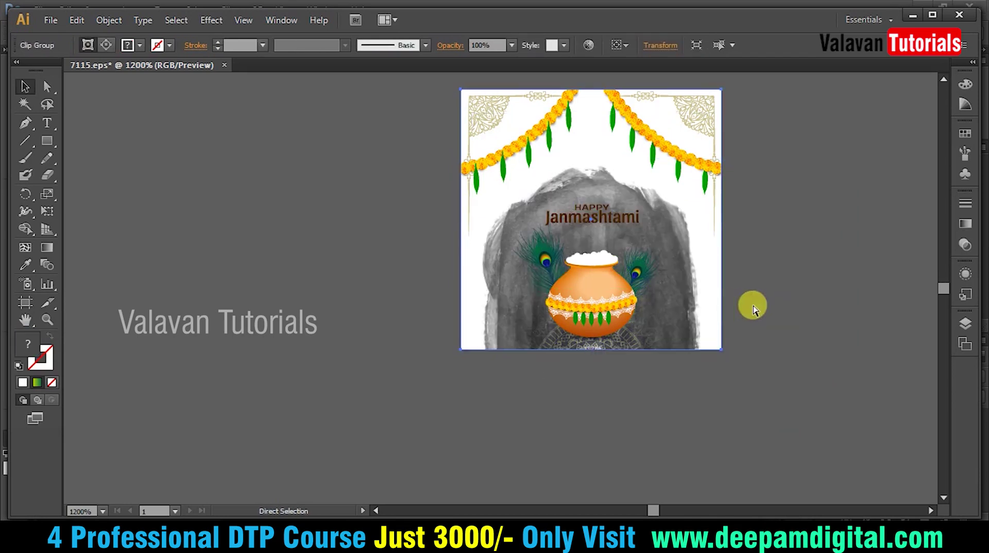
{"action": "key", "text": "Delete"}
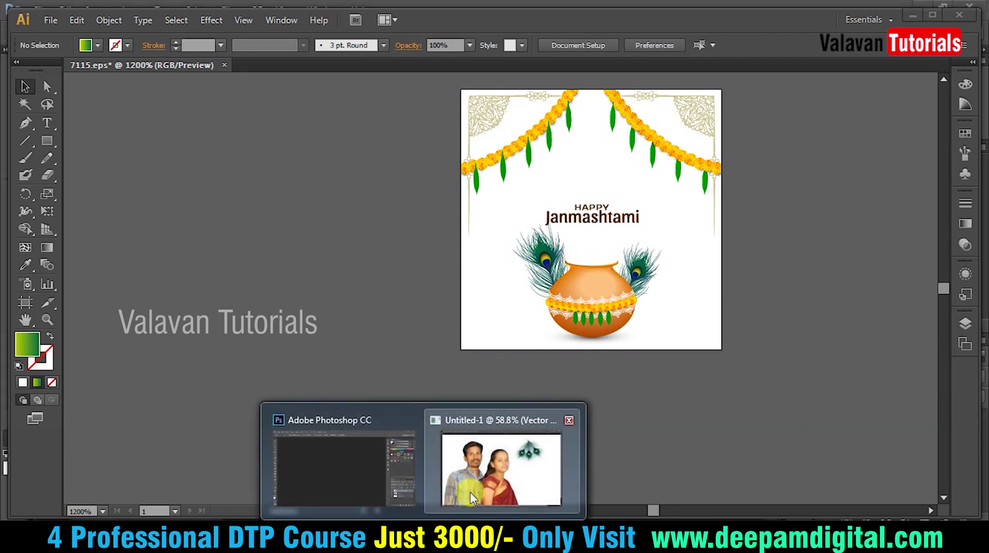
{"action": "left_click", "coordinate": [489, 479]}
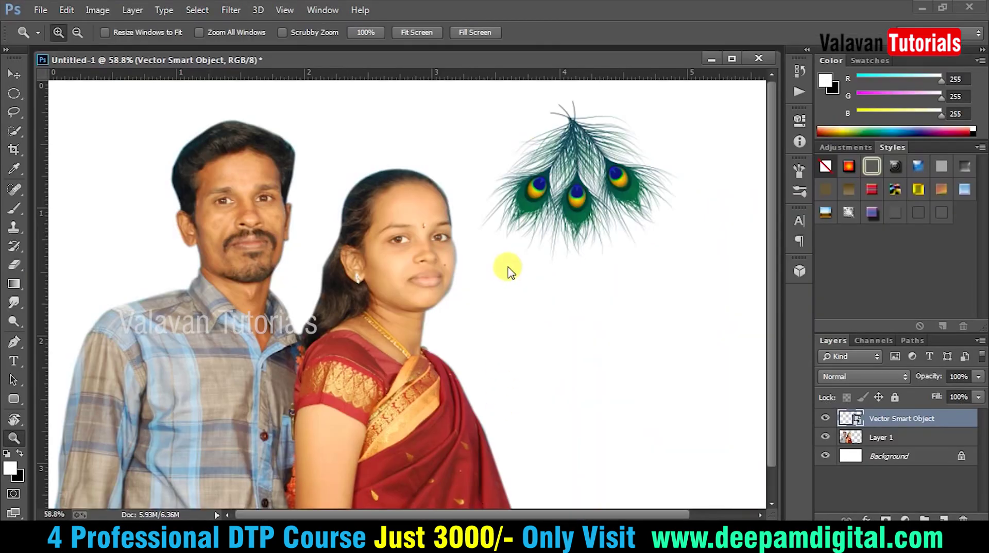
Paste the grey brush splash as pixels and scale it up to cover the canvas.
{"action": "key", "text": "ctrl+v"}
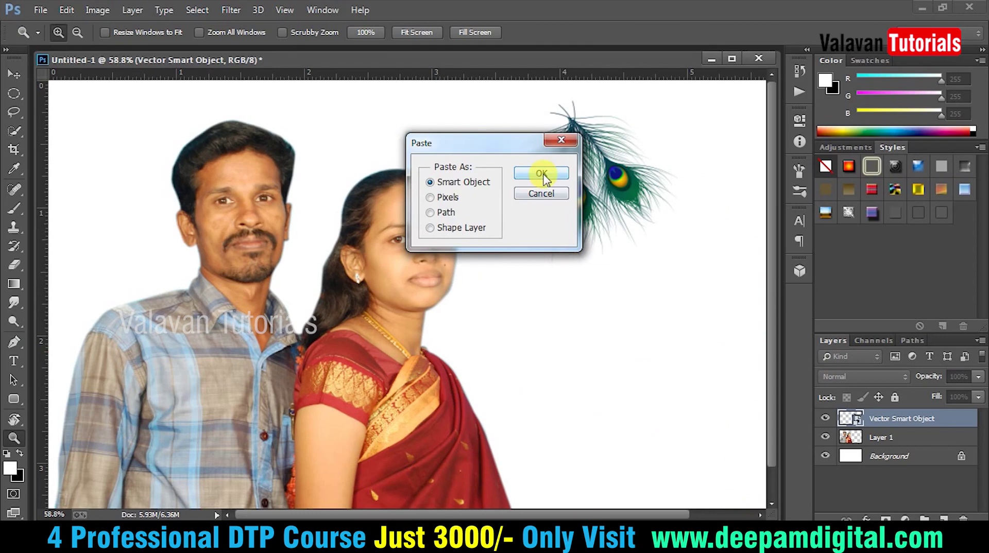
{"action": "left_click", "coordinate": [553, 177]}
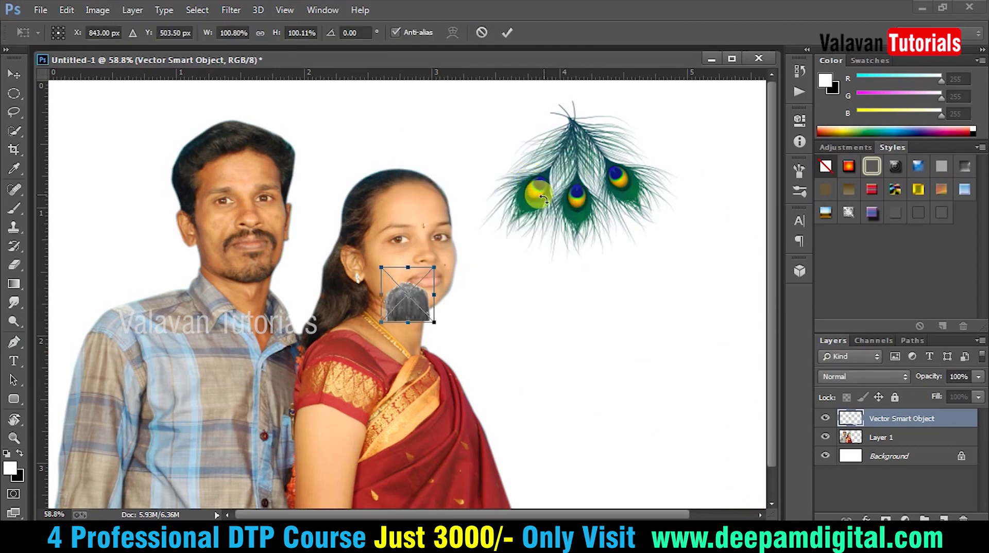
{"action": "mouse_move", "coordinate": [430, 261]}
{"action": "left_mouse_down"}
{"action": "mouse_move", "coordinate": [601, 93]}
{"action": "mouse_move", "coordinate": [644, 88]}
{"action": "left_mouse_up"}
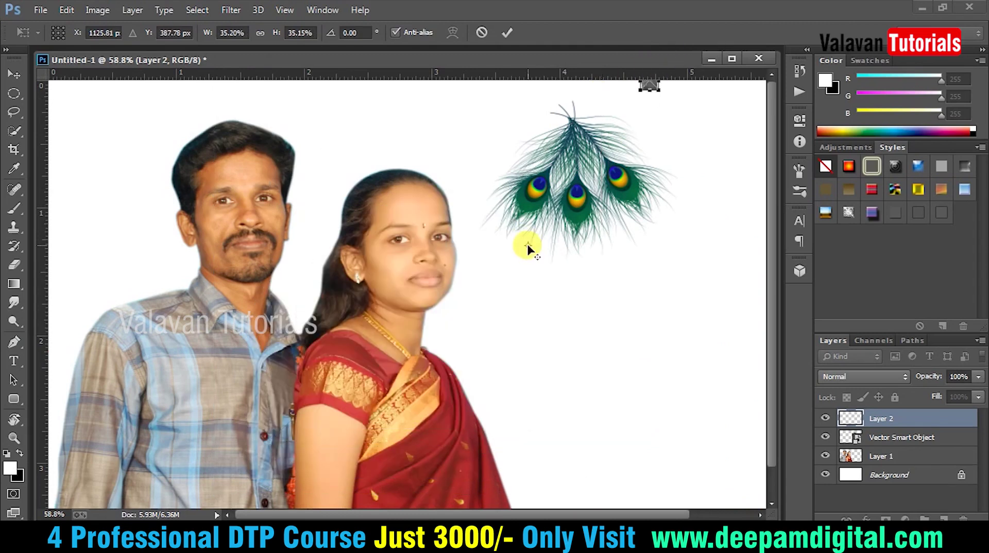
{"action": "key", "text": "Escape"}
{"action": "key", "text": "ctrl+v"}
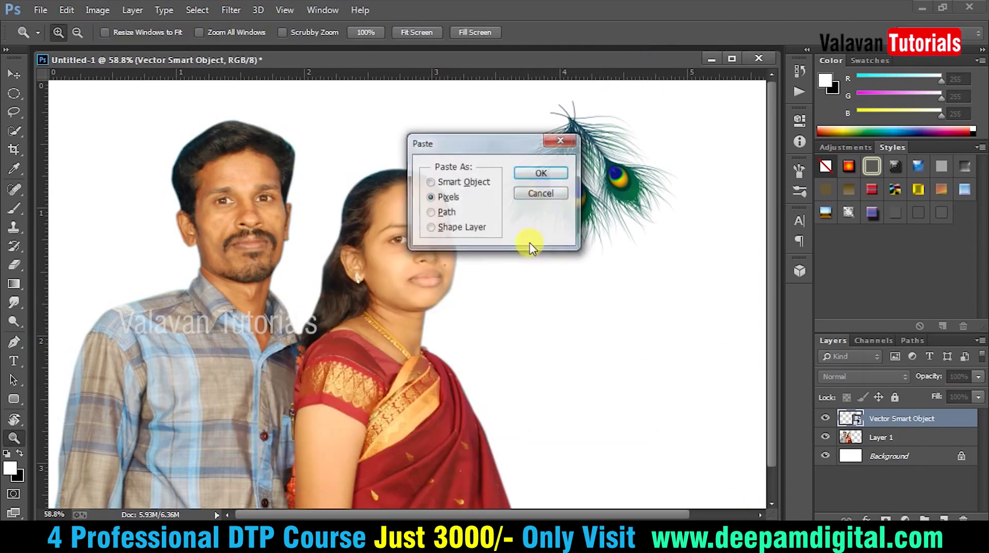
{"action": "left_click", "coordinate": [545, 176]}
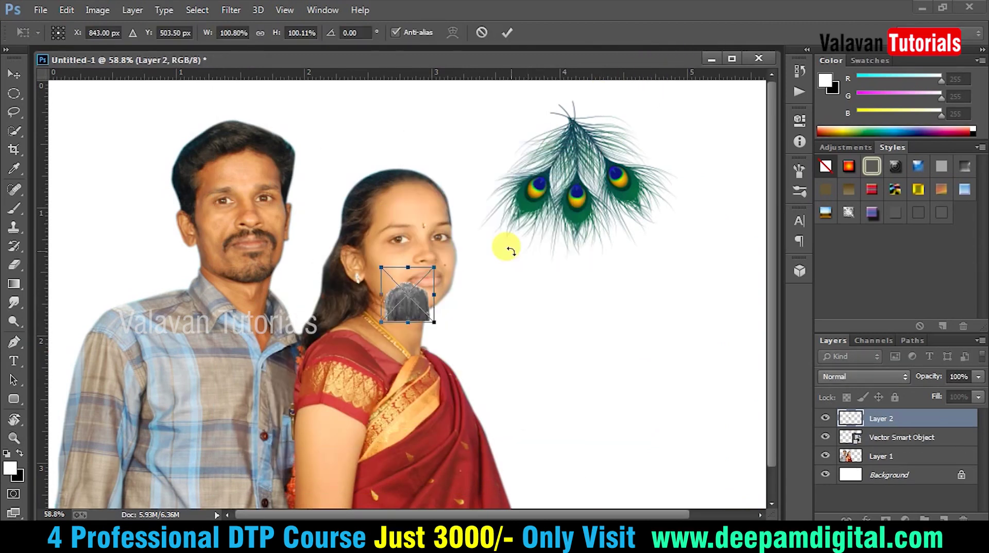
{"action": "key", "text": "ctrl+minus"}
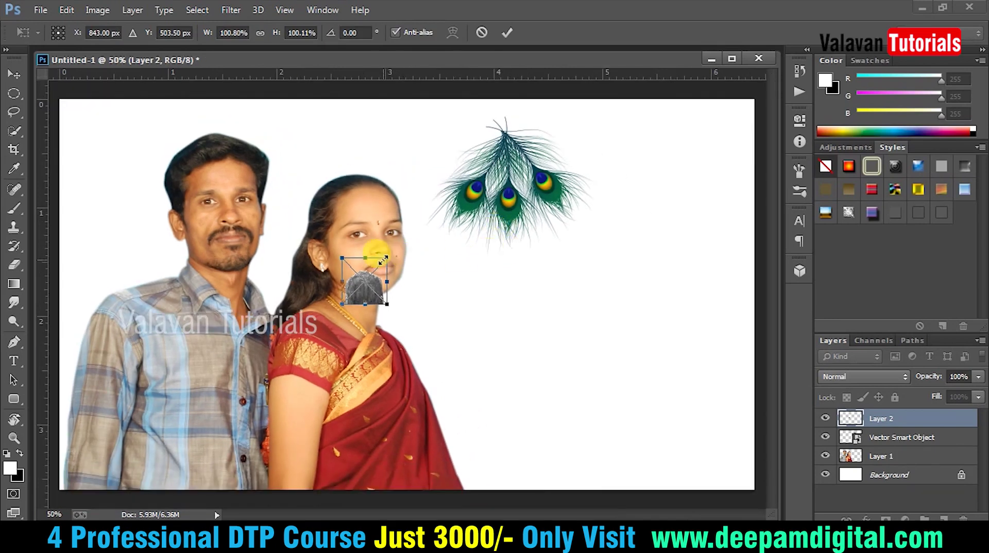
{"action": "left_click_drag", "start_coordinate": [387, 257], "coordinate": [615, 137]}
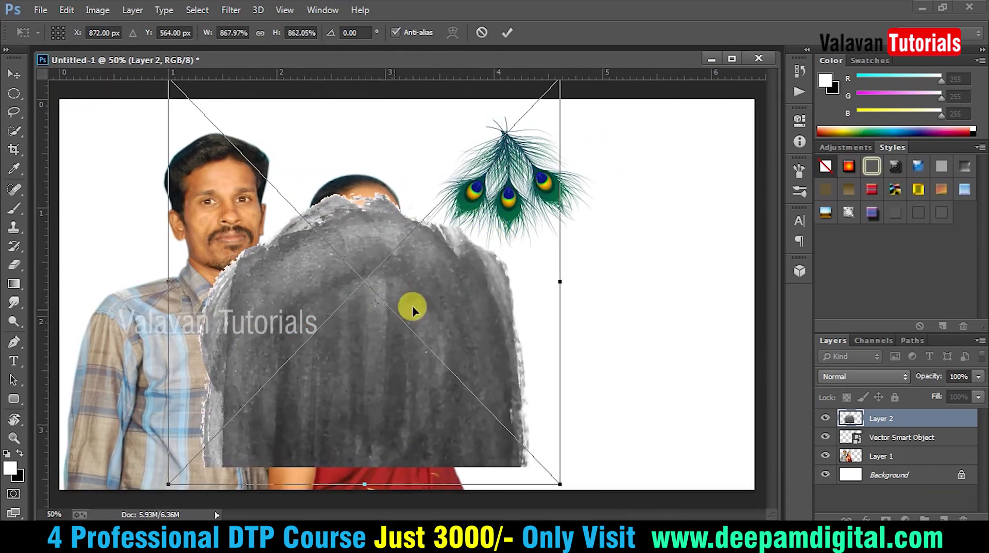
{"action": "key", "text": "Return"}
Send the grey splash behind the couple, then enlarge and reposition it further.
{"action": "left_click_drag", "start_coordinate": [439, 304], "coordinate": [334, 323]}
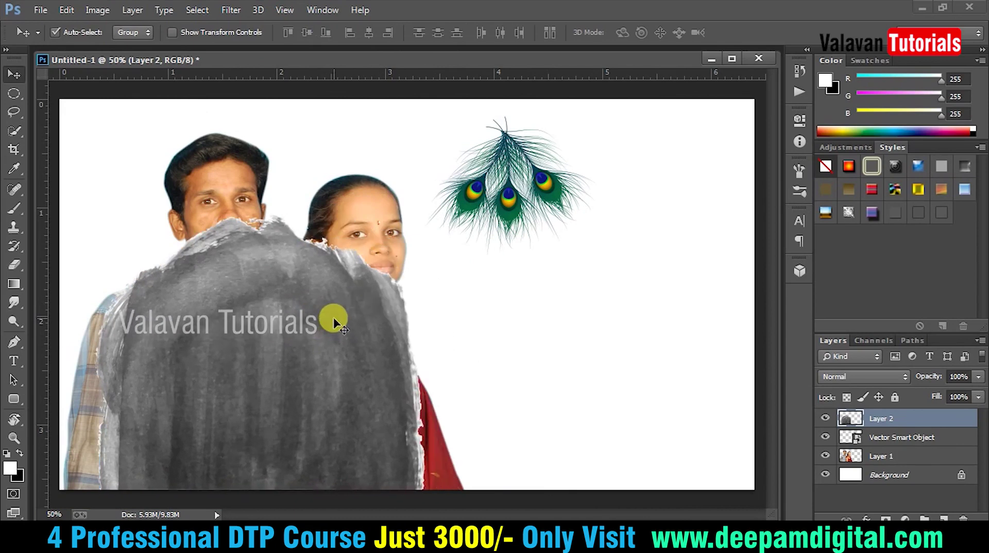
{"action": "key", "text": "ctrl+bracketleft"}
{"action": "key", "text": "ctrl+bracketleft"}
{"action": "key", "text": "ctrl+minus"}
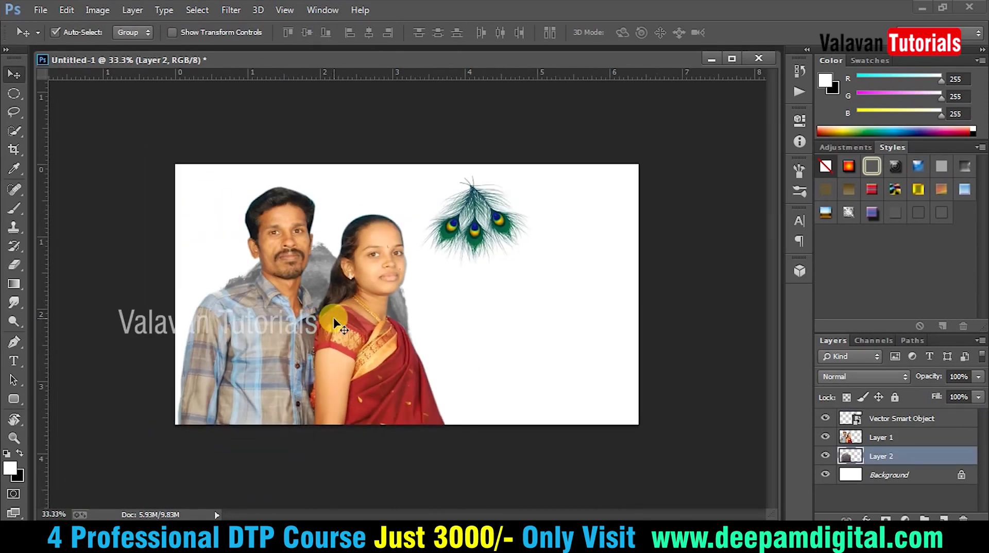
{"action": "key", "text": "ctrl+t"}
{"action": "left_click_drag", "start_coordinate": [415, 240], "coordinate": [474, 182]}
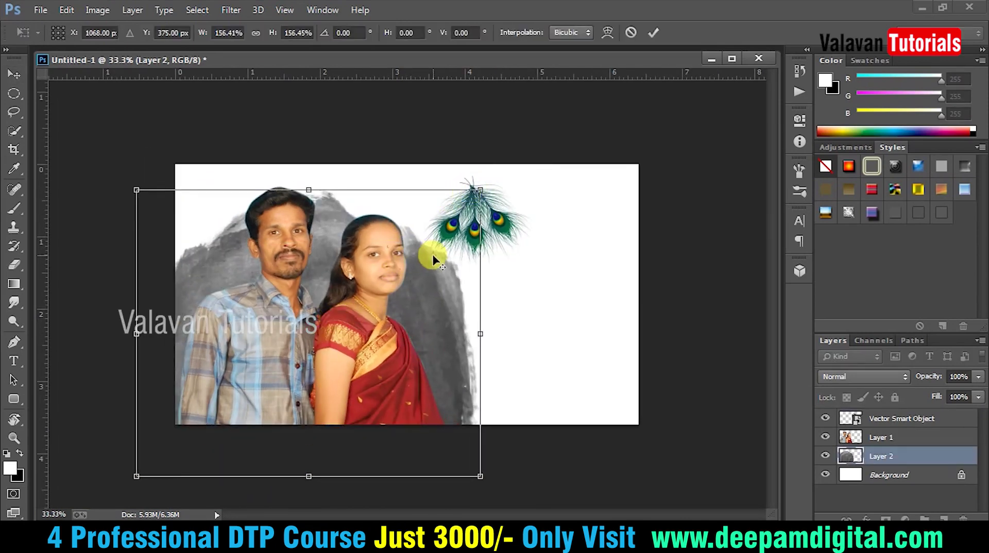
{"action": "key", "text": "Return"}
{"action": "left_click_drag", "start_coordinate": [413, 313], "coordinate": [431, 287]}
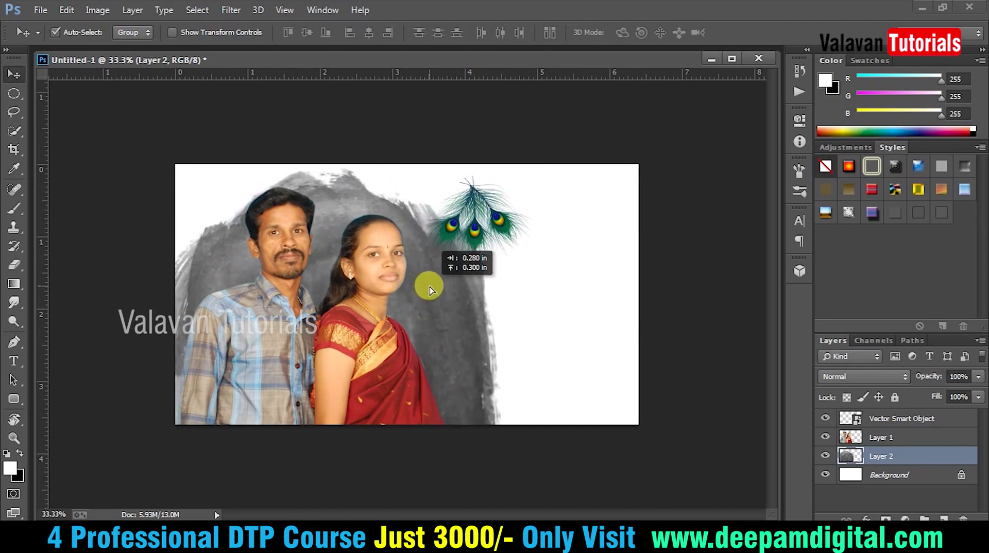
Reposition the couple and place the peacock feathers along the splash's top edge.
{"action": "left_click_drag", "start_coordinate": [372, 267], "coordinate": [386, 286]}
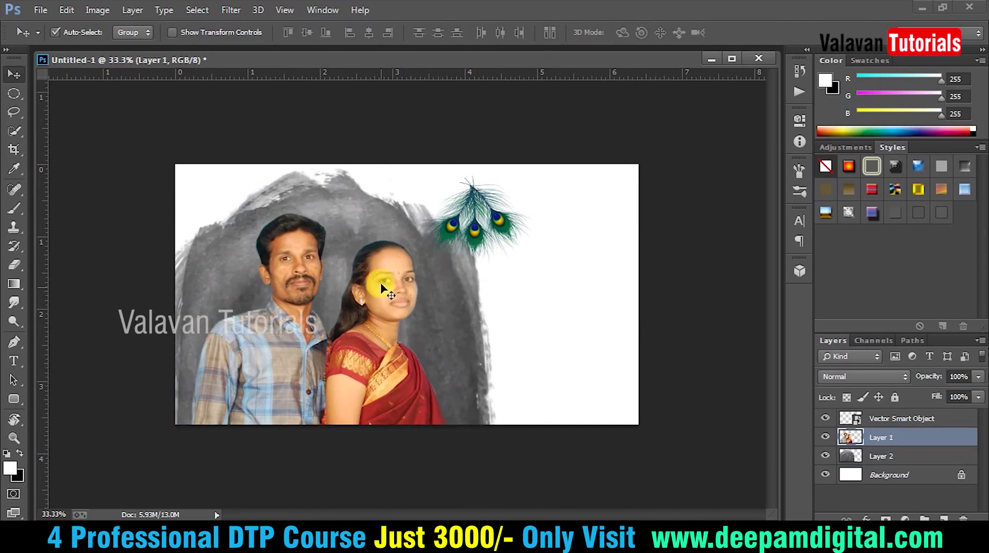
{"action": "left_click_drag", "start_coordinate": [463, 256], "coordinate": [310, 217]}
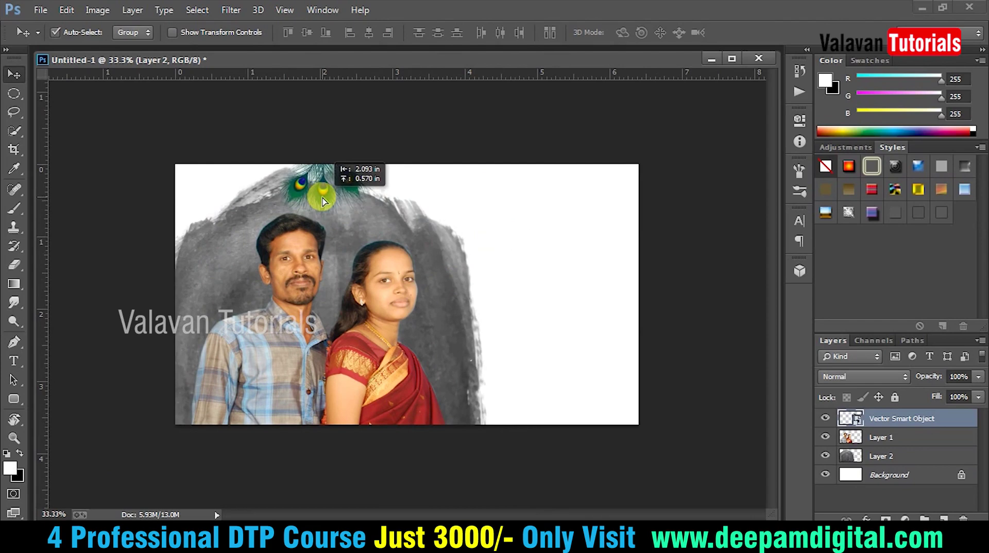
{"action": "left_click_drag", "start_coordinate": [314, 265], "coordinate": [304, 266]}
{"action": "left_click_drag", "start_coordinate": [323, 190], "coordinate": [338, 191]}
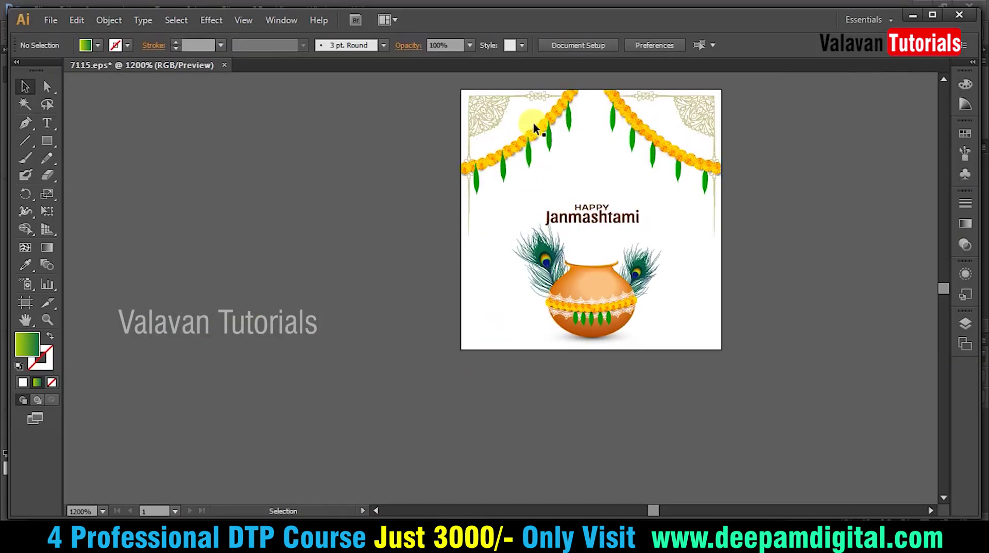
Release the Janmashtami artwork's clipping mask and cut out the left marigold garland group.
{"action": "left_click", "coordinate": [542, 143]}
{"action": "right_click", "coordinate": [579, 196]}
{"action": "left_click", "coordinate": [721, 200]}
{"action": "left_click", "coordinate": [532, 158]}
{"action": "left_click", "coordinate": [436, 173]}
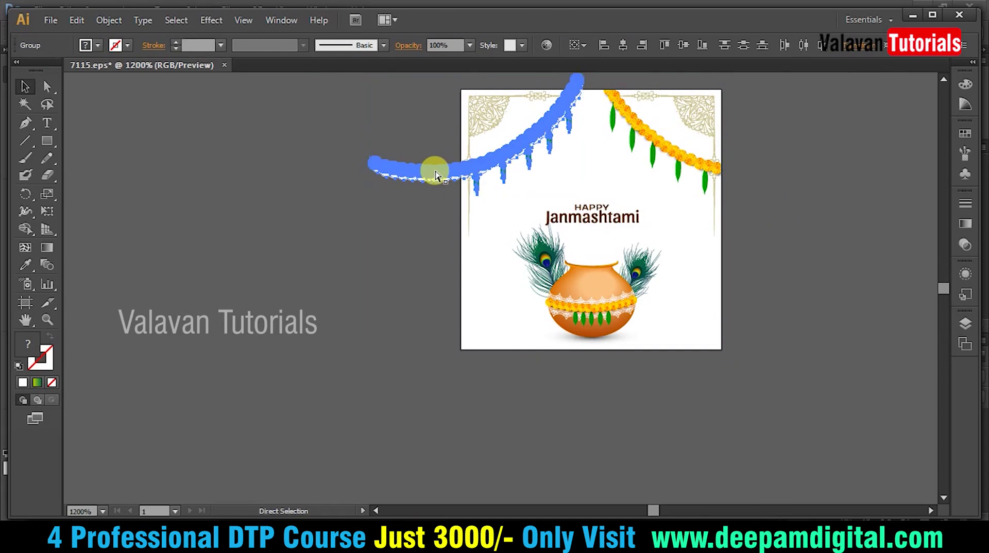
{"action": "key", "text": "Delete"}
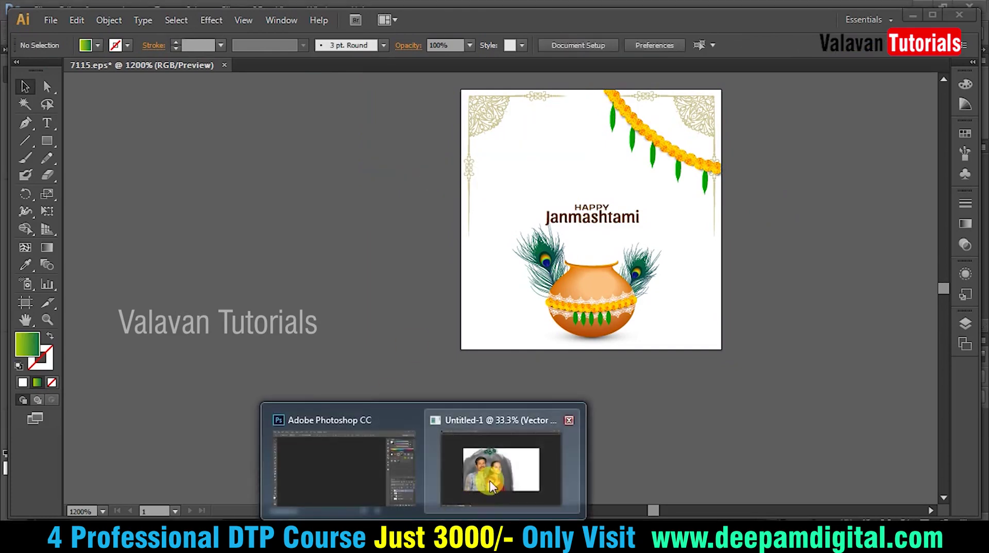
{"action": "left_click", "coordinate": [507, 461]}
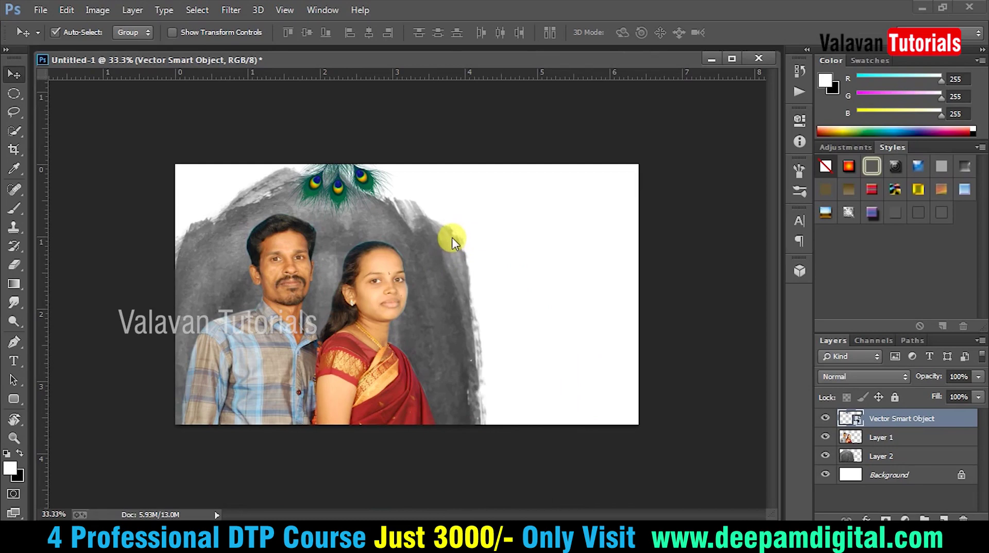
Paste the garland as pixels, resize it, and place it in the top-left corner.
{"action": "key", "text": "ctrl+v"}
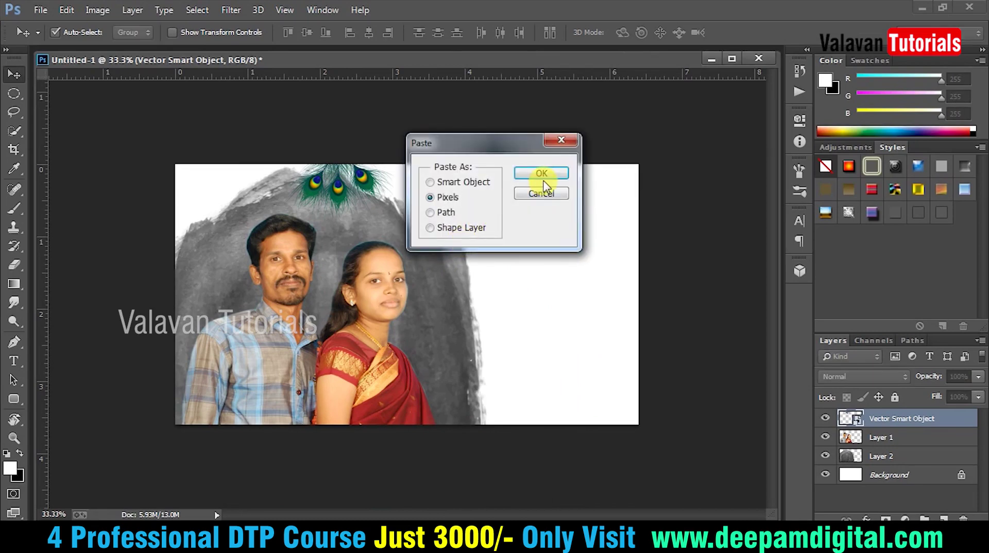
{"action": "left_click", "coordinate": [542, 173]}
{"action": "left_click_drag", "start_coordinate": [422, 288], "coordinate": [528, 226]}
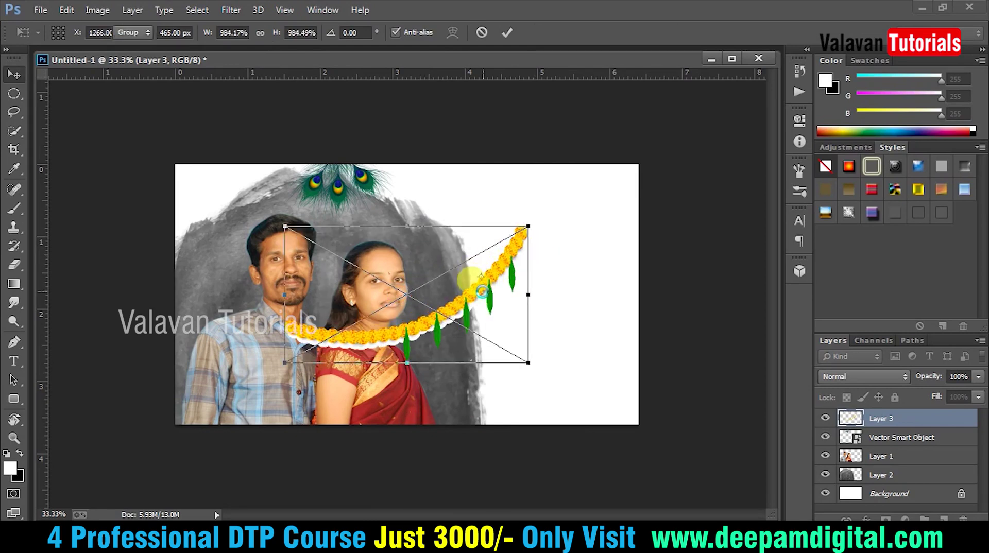
{"action": "key", "text": "Return"}
{"action": "mouse_move", "coordinate": [481, 291]}
{"action": "left_mouse_down"}
{"action": "mouse_move", "coordinate": [296, 201]}
{"action": "mouse_move", "coordinate": [228, 183]}
{"action": "left_mouse_up"}
{"action": "key", "text": "ctrl+t"}
{"action": "left_click_drag", "start_coordinate": [296, 258], "coordinate": [267, 208]}
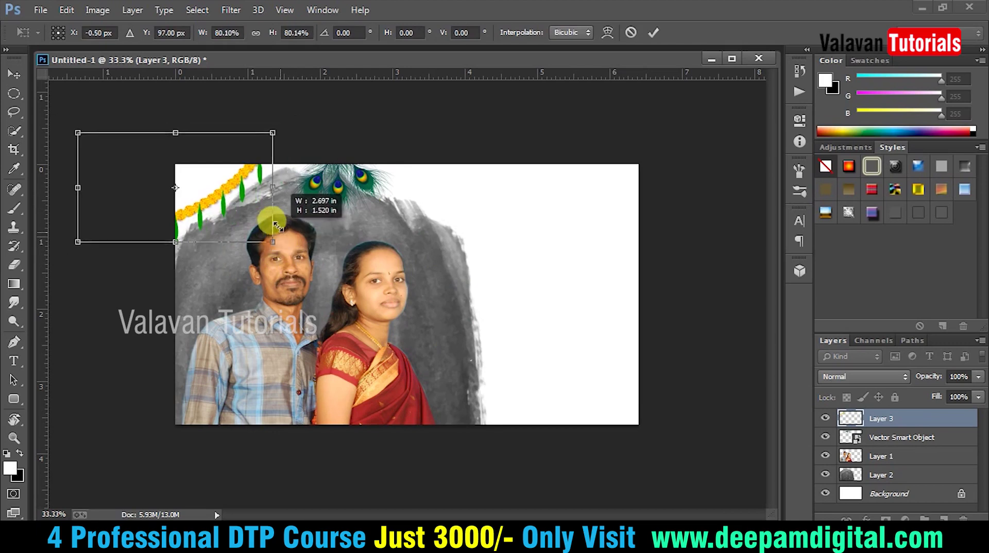
{"action": "key", "text": "Return"}
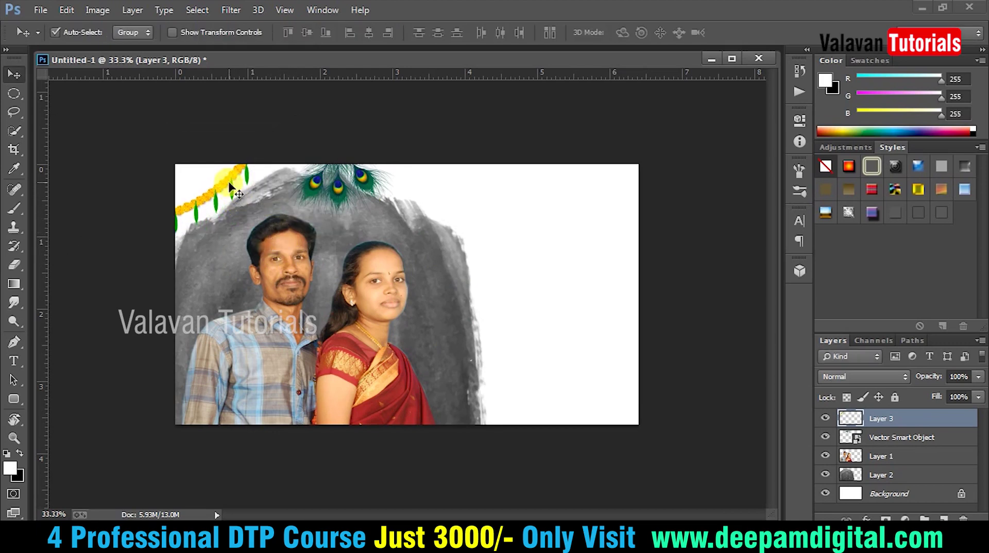
{"action": "left_click_drag", "start_coordinate": [228, 181], "coordinate": [238, 181]}
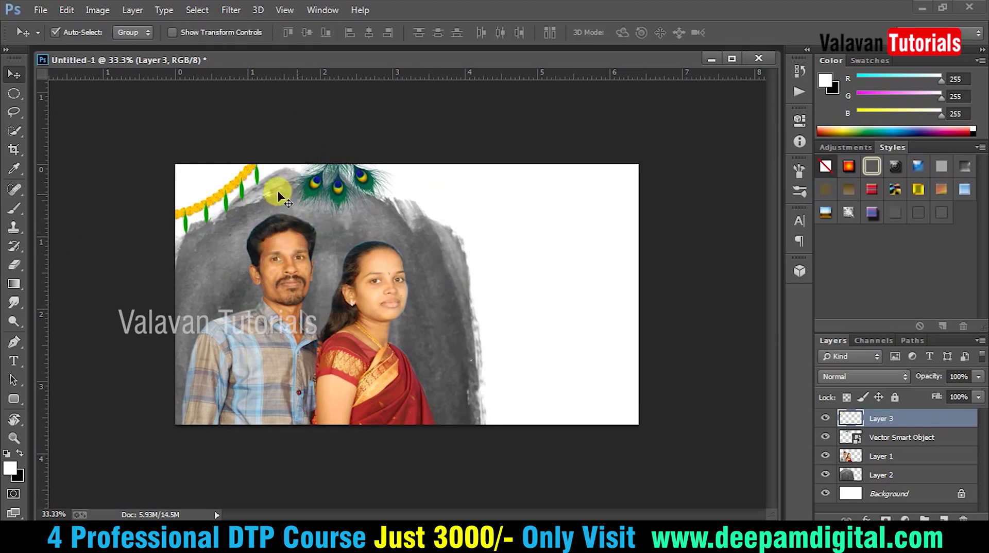
Duplicate the garland, flip the copy horizontally, and move it to the top-right corner.
{"action": "left_click", "coordinate": [359, 212]}
{"action": "key", "text": "Return"}
{"action": "left_click_drag", "start_coordinate": [242, 191], "coordinate": [536, 193]}
{"action": "key", "text": "ctrl+t"}
{"action": "right_click", "coordinate": [534, 182]}
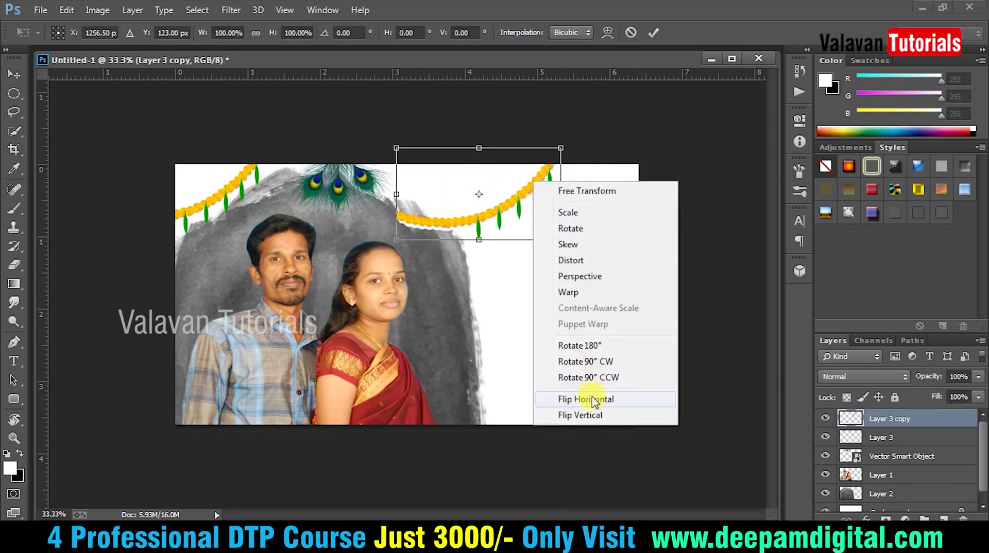
{"action": "left_click", "coordinate": [587, 399]}
{"action": "key", "text": "Return"}
{"action": "left_click_drag", "start_coordinate": [478, 223], "coordinate": [646, 194]}
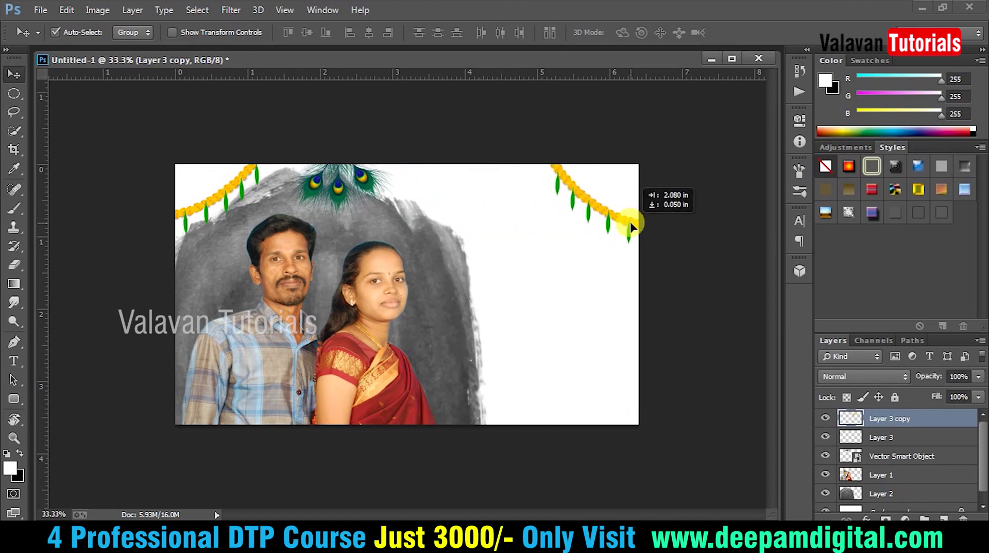
{"action": "key", "text": "z"}
{"action": "left_click", "coordinate": [524, 229]}
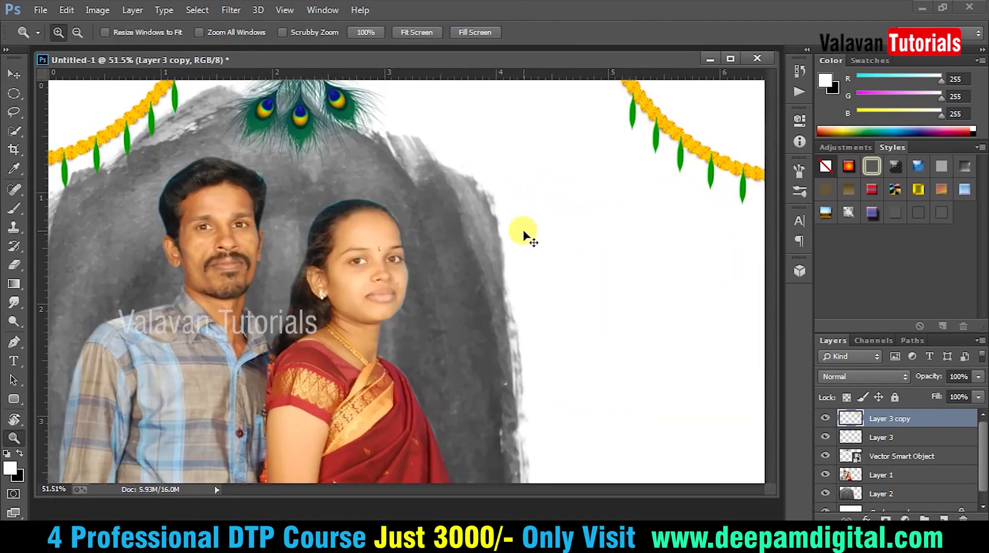
{"action": "key", "text": "v"}
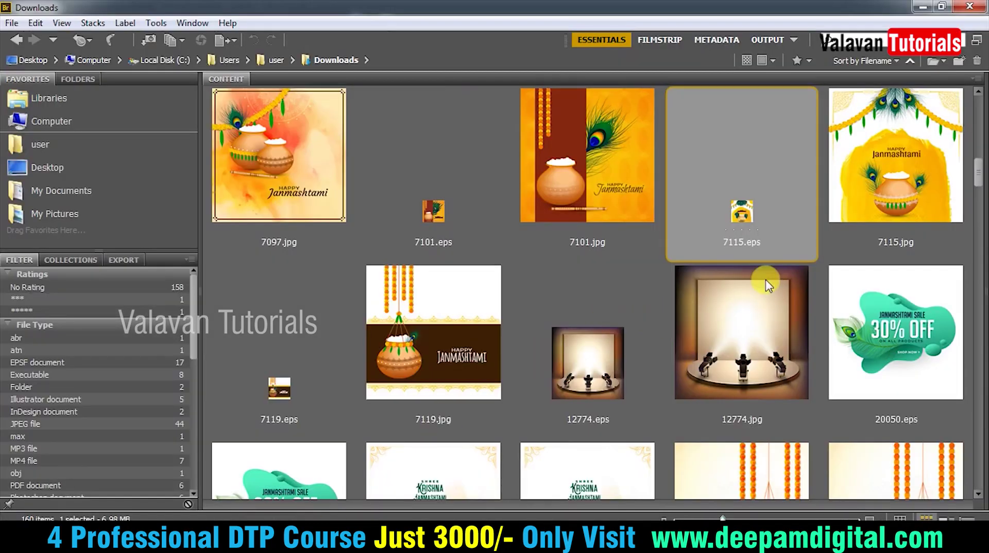
Preview 7101.jpg and 7119.jpg in Downloads, then select the 7119.eps vector file.
{"action": "left_click", "coordinate": [612, 206]}
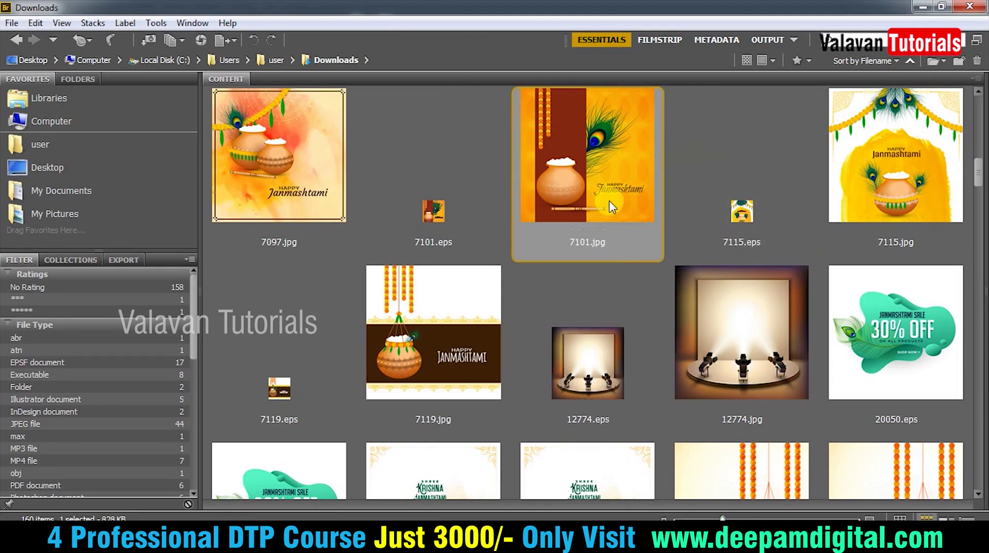
{"action": "left_click", "coordinate": [462, 343]}
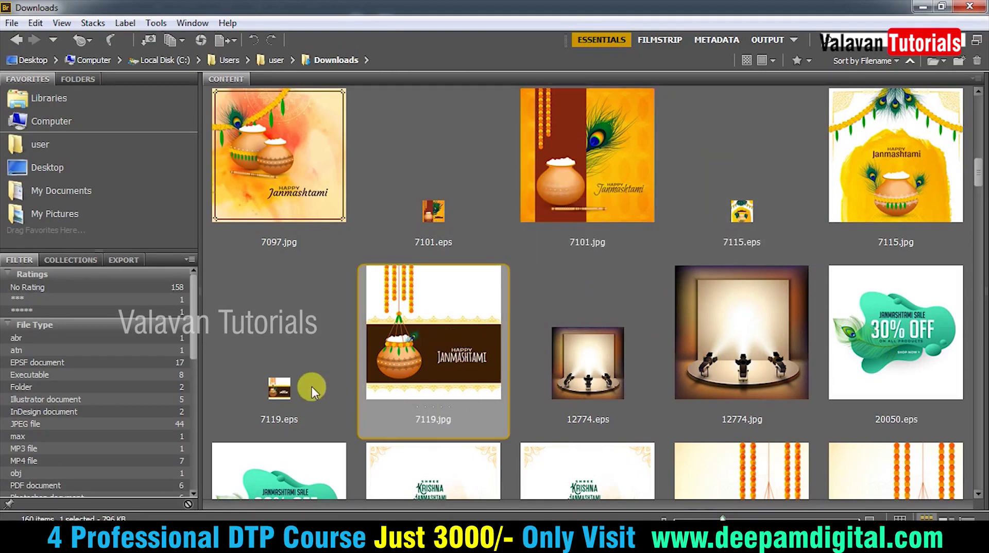
{"action": "left_click", "coordinate": [292, 388]}
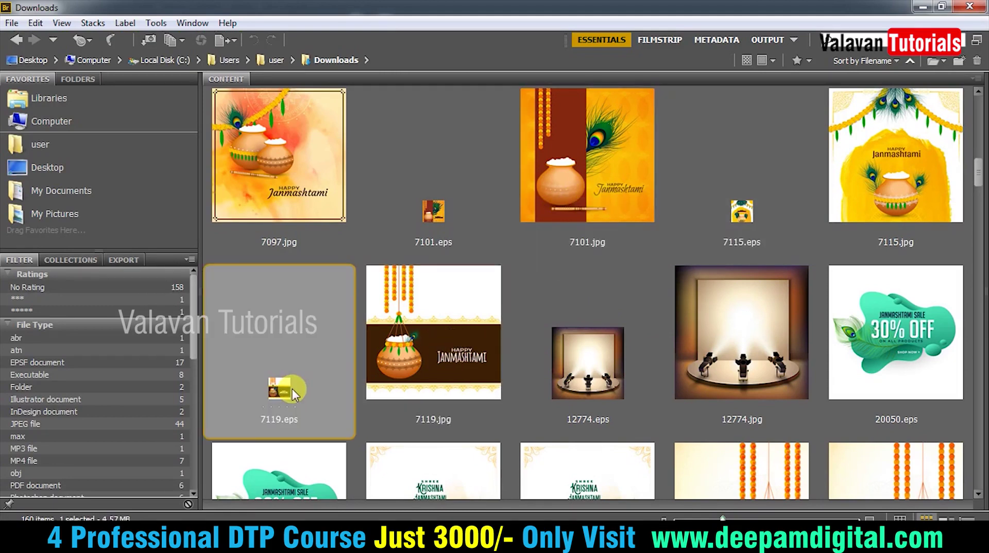
Open 7119.eps in Illustrator and centre the artwork in view.
{"action": "double_click", "coordinate": [332, 368]}
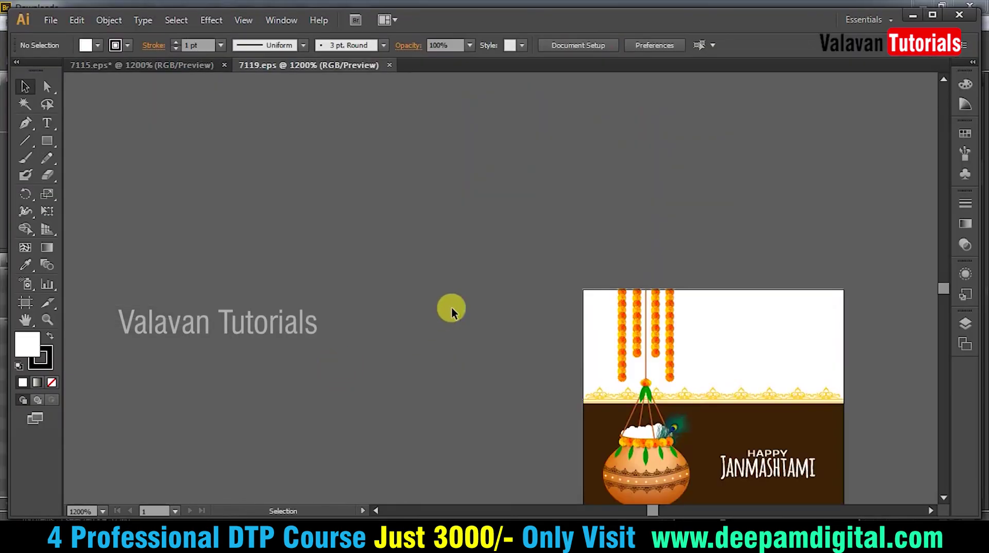
{"action": "scroll", "coordinate": [644, 335], "scroll_direction": "down", "scroll_amount": 1}
{"action": "left_click_drag", "start_coordinate": [678, 378], "coordinate": [475, 237]}
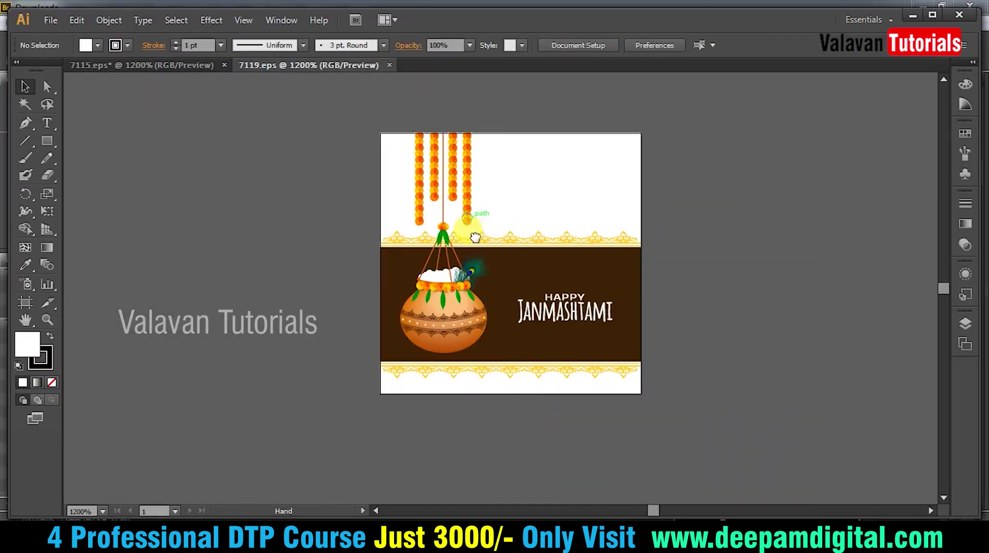
Ungroup the artwork, release its clipping mask, and cut out the hanging marigold strands.
{"action": "left_click", "coordinate": [471, 192]}
{"action": "right_click", "coordinate": [471, 185]}
{"action": "left_click", "coordinate": [540, 266]}
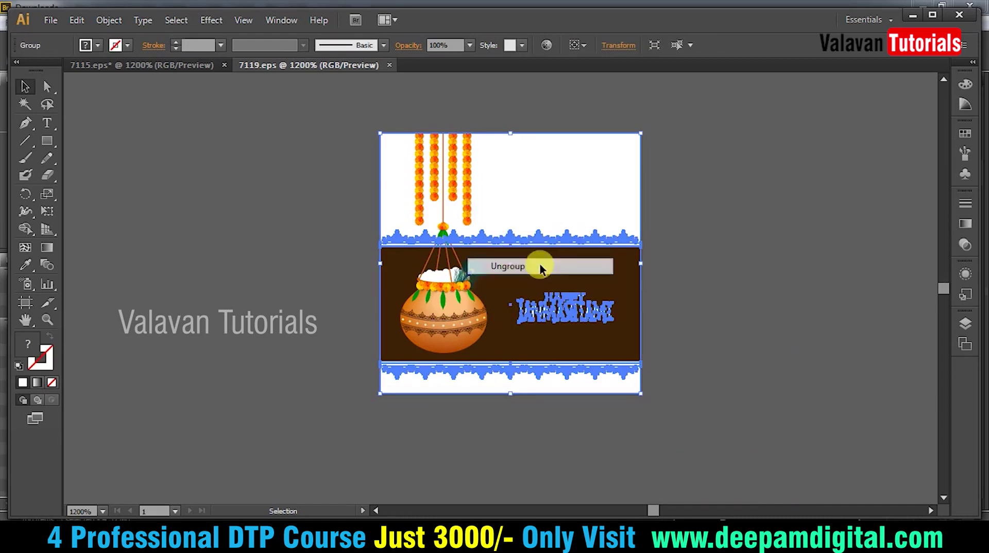
{"action": "right_click", "coordinate": [472, 183]}
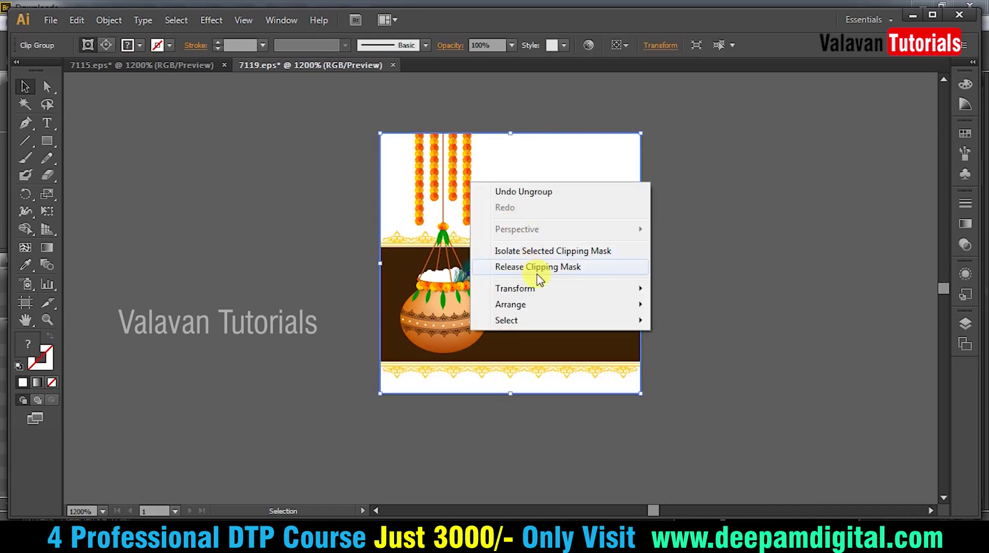
{"action": "left_click", "coordinate": [540, 266]}
{"action": "left_click", "coordinate": [689, 283]}
{"action": "left_click", "coordinate": [469, 163]}
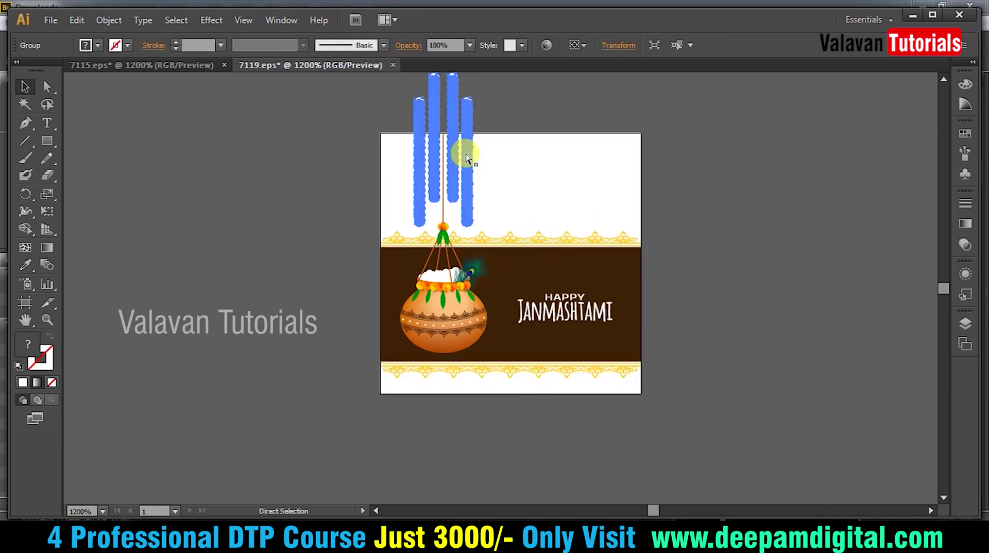
{"action": "key", "text": "Delete"}
{"action": "left_click", "coordinate": [479, 493]}
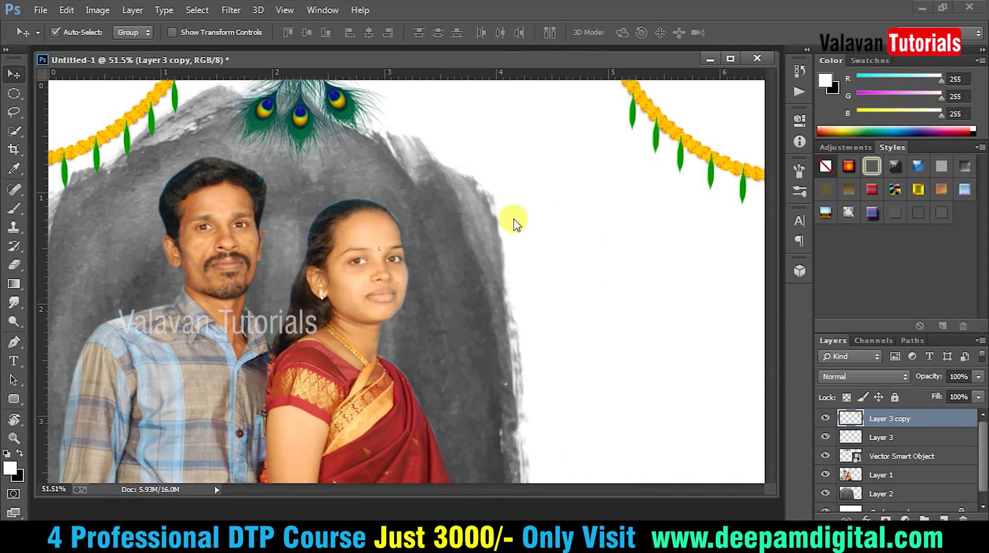
Paste the marigold strands as pixels into the card as Layer 4 and enlarge them.
{"action": "key", "text": "ctrl+v"}
{"action": "left_click", "coordinate": [540, 171]}
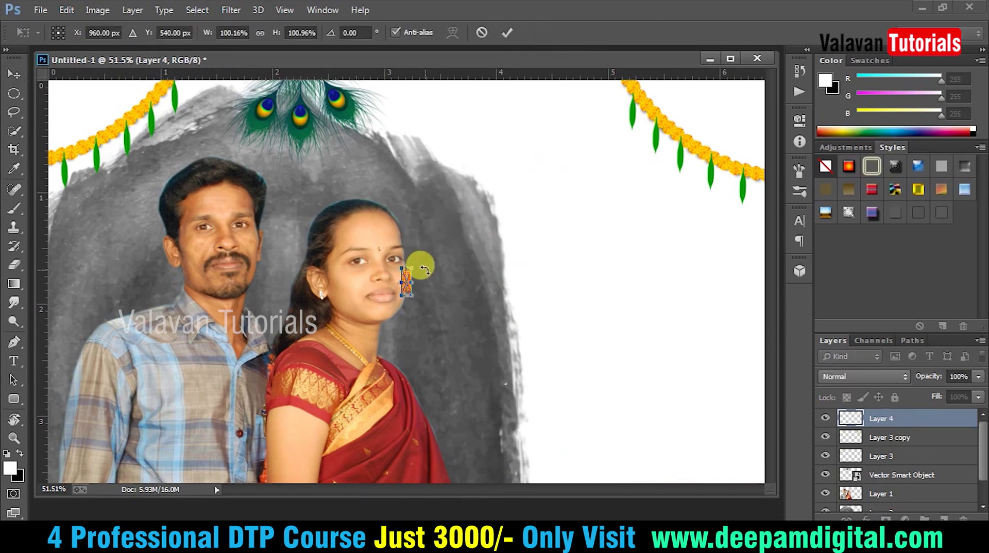
{"action": "mouse_move", "coordinate": [411, 267]}
{"action": "left_mouse_down"}
{"action": "mouse_move", "coordinate": [445, 242]}
{"action": "mouse_move", "coordinate": [635, 168]}
{"action": "mouse_move", "coordinate": [602, 105]}
{"action": "left_mouse_up"}
{"action": "key", "text": "Return"}
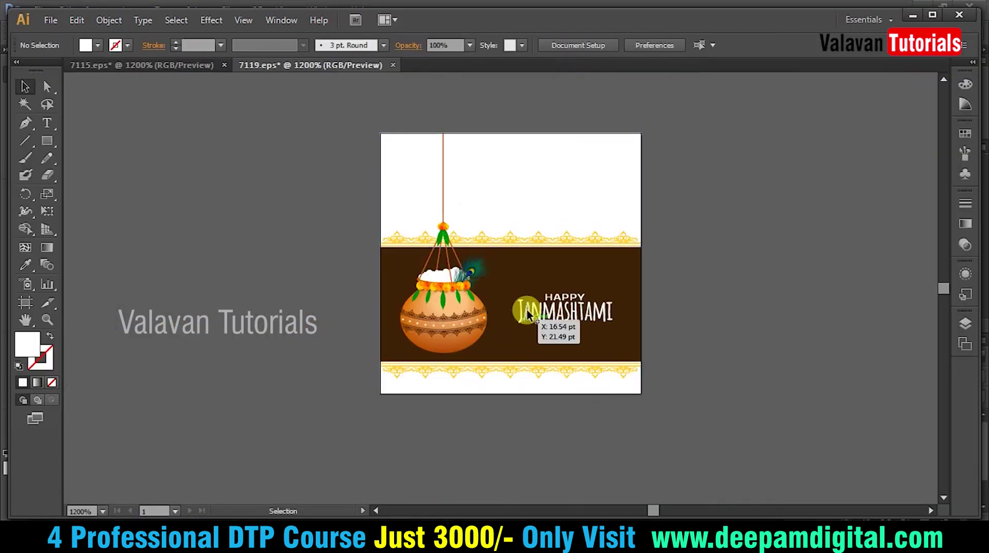
Delete the Janmashtami text and hanging pot, then cut the brown band with gold borders.
{"action": "key", "text": "Delete"}
{"action": "left_click", "coordinate": [465, 317]}
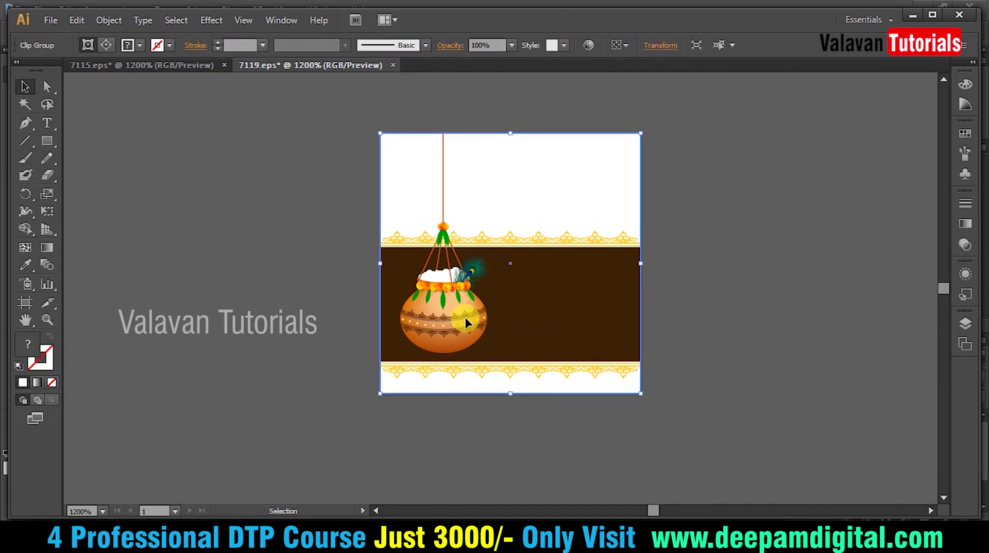
{"action": "key", "text": "Delete"}
{"action": "left_click", "coordinate": [509, 245]}
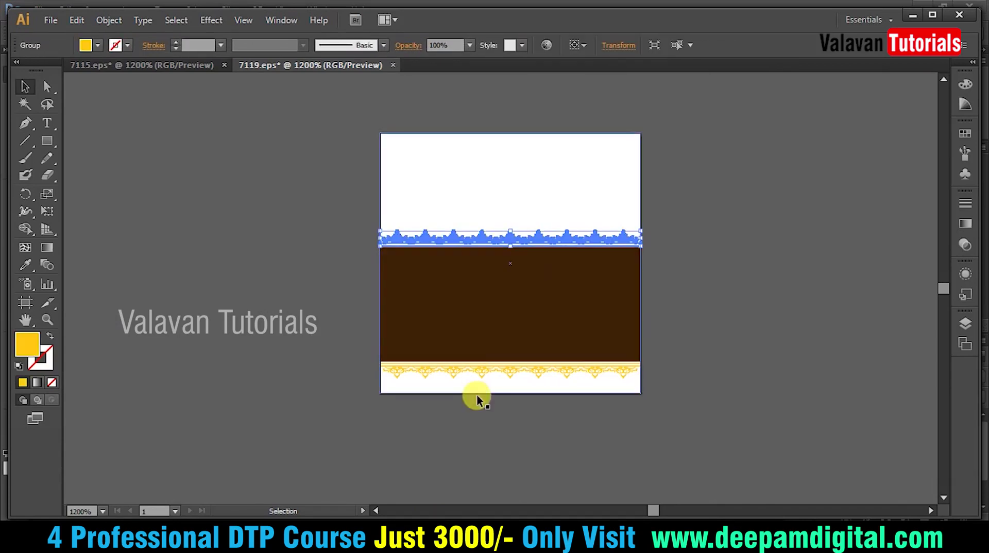
{"action": "left_click", "coordinate": [495, 374]}
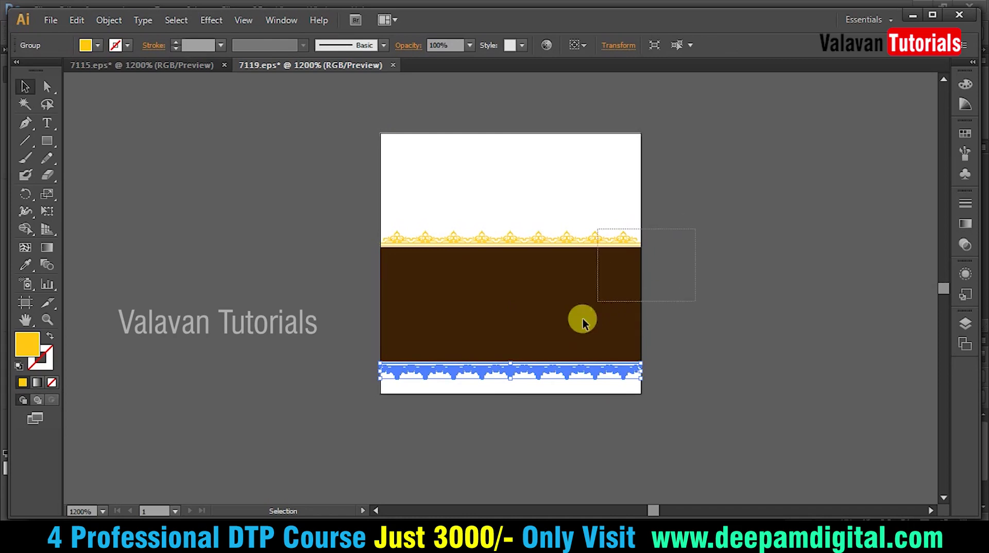
{"action": "key", "text": "ctrl+a"}
{"action": "key", "text": "Delete"}
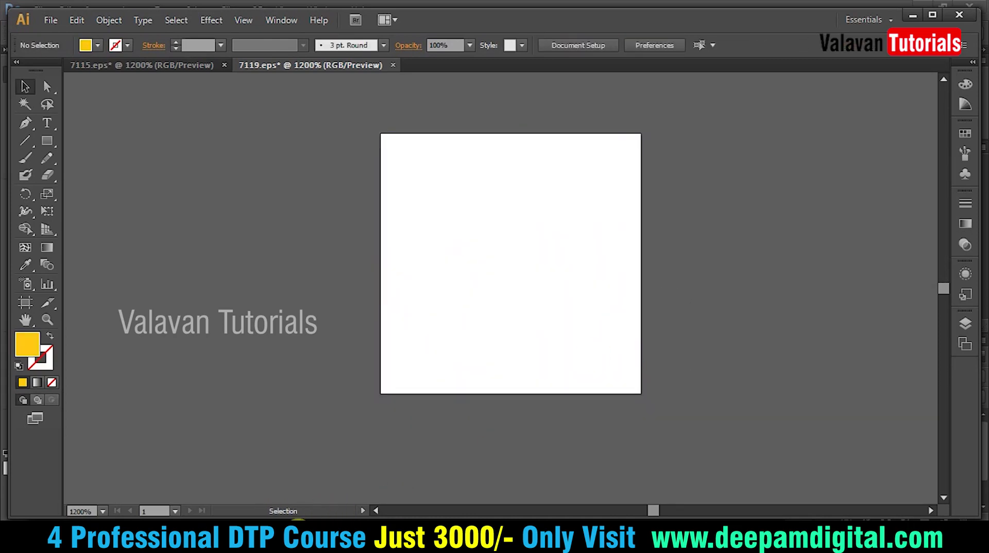
Paste the brown band with gold borders as pixels and enlarge it across the card.
{"action": "left_click", "coordinate": [495, 469]}
{"action": "key", "text": "ctrl+v"}
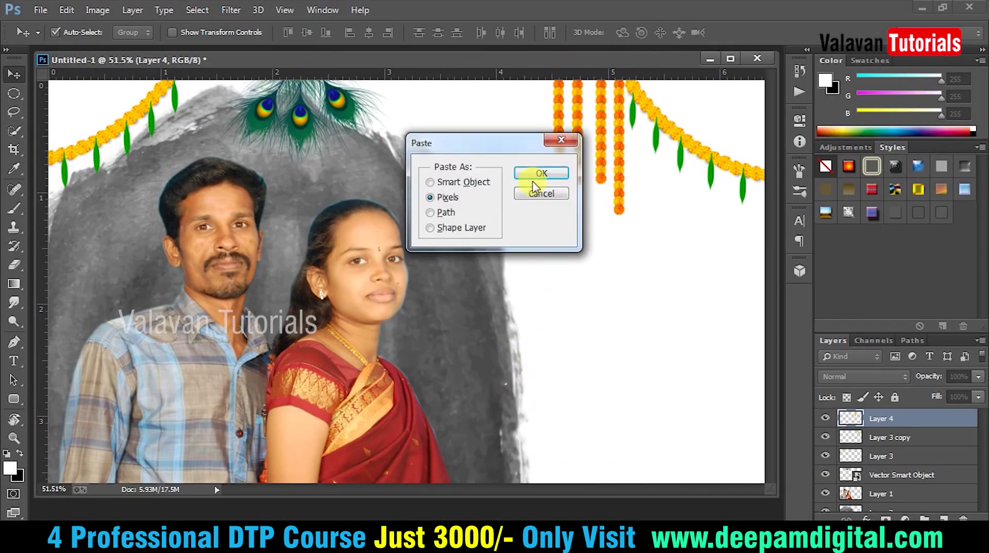
{"action": "left_click", "coordinate": [547, 199]}
{"action": "key", "text": "ctrl+v"}
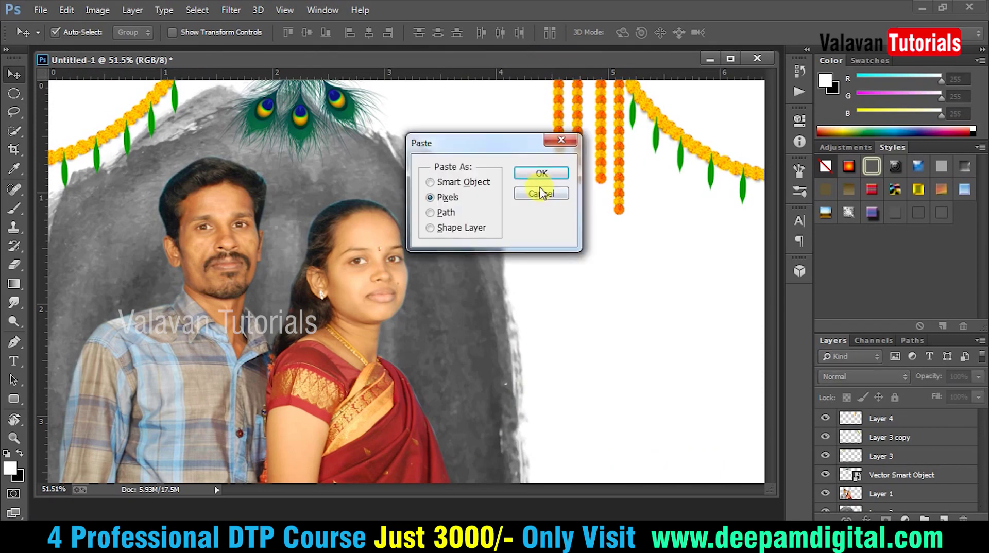
{"action": "left_click", "coordinate": [542, 176]}
{"action": "left_click_drag", "start_coordinate": [433, 260], "coordinate": [605, 81]}
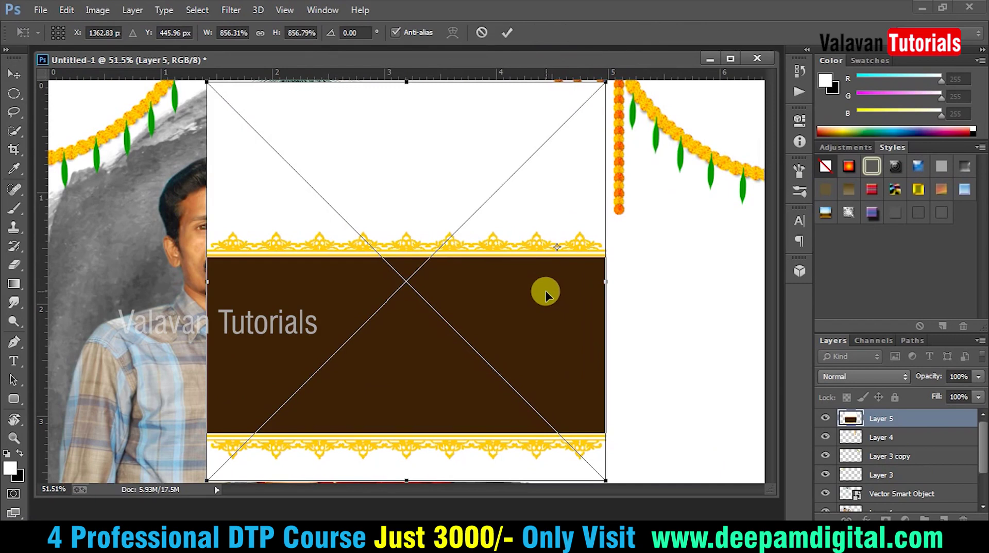
{"action": "key", "text": "Return"}
Magic-wand select the band's white background, grow to similar, delete it, and deselect.
{"action": "key", "text": "w"}
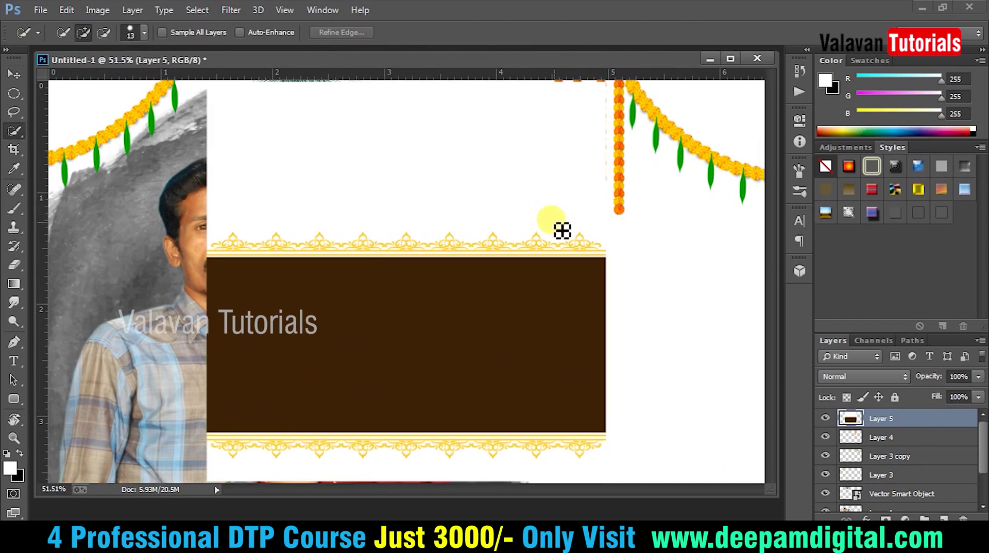
{"action": "left_click", "coordinate": [464, 181]}
{"action": "left_click_drag", "start_coordinate": [19, 136], "coordinate": [72, 137]}
{"action": "left_click", "coordinate": [424, 194]}
{"action": "left_click", "coordinate": [467, 469], "text": "shift"}
{"action": "key", "text": "Delete"}
{"action": "key", "text": "ctrl+z"}
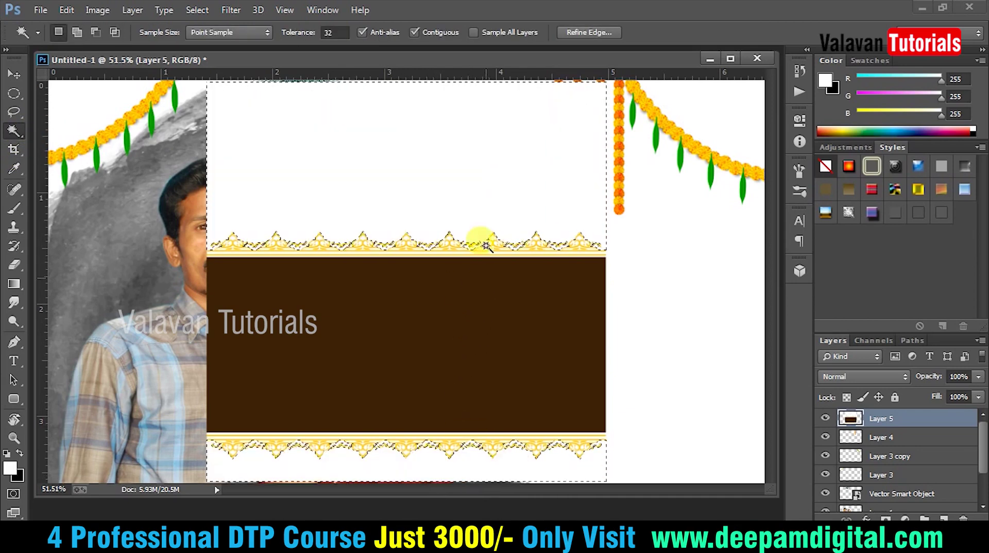
{"action": "right_click", "coordinate": [494, 206]}
{"action": "left_click", "coordinate": [561, 340]}
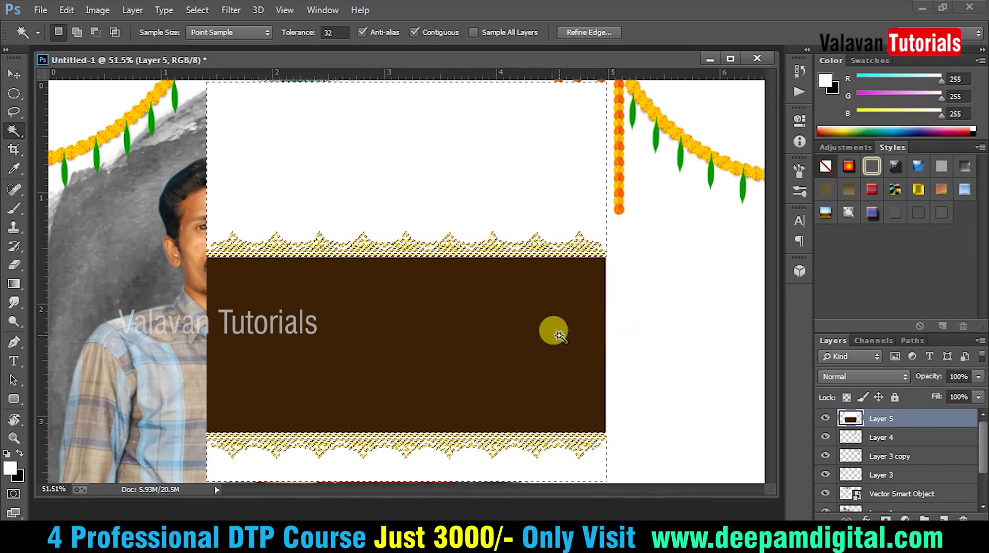
{"action": "key", "text": "Delete"}
{"action": "key", "text": "ctrl+d"}
Slide the brown banner to the right and send it behind the grey backdrop and photo.
{"action": "key", "text": "v"}
{"action": "key", "text": "Tab"}
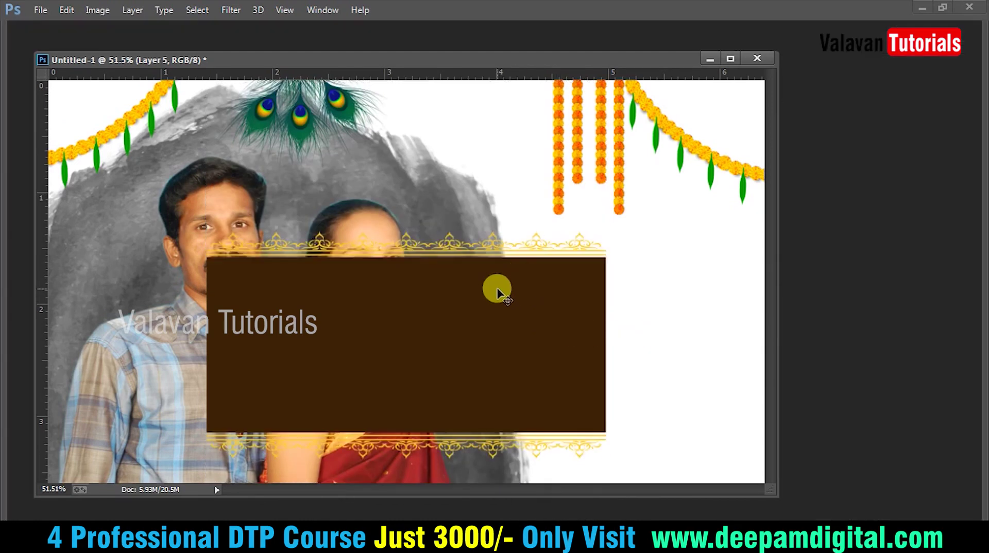
{"action": "key", "text": "Tab"}
{"action": "key", "text": "Tab"}
{"action": "left_click_drag", "start_coordinate": [459, 298], "coordinate": [611, 278]}
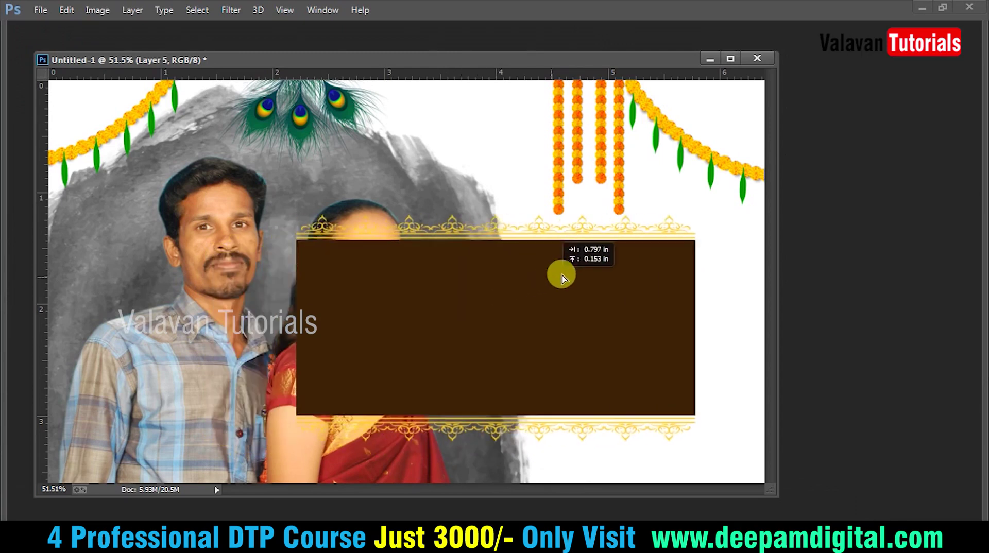
{"action": "left_click", "coordinate": [730, 58]}
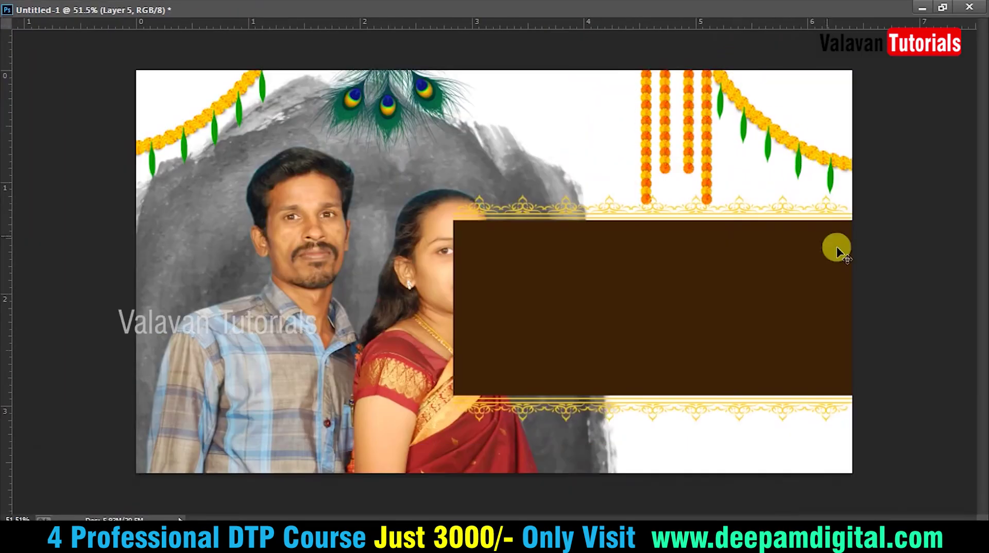
{"action": "left_click_drag", "start_coordinate": [659, 304], "coordinate": [720, 303]}
{"action": "key", "text": "ctrl+bracketleft"}
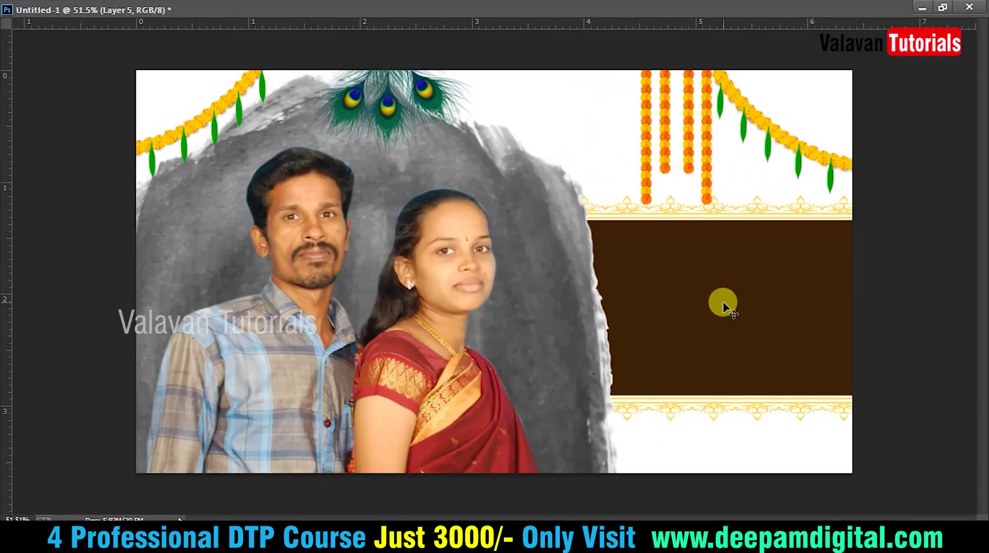
Narrow the grey brush backdrop and nudge it into place so the woman shows fully.
{"action": "left_click_drag", "start_coordinate": [518, 298], "coordinate": [490, 287]}
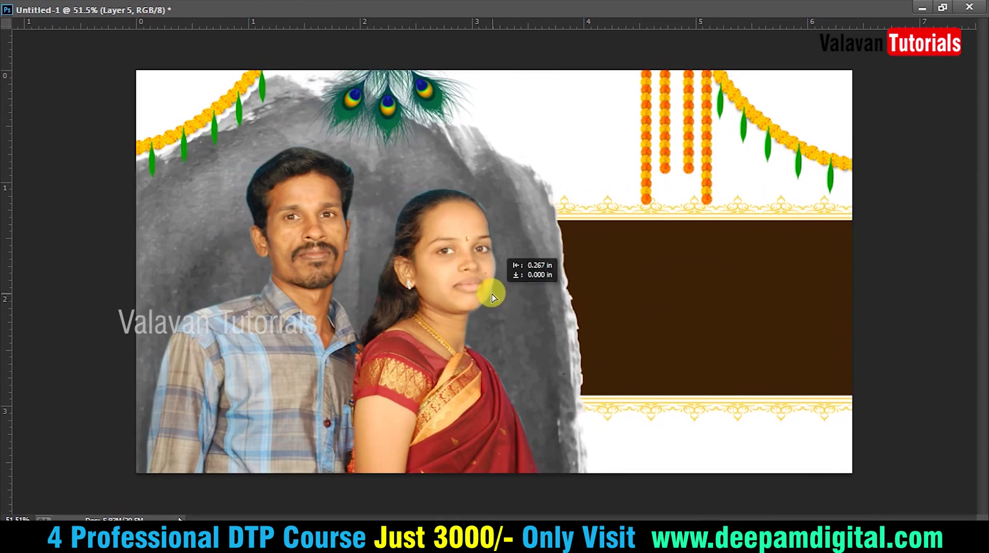
{"action": "left_click_drag", "start_coordinate": [581, 288], "coordinate": [543, 289]}
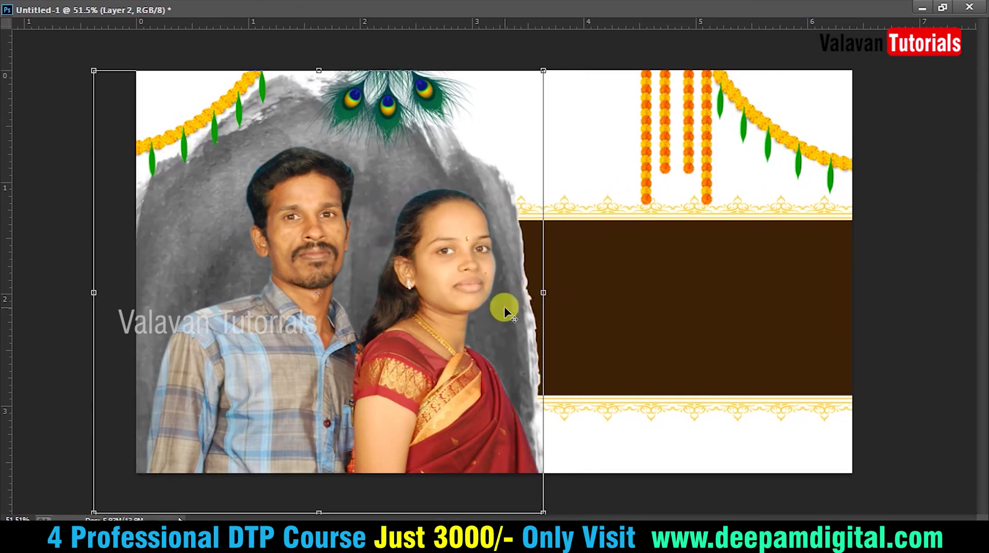
{"action": "left_click_drag", "start_coordinate": [495, 325], "coordinate": [513, 325]}
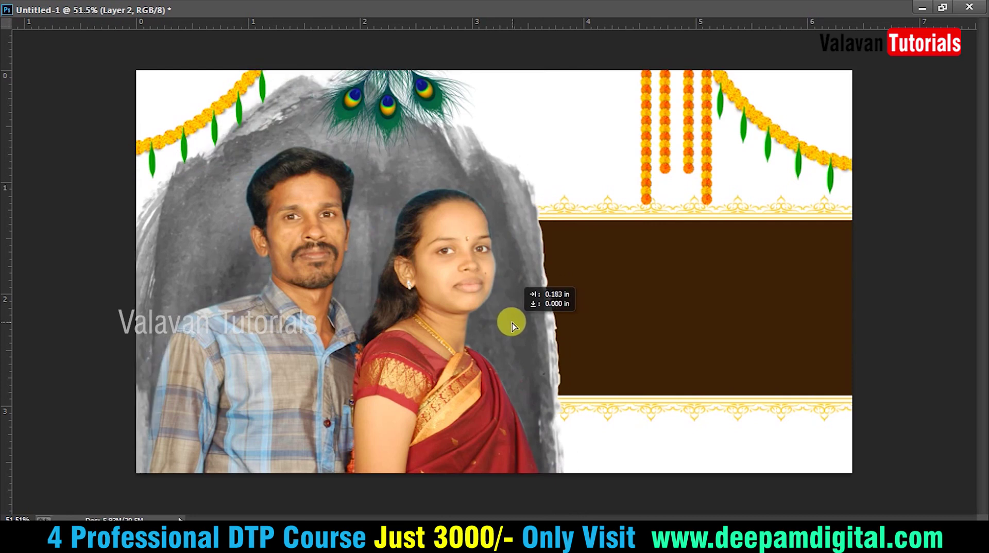
{"action": "left_click", "coordinate": [637, 271]}
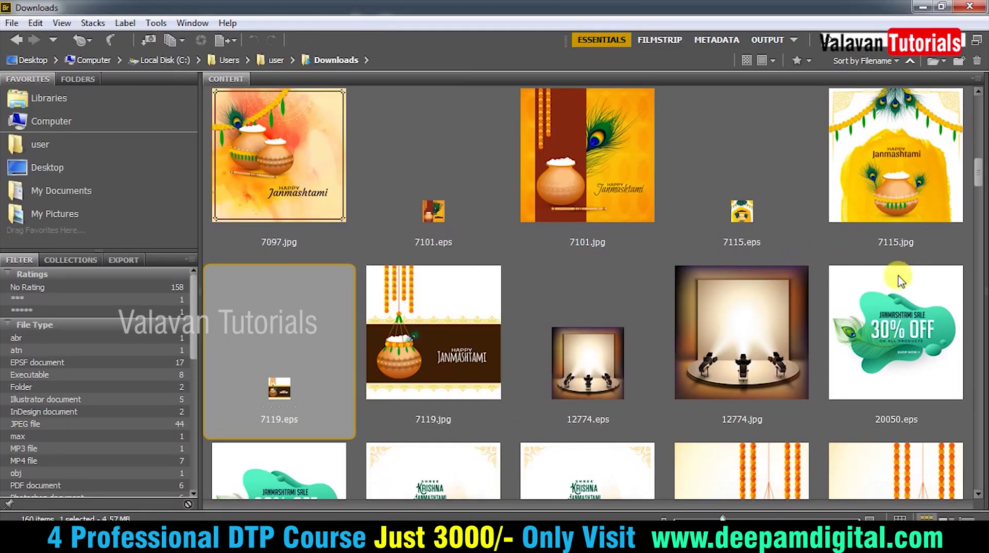
Scroll the Downloads thumbnails past 20052.jpg and select the 20052.eps vector artwork.
{"action": "left_click", "coordinate": [904, 336]}
{"action": "scroll", "coordinate": [888, 340], "scroll_direction": "up", "scroll_amount": 1}
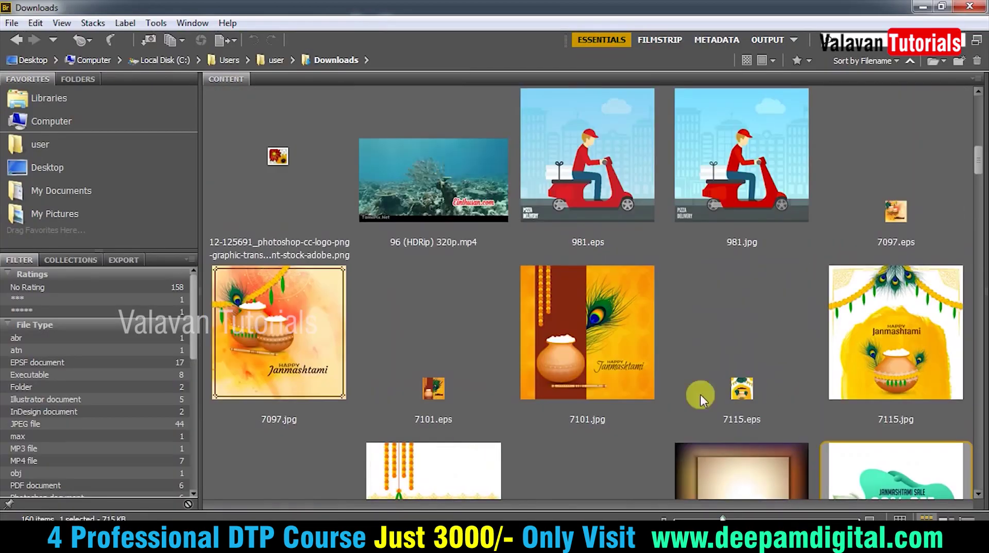
{"action": "left_click", "coordinate": [604, 405]}
{"action": "scroll", "coordinate": [623, 362], "scroll_direction": "down", "scroll_amount": 1}
{"action": "scroll", "coordinate": [635, 366], "scroll_direction": "down", "scroll_amount": 1}
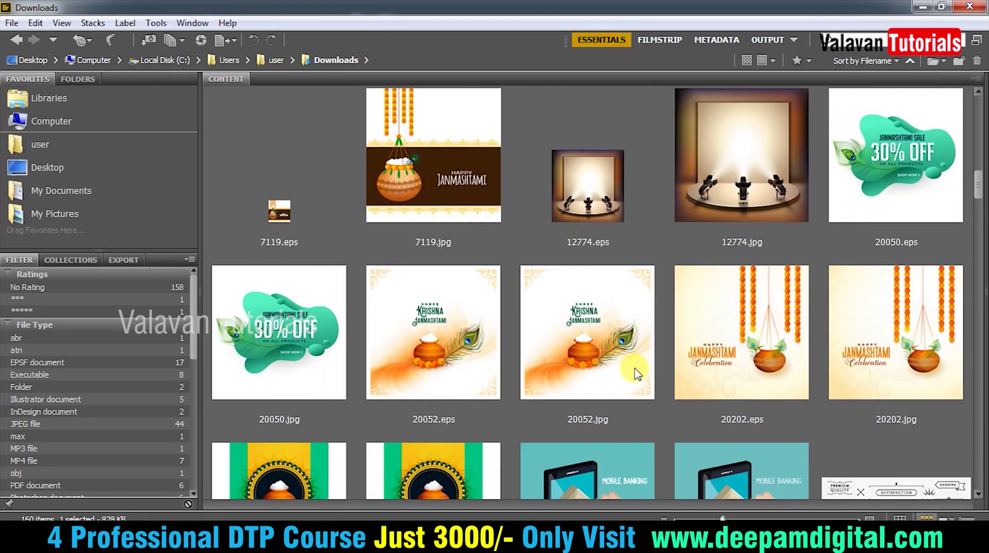
{"action": "scroll", "coordinate": [631, 345], "scroll_direction": "down", "scroll_amount": 1}
{"action": "left_click", "coordinate": [596, 164]}
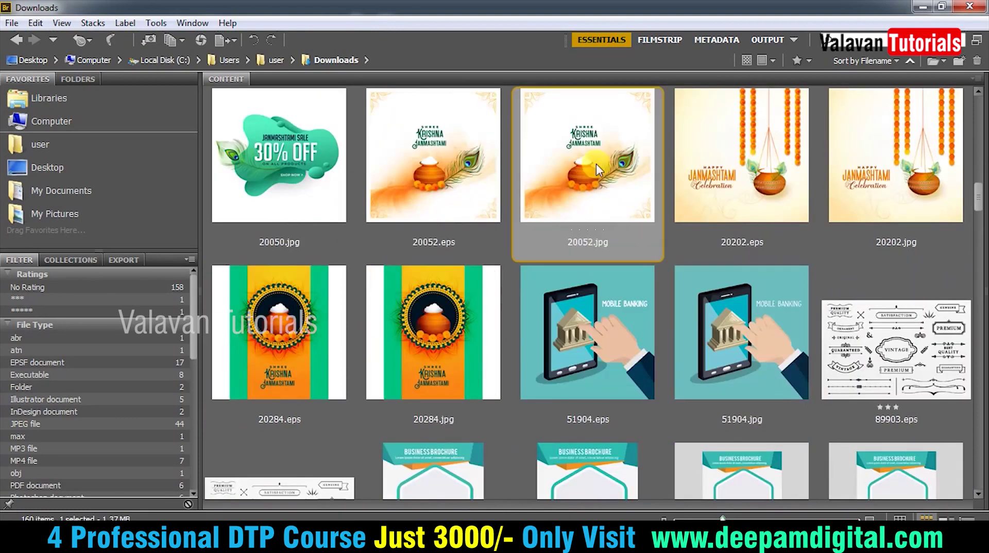
{"action": "left_click", "coordinate": [450, 181]}
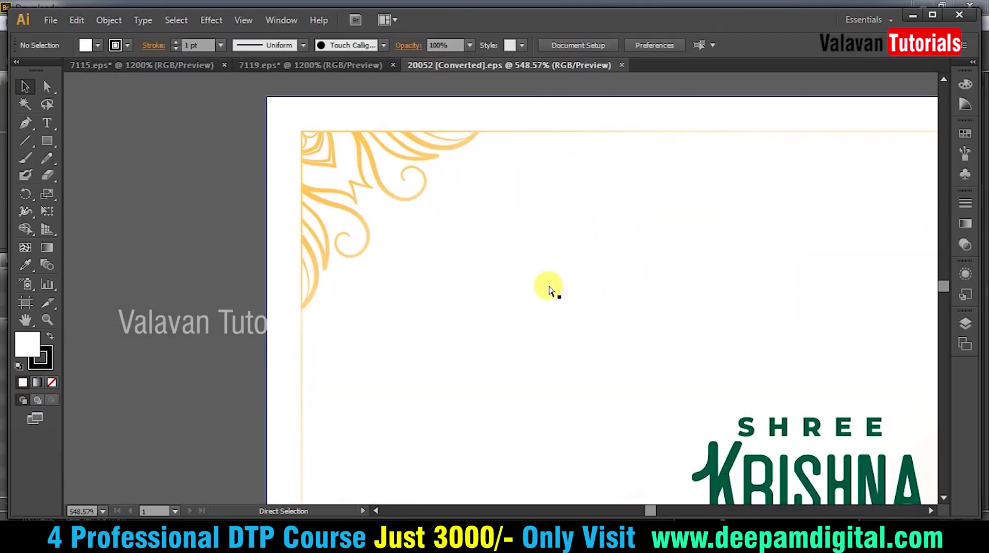
Ungroup the Janmashtami artwork in Illustrator and delete the pot.
{"action": "key", "text": "ctrl+minus"}
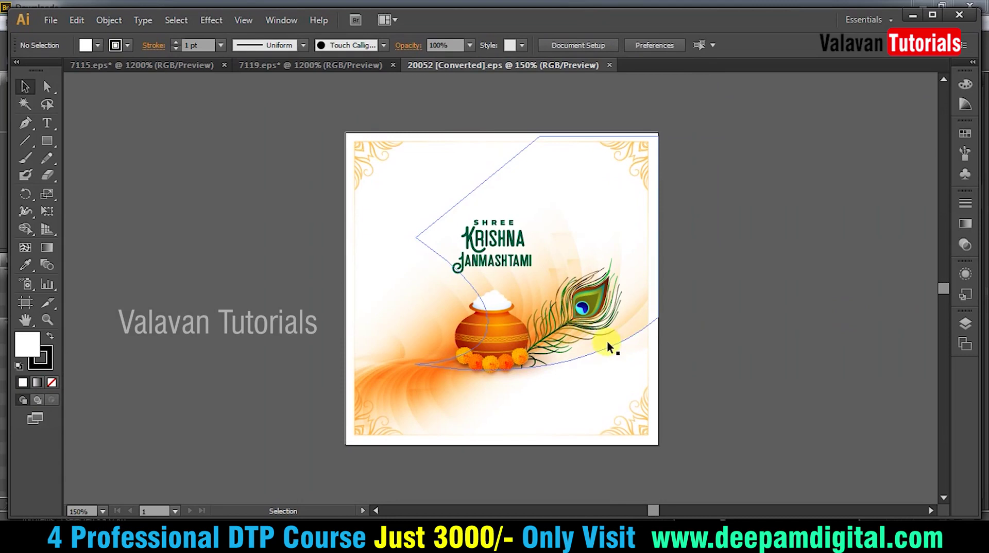
{"action": "left_click", "coordinate": [605, 340]}
{"action": "right_click", "coordinate": [595, 314]}
{"action": "left_click", "coordinate": [656, 399]}
{"action": "left_click", "coordinate": [503, 342]}
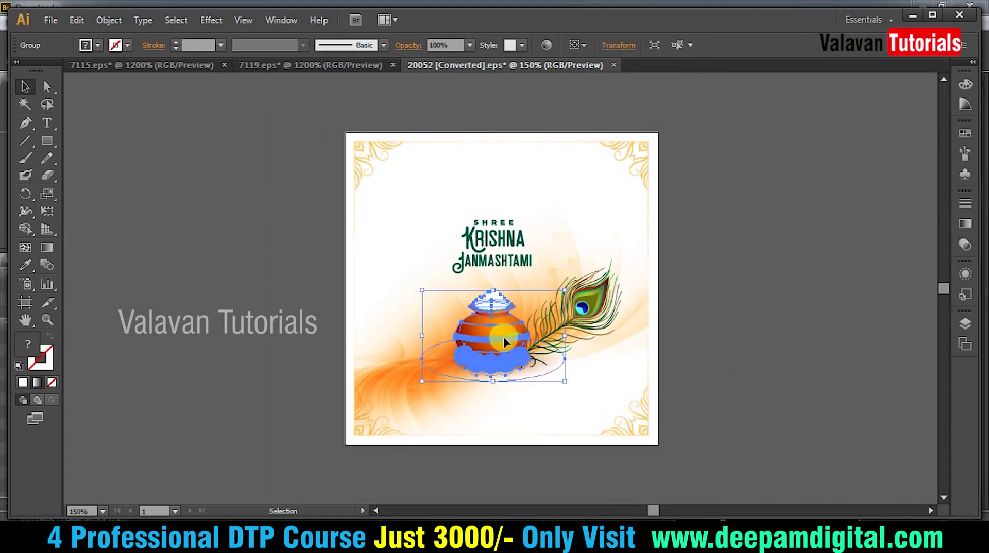
{"action": "key", "text": "Delete"}
Cut the peacock feather and paste it into the wedding card beside the woman's face.
{"action": "left_click", "coordinate": [581, 323]}
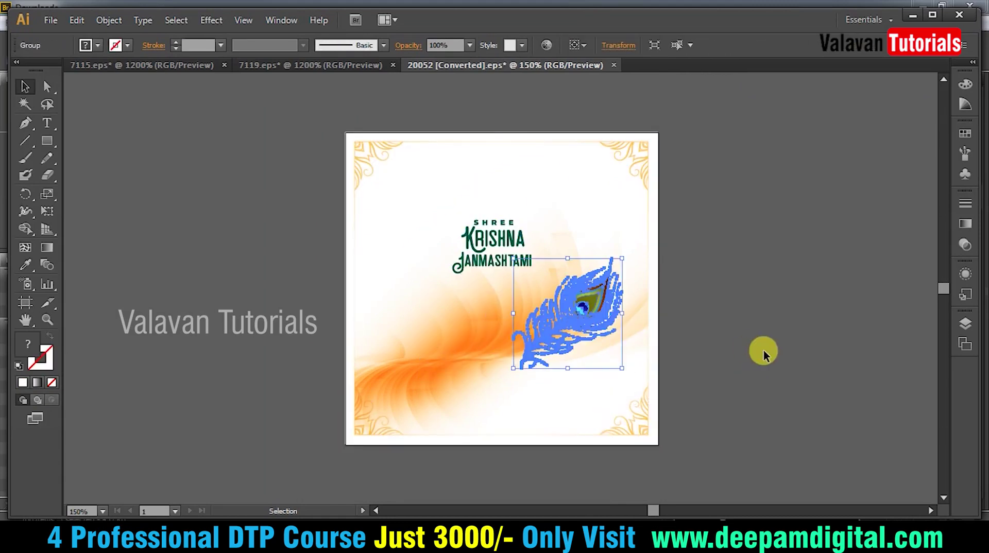
{"action": "key", "text": "Delete"}
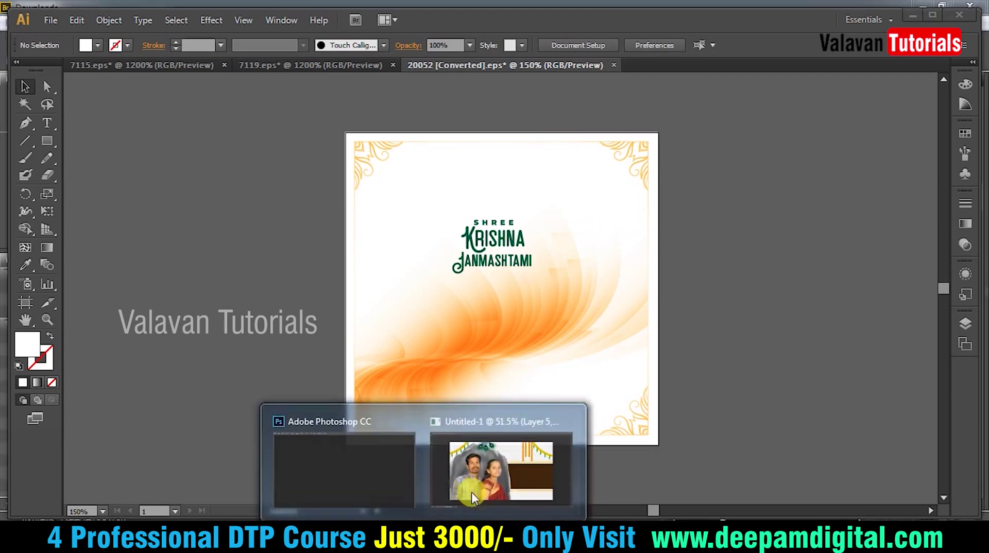
{"action": "left_click", "coordinate": [473, 497]}
{"action": "key", "text": "ctrl+v"}
{"action": "key", "text": "Return"}
{"action": "key", "text": "Return"}
{"action": "left_click_drag", "start_coordinate": [522, 261], "coordinate": [479, 265]}
Cut the orange swirl out of the Janmashtami artwork.
{"action": "key", "text": "alt+Tab"}
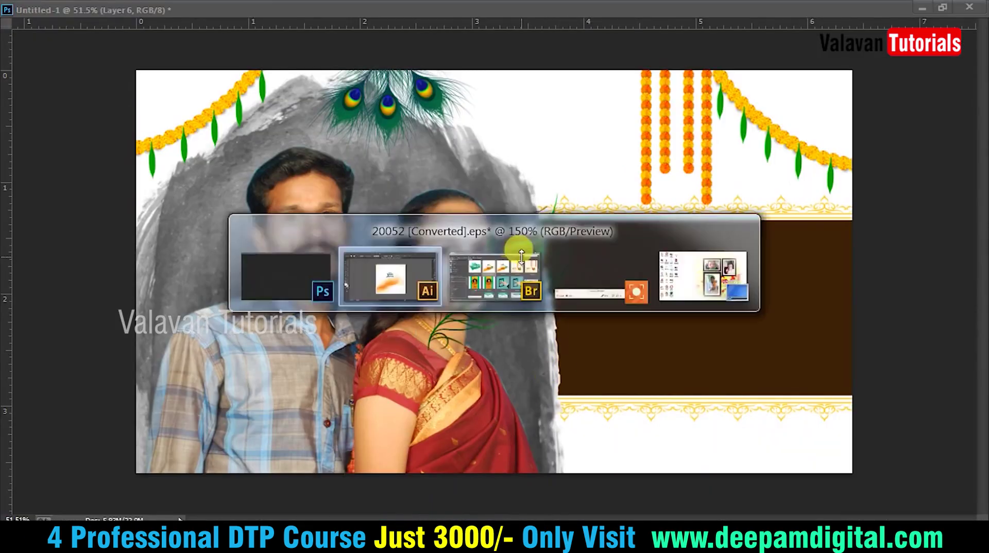
{"action": "key", "text": "Delete"}
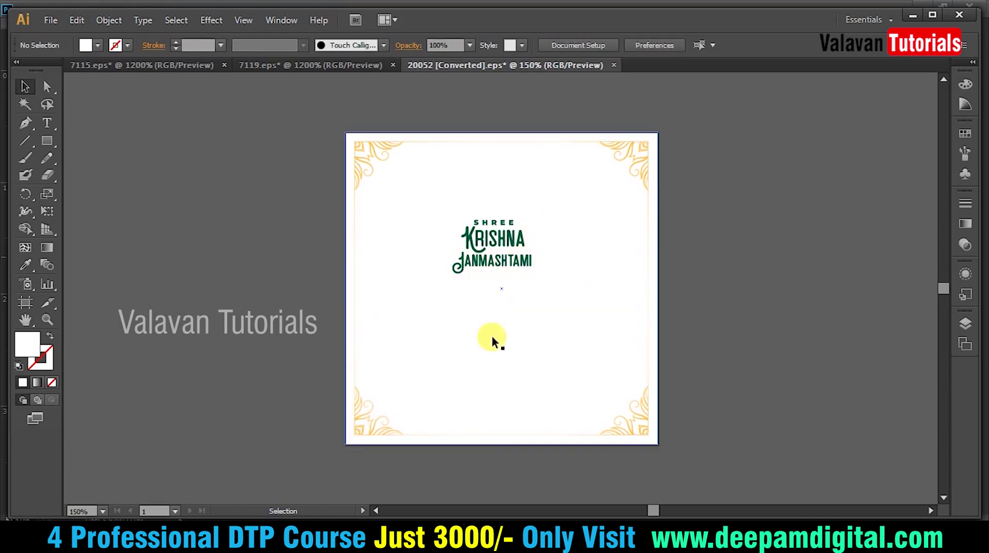
{"action": "key", "text": "alt+Tab"}
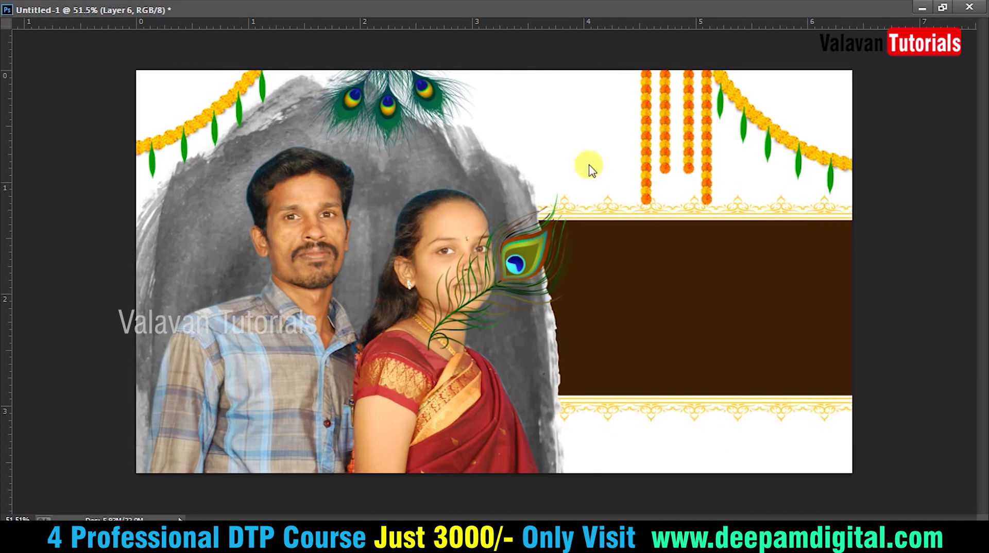
Paste the orange swirl enlarged, send it to the back, and place it bottom right under the banner.
{"action": "key", "text": "ctrl+v"}
{"action": "left_click", "coordinate": [559, 171]}
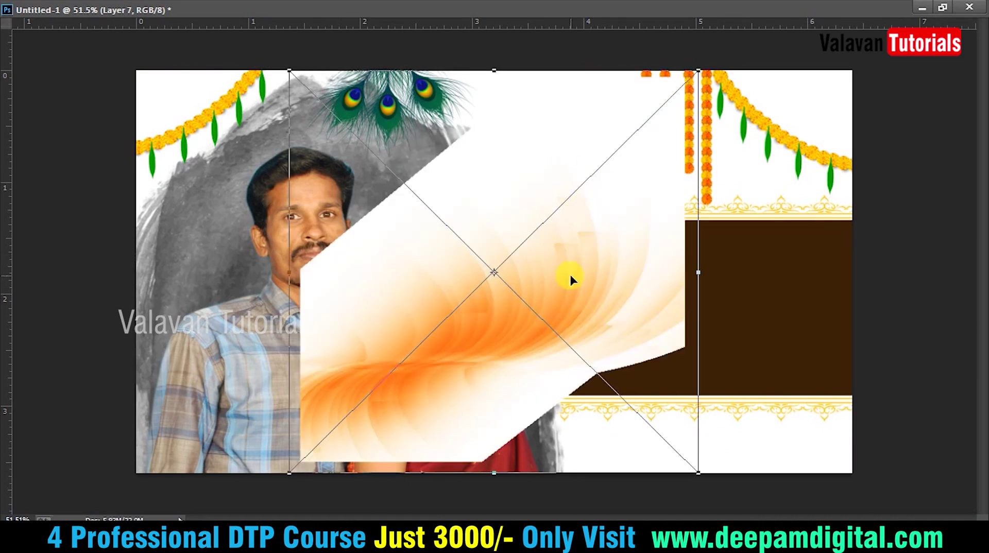
{"action": "left_click_drag", "start_coordinate": [698, 472], "coordinate": [741, 514]}
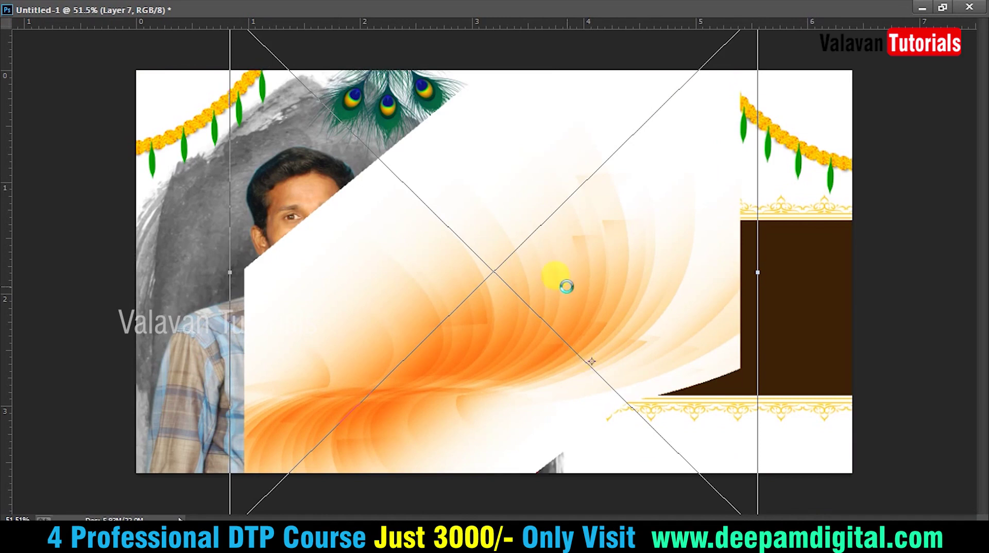
{"action": "key", "text": "ctrl+shift+bracketleft"}
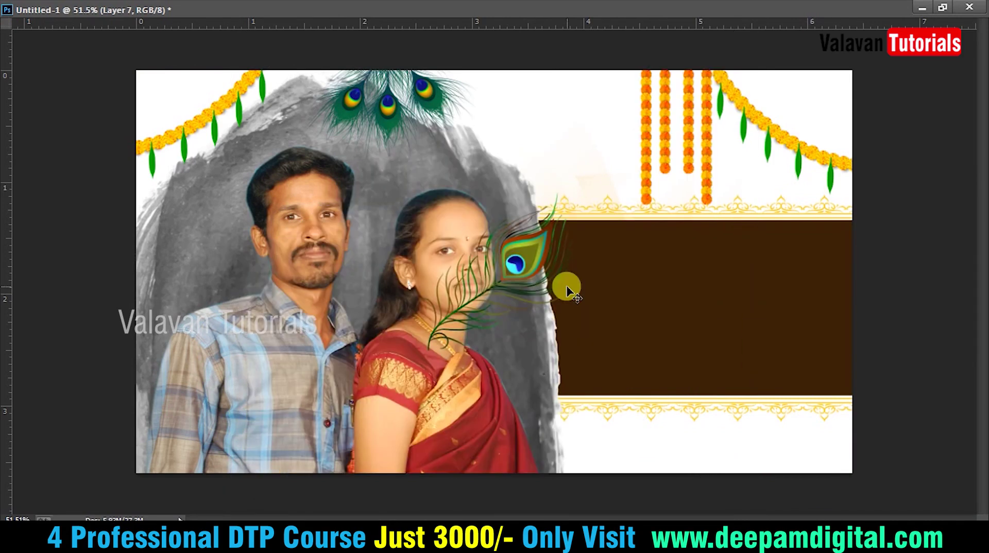
{"action": "mouse_move", "coordinate": [391, 336]}
{"action": "left_mouse_down"}
{"action": "mouse_move", "coordinate": [573, 195]}
{"action": "mouse_move", "coordinate": [644, 263]}
{"action": "mouse_move", "coordinate": [740, 154]}
{"action": "mouse_move", "coordinate": [730, 442]}
{"action": "mouse_move", "coordinate": [751, 353]}
{"action": "mouse_move", "coordinate": [757, 366]}
{"action": "mouse_move", "coordinate": [824, 370]}
{"action": "left_mouse_up"}
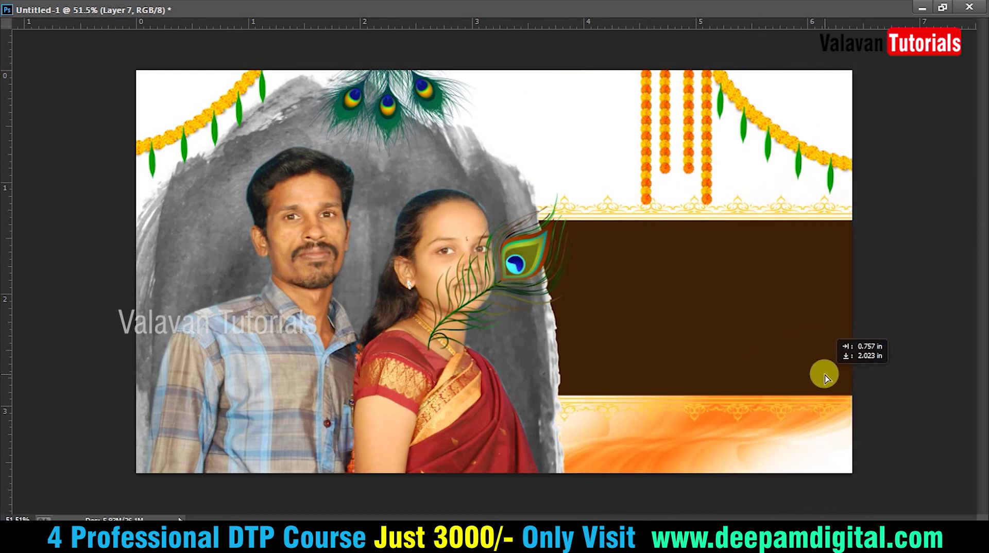
{"action": "left_click", "coordinate": [734, 344]}
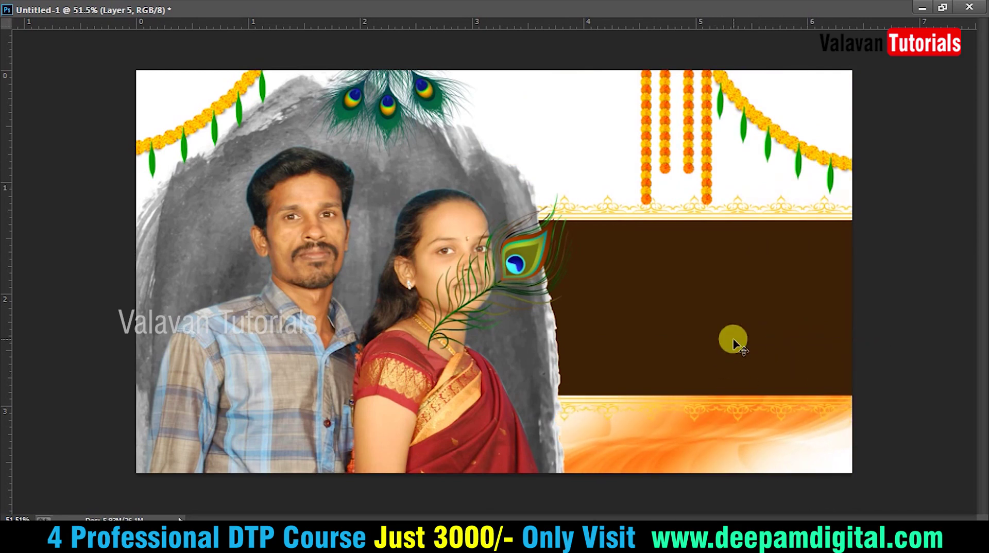
{"action": "key", "text": "ctrl+u"}
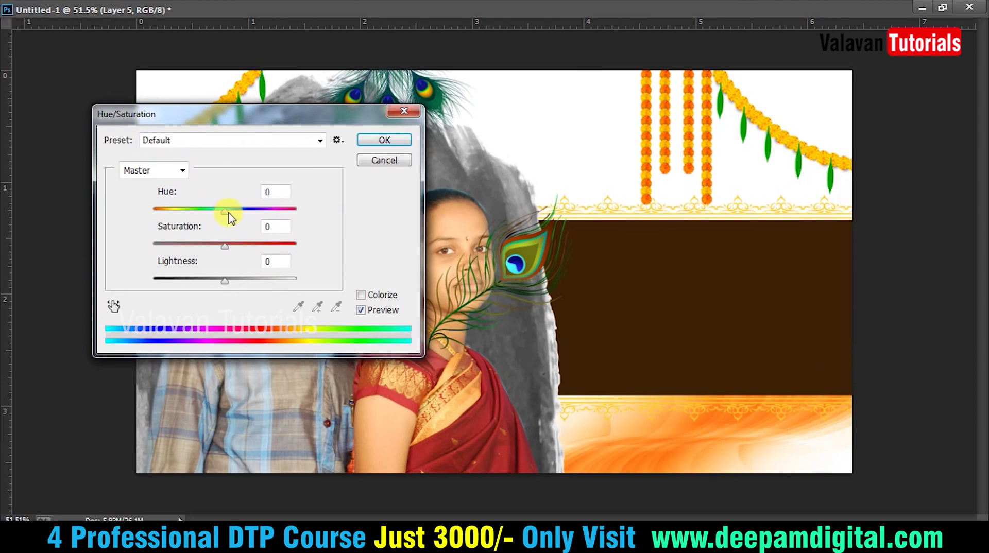
{"action": "left_click_drag", "start_coordinate": [229, 218], "coordinate": [252, 213]}
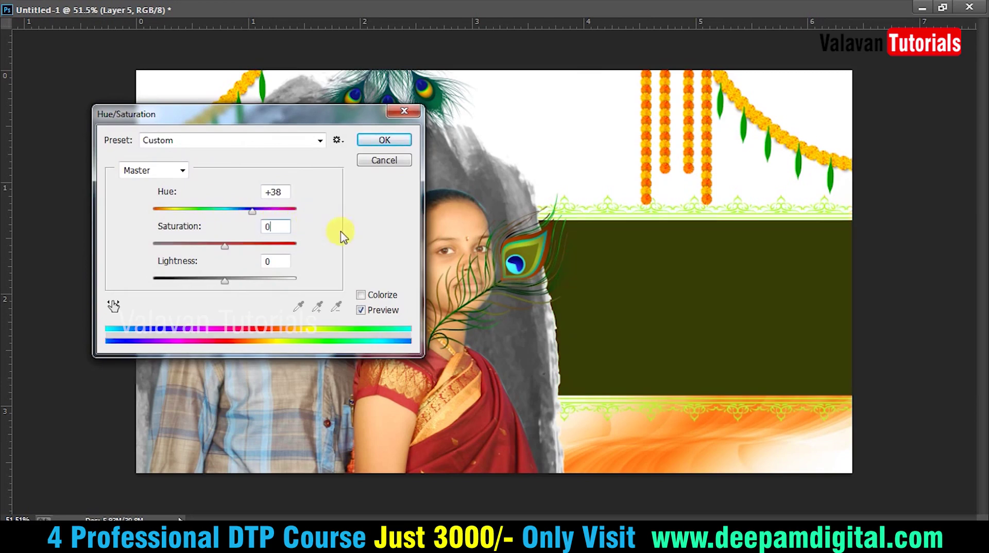
{"action": "key", "text": "Escape"}
{"action": "left_click", "coordinate": [540, 189]}
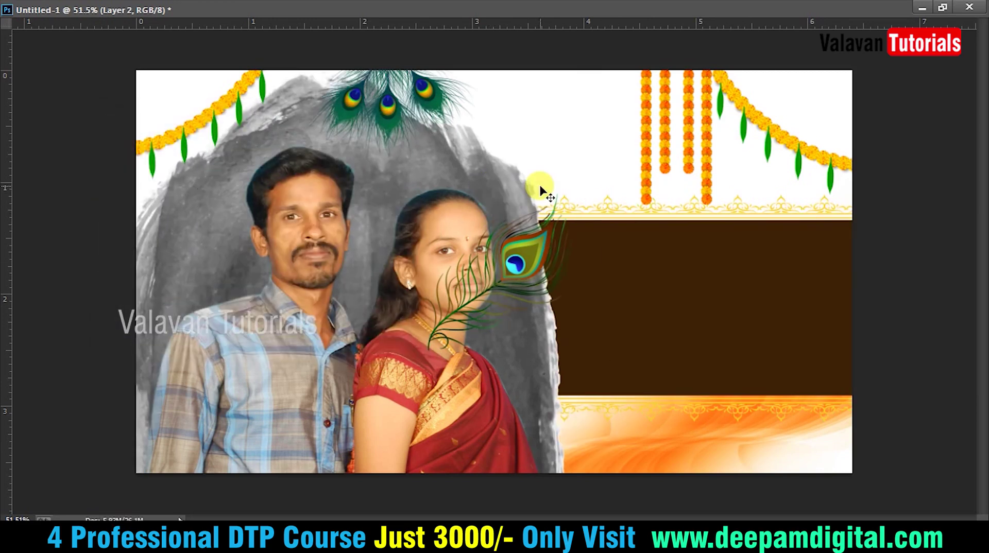
Delete the top peacock feather cluster and shrink the grey brush backdrop slightly.
{"action": "mouse_move", "coordinate": [423, 98]}
{"action": "left_mouse_down"}
{"action": "mouse_move", "coordinate": [551, 335]}
{"action": "mouse_move", "coordinate": [479, 103]}
{"action": "left_mouse_up"}
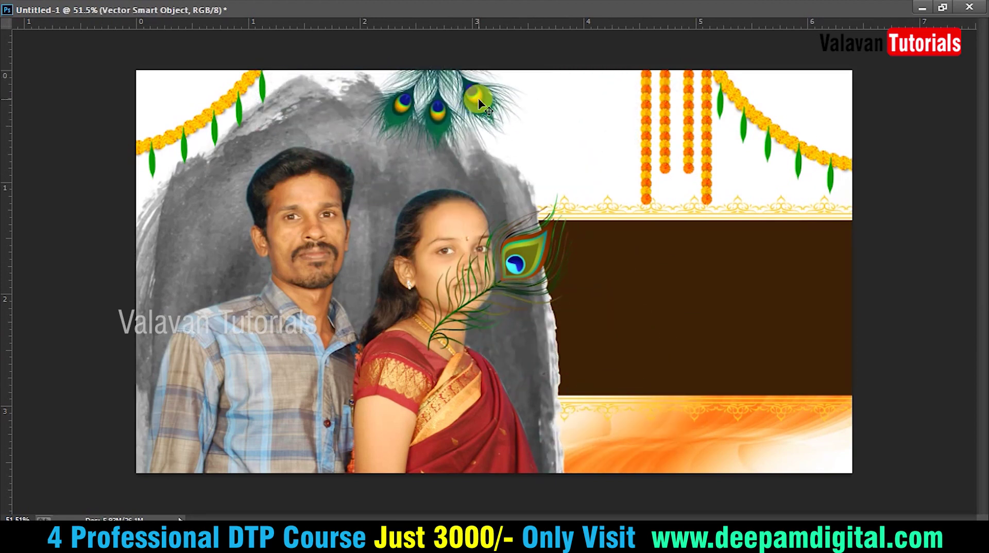
{"action": "key", "text": "Delete"}
{"action": "left_click", "coordinate": [538, 95]}
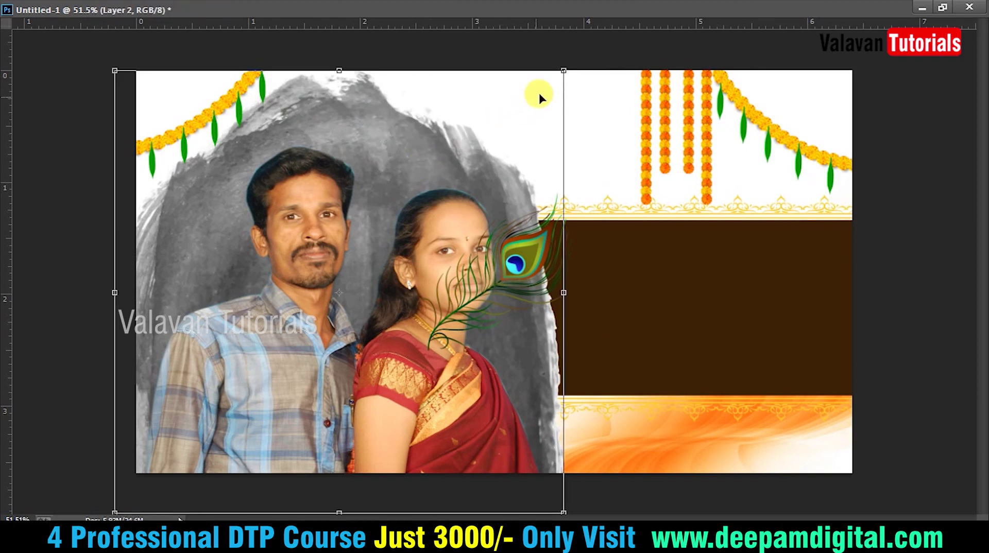
{"action": "left_click_drag", "start_coordinate": [563, 71], "coordinate": [541, 93]}
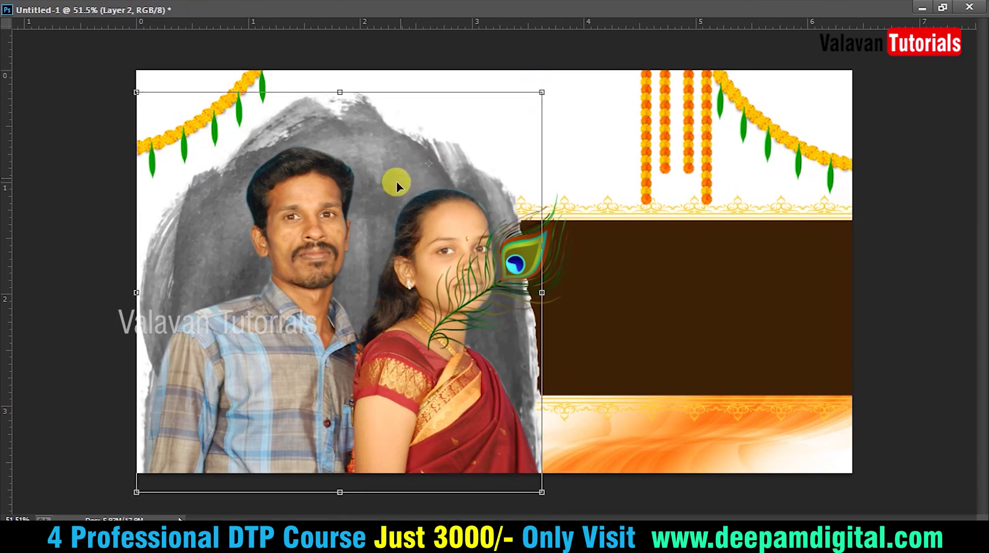
{"action": "left_click_drag", "start_coordinate": [397, 181], "coordinate": [388, 194]}
{"action": "key", "text": "Return"}
Shift the couple photo left and set a scaled-down peacock feather at the banner's upper right.
{"action": "left_click_drag", "start_coordinate": [433, 227], "coordinate": [409, 250]}
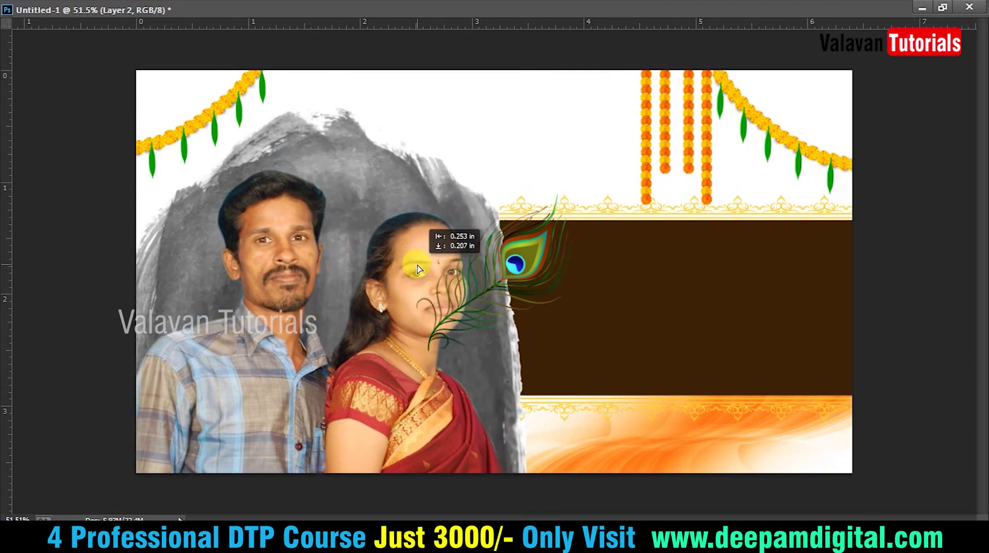
{"action": "left_click_drag", "start_coordinate": [533, 270], "coordinate": [630, 303]}
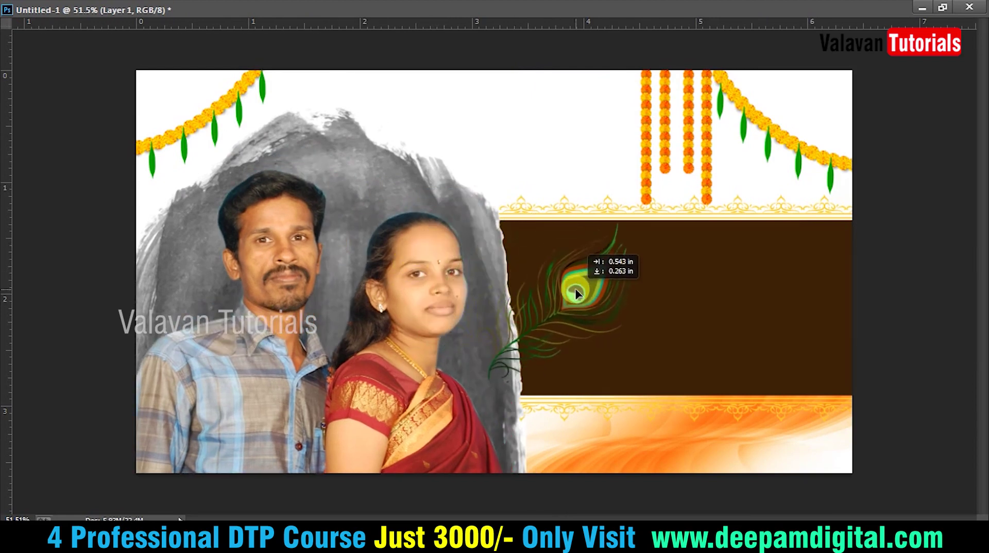
{"action": "scroll", "coordinate": [853, 419], "scroll_direction": "up", "scroll_amount": 5}
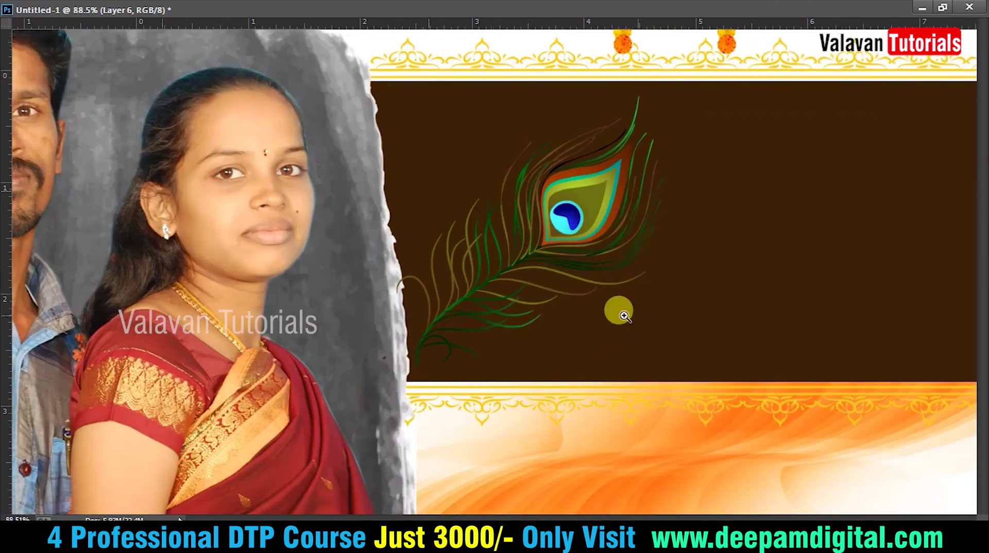
{"action": "left_click_drag", "start_coordinate": [688, 216], "coordinate": [853, 211]}
{"action": "key", "text": "ctrl+t"}
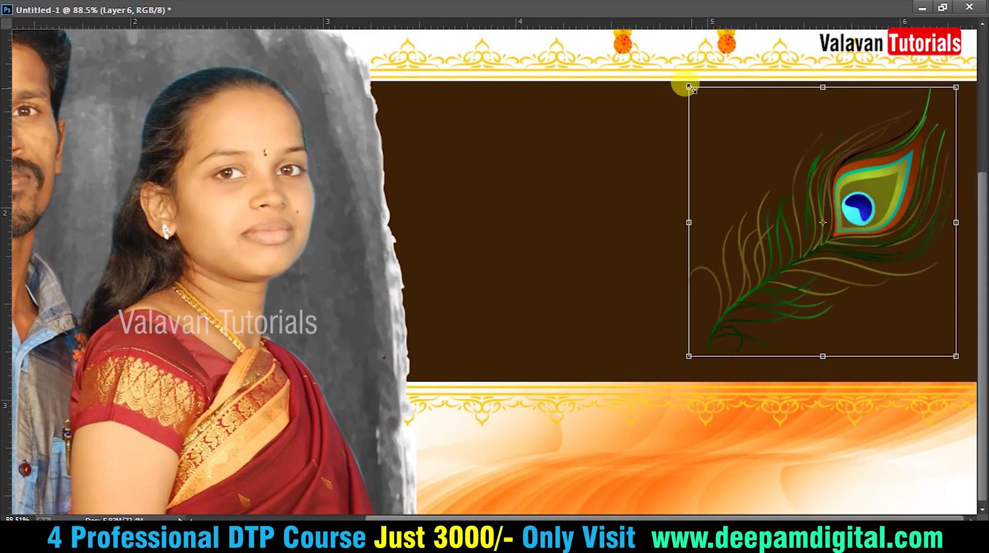
{"action": "left_click_drag", "start_coordinate": [689, 85], "coordinate": [729, 128]}
{"action": "left_click_drag", "start_coordinate": [853, 216], "coordinate": [853, 183]}
{"action": "key", "text": "Return"}
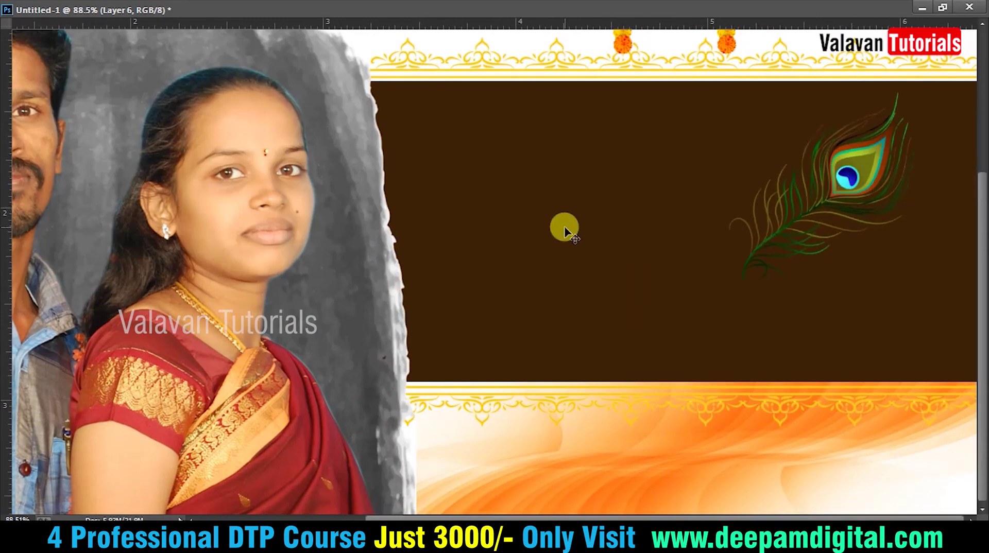
Type the name VALAVAN on the brown banner and scale it smaller.
{"action": "type", "text": "FDSA"}
{"action": "key", "text": "ctrl+t"}
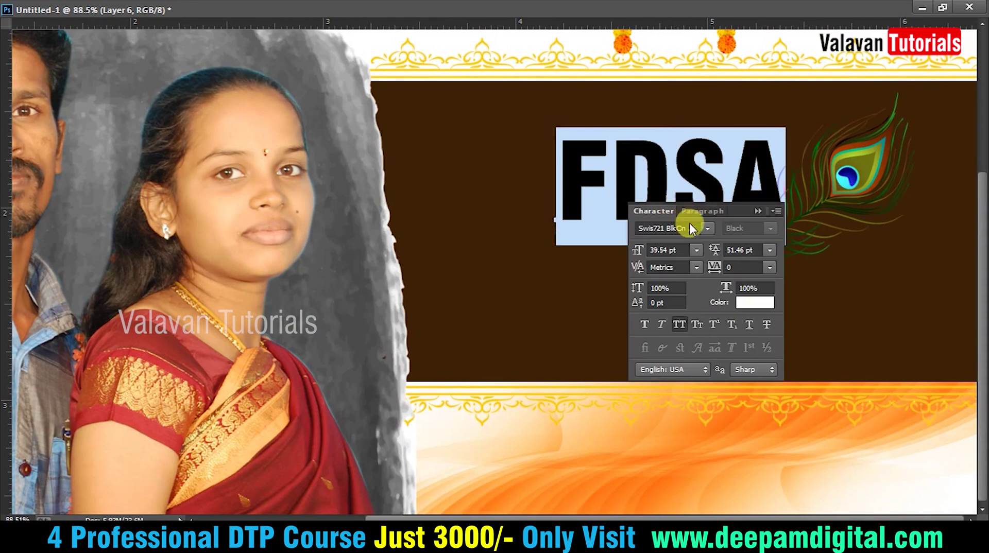
{"action": "type", "text": "VA"}
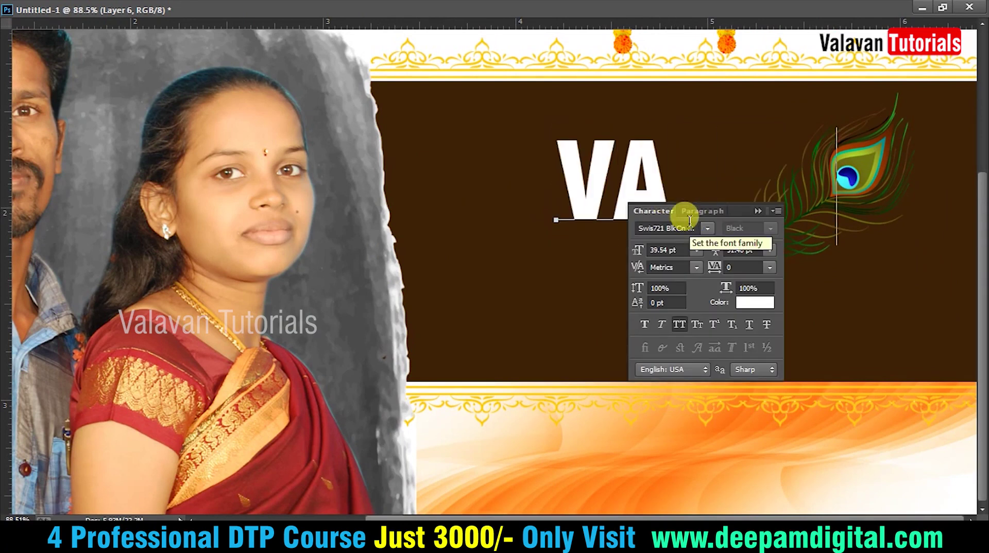
{"action": "type", "text": "LAVAN"}
{"action": "key", "text": "ctrl+Return"}
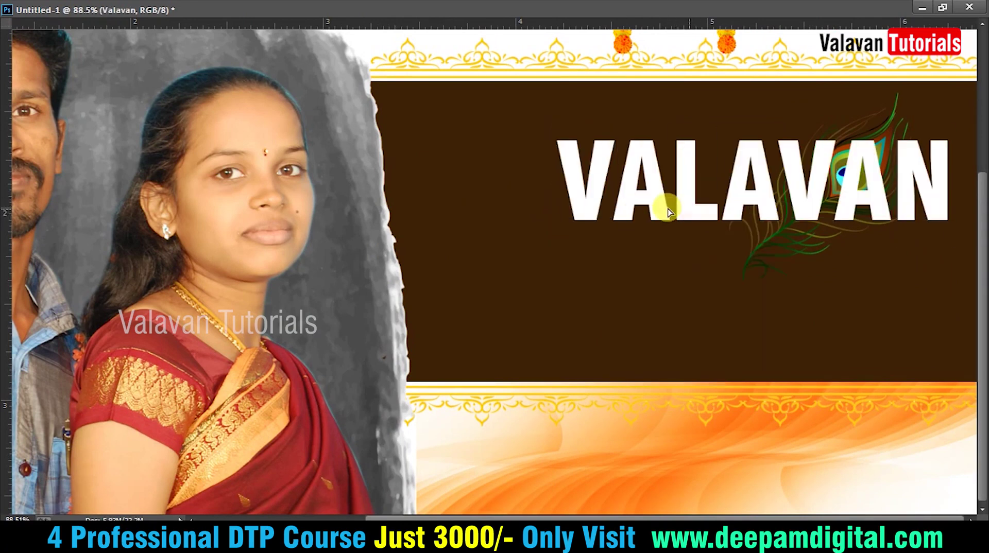
{"action": "key", "text": "ctrl+t"}
{"action": "left_click_drag", "start_coordinate": [811, 114], "coordinate": [675, 158]}
{"action": "key", "text": "Return"}
Restyle the name in Monotype Corsiva with All Caps turned off so it reads Valavan.
{"action": "double_click", "coordinate": [638, 195]}
{"action": "key", "text": "ctrl+t"}
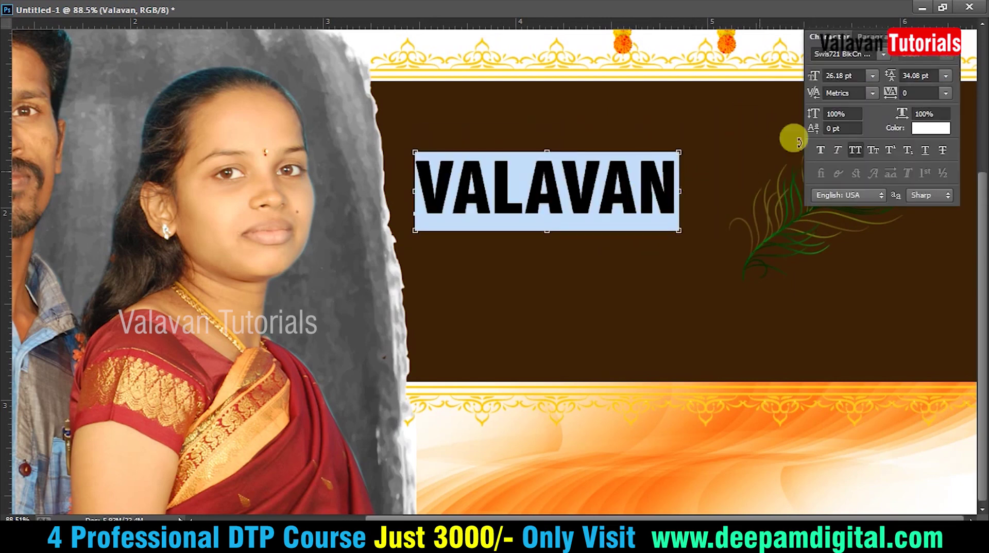
{"action": "key", "text": "Down"}
{"action": "key", "text": "Down"}
{"action": "key", "text": "Down"}
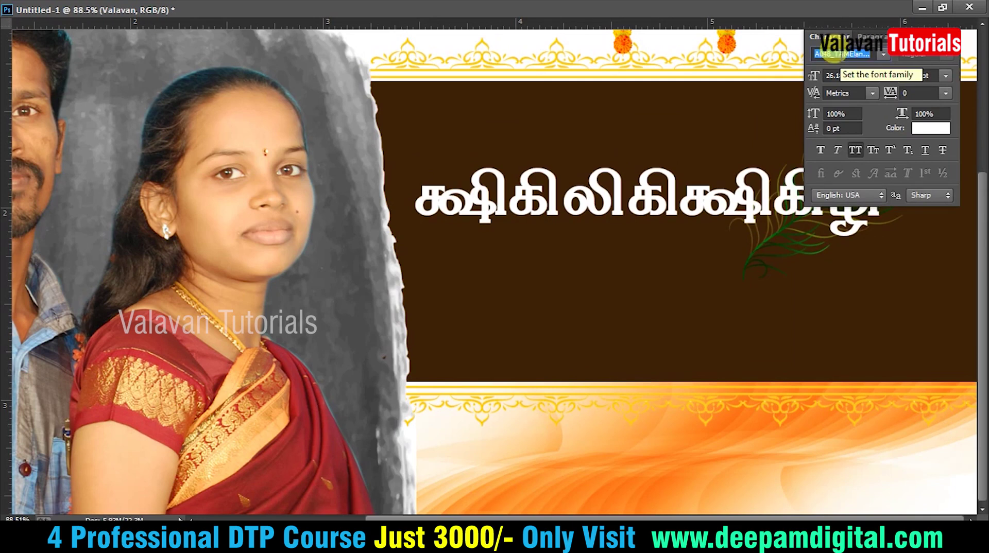
{"action": "key", "text": "Down"}
{"action": "key", "text": "Down"}
{"action": "key", "text": "Down"}
{"action": "key", "text": "Down"}
{"action": "key", "text": "Down"}
{"action": "key", "text": "Down"}
{"action": "key", "text": "Down"}
{"action": "key", "text": "Down"}
{"action": "key", "text": "Down"}
{"action": "key", "text": "Down"}
{"action": "key", "text": "Down"}
{"action": "key", "text": "Down"}
{"action": "key", "text": "Down"}
{"action": "key", "text": "Down"}
{"action": "key", "text": "Down"}
{"action": "key", "text": "Down"}
{"action": "key", "text": "Down"}
{"action": "key", "text": "Down"}
{"action": "key", "text": "Down"}
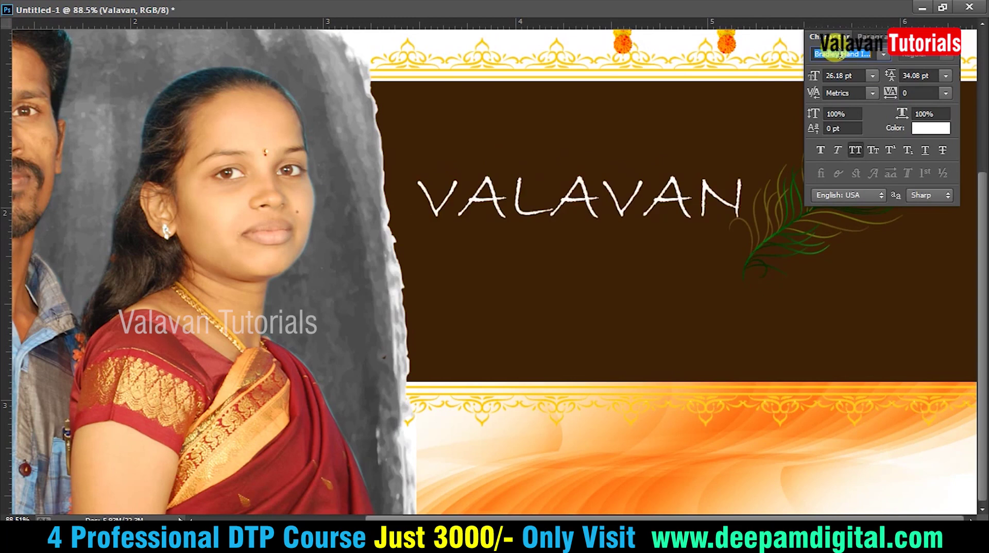
{"action": "key", "text": "Down"}
{"action": "key", "text": "Down"}
{"action": "key", "text": "Down"}
{"action": "key", "text": "Down"}
{"action": "key", "text": "Down"}
{"action": "key", "text": "Down"}
{"action": "key", "text": "Down"}
{"action": "key", "text": "Down"}
{"action": "key", "text": "Down"}
{"action": "key", "text": "Down"}
{"action": "key", "text": "Down"}
{"action": "key", "text": "Down"}
{"action": "key", "text": "Down"}
{"action": "key", "text": "Down"}
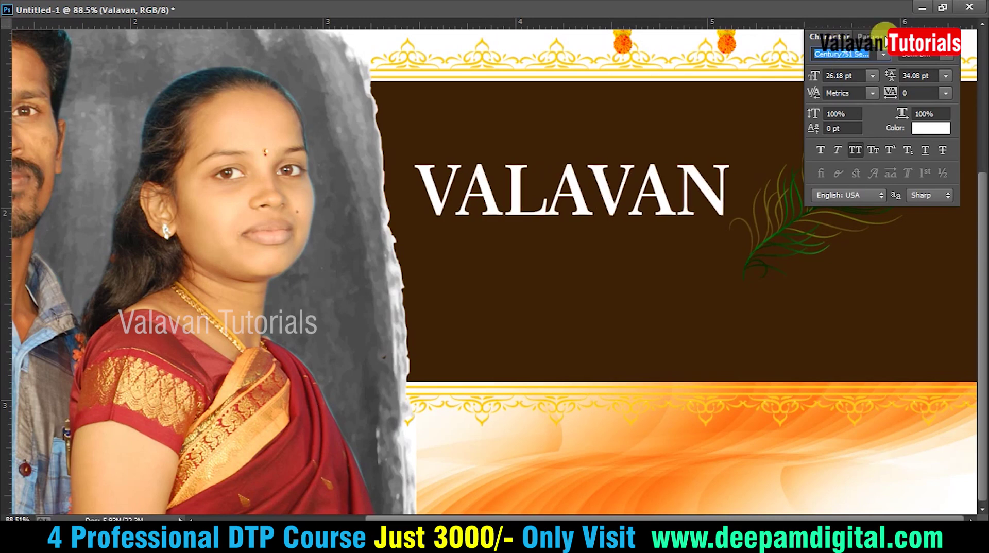
{"action": "left_click", "coordinate": [853, 150]}
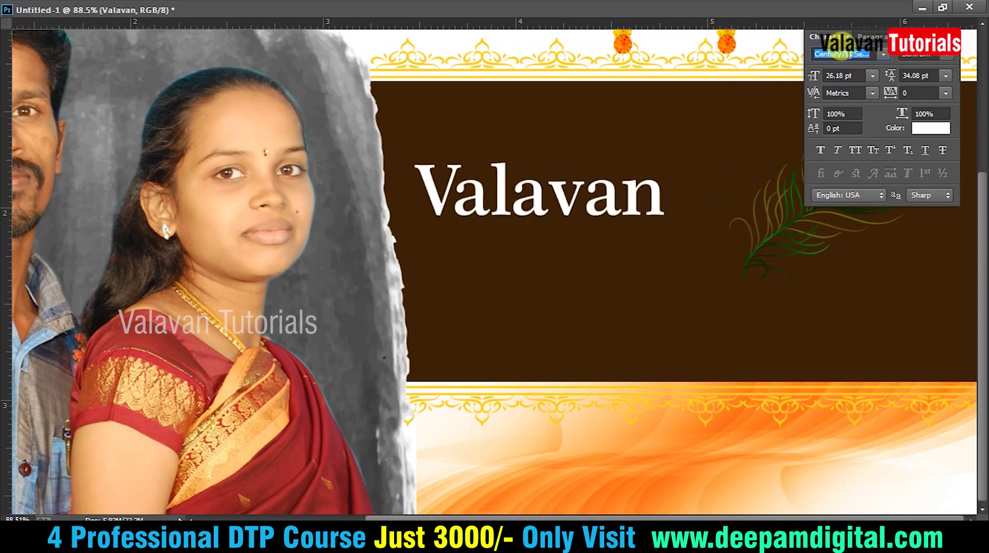
{"action": "key", "text": "Down"}
{"action": "key", "text": "Down"}
{"action": "key", "text": "Down"}
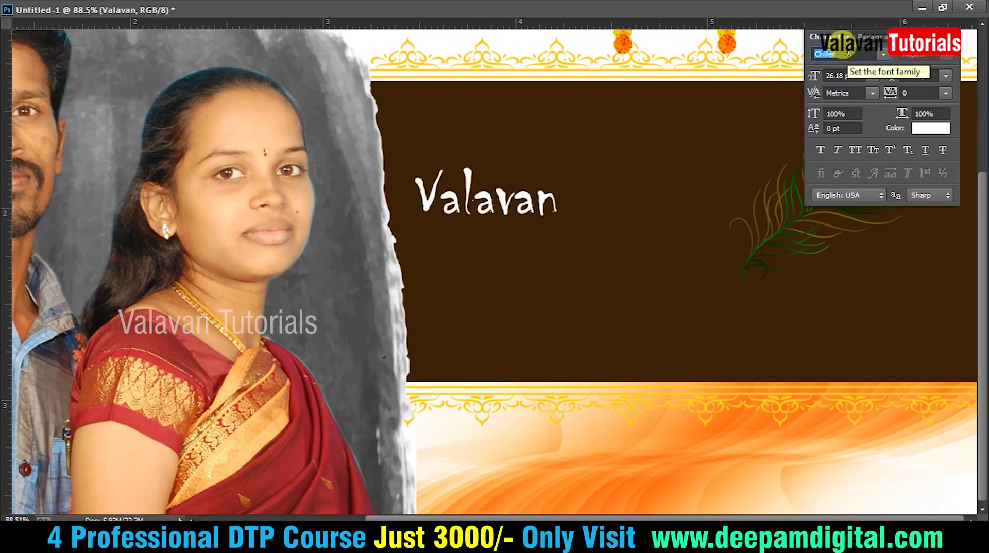
{"action": "key", "text": "Down"}
{"action": "key", "text": "Down"}
{"action": "key", "text": "Down"}
{"action": "key", "text": "Down"}
{"action": "key", "text": "Down"}
{"action": "key", "text": "Down"}
{"action": "key", "text": "Down"}
{"action": "key", "text": "Down"}
{"action": "key", "text": "Down"}
{"action": "key", "text": "Down"}
{"action": "key", "text": "Down"}
{"action": "key", "text": "Down"}
{"action": "key", "text": "Up"}
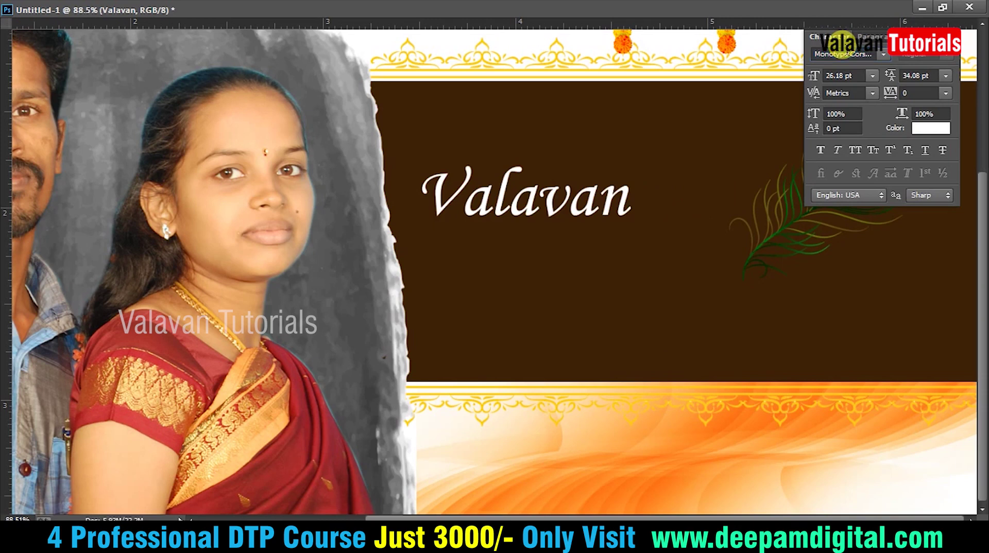
{"action": "left_click", "coordinate": [840, 42]}
{"action": "key", "text": "ctrl+t"}
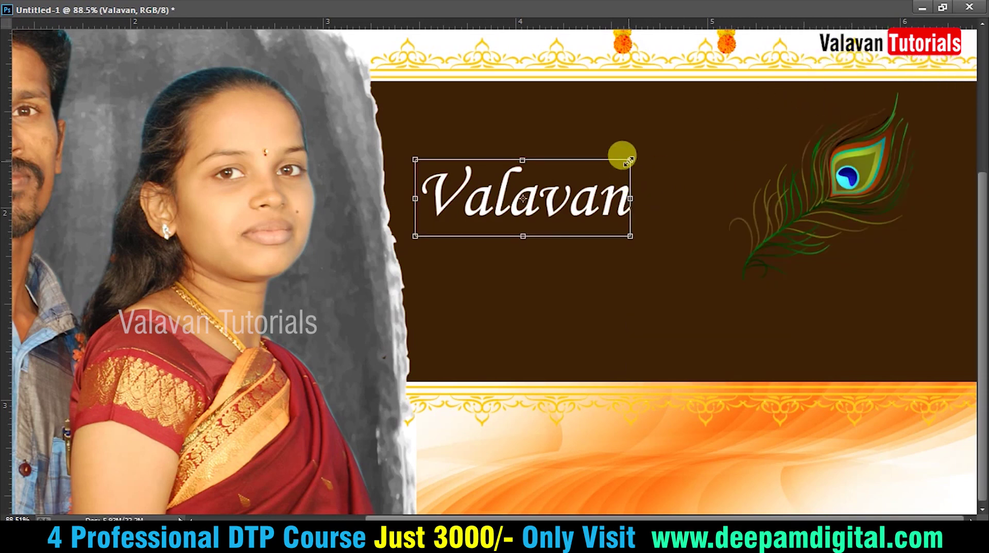
Resize the Valavan text, enlarging it and then scaling it back slightly.
{"action": "left_click_drag", "start_coordinate": [628, 161], "coordinate": [724, 128]}
{"action": "double_click", "coordinate": [693, 180]}
{"action": "key", "text": "ctrl+t"}
{"action": "mouse_move", "coordinate": [732, 203]}
{"action": "left_mouse_down"}
{"action": "mouse_move", "coordinate": [629, 146]}
{"action": "mouse_move", "coordinate": [662, 147]}
{"action": "left_mouse_up"}
{"action": "double_click", "coordinate": [628, 146]}
Set the Valavan text's line spacing to Auto.
{"action": "key", "text": "t"}
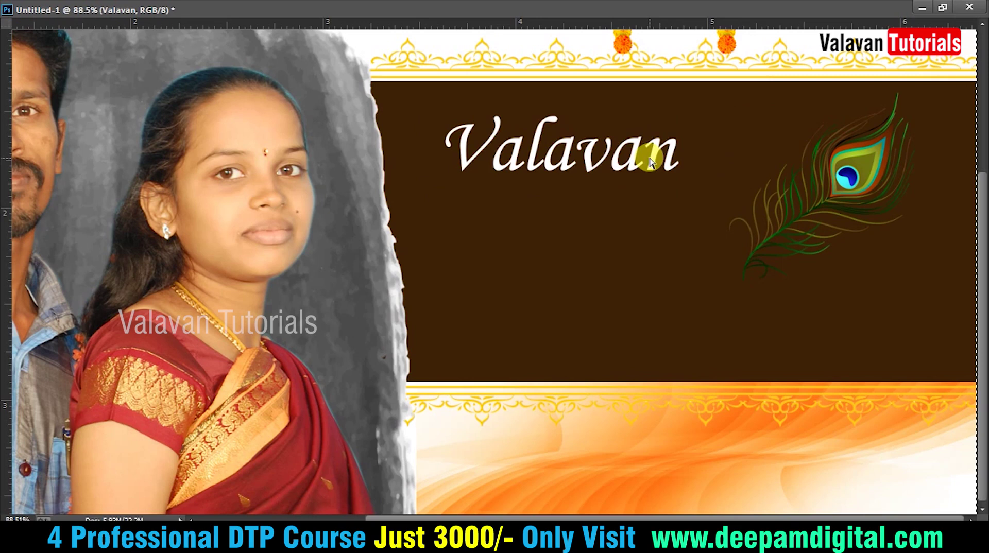
{"action": "left_click", "coordinate": [649, 158]}
{"action": "key", "text": "Return"}
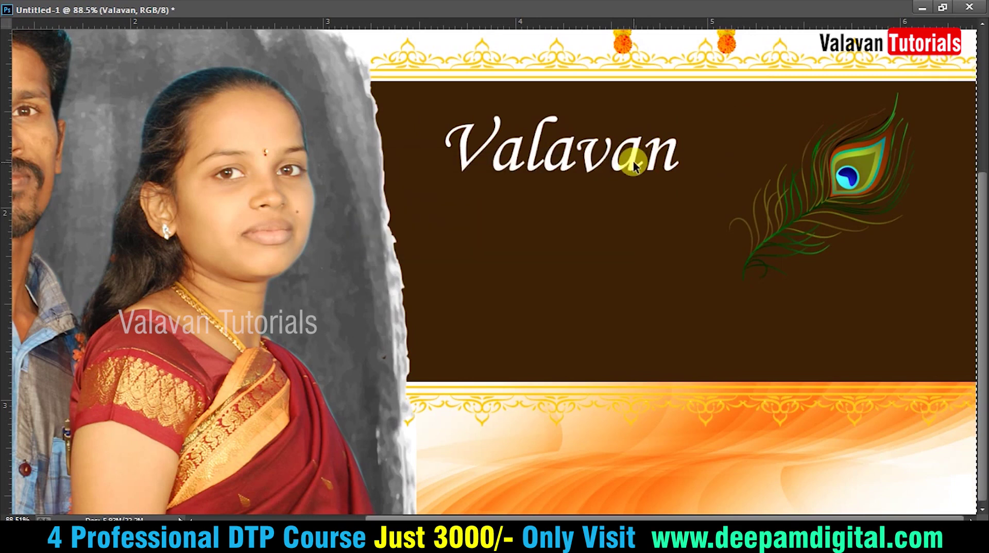
{"action": "double_click", "coordinate": [633, 160]}
{"action": "key", "text": "ctrl+t"}
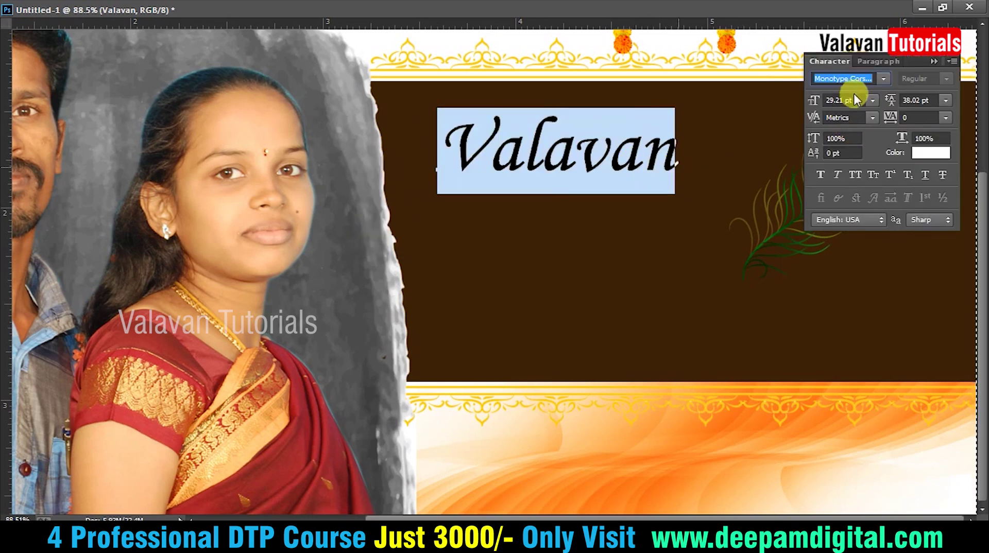
{"action": "left_click", "coordinate": [945, 99]}
{"action": "left_click", "coordinate": [945, 120]}
Add Saranya as a second line, tighten the line spacing, and nudge the names right.
{"action": "left_click", "coordinate": [600, 154]}
{"action": "double_click", "coordinate": [596, 154]}
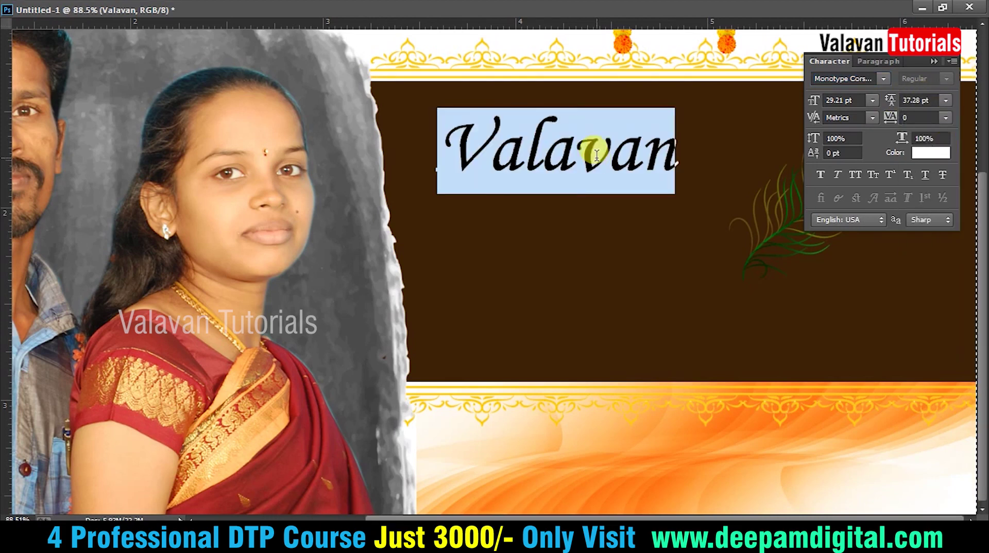
{"action": "key", "text": "Right"}
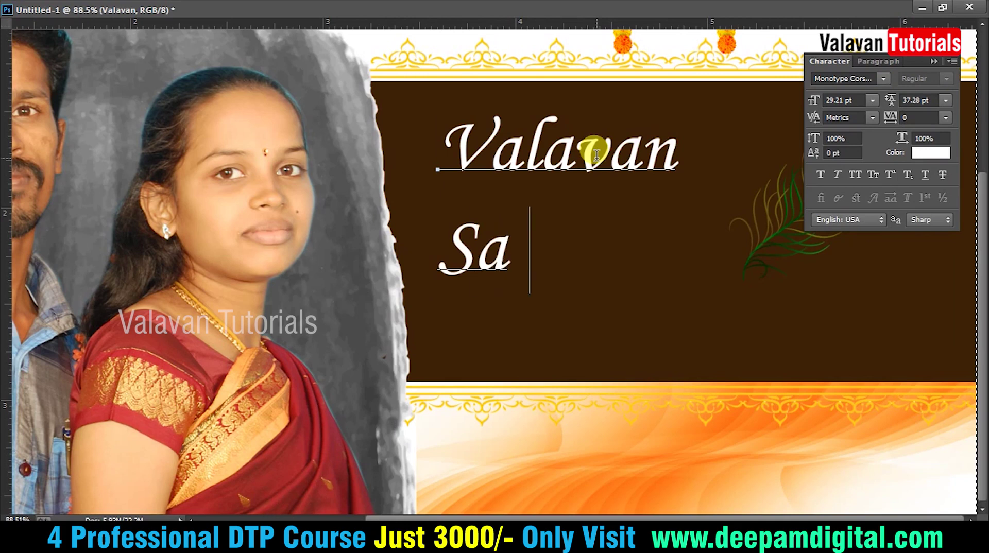
{"action": "type", "text": "ran"}
{"action": "key", "text": "ctrl+a"}
{"action": "key", "text": "alt+Up"}
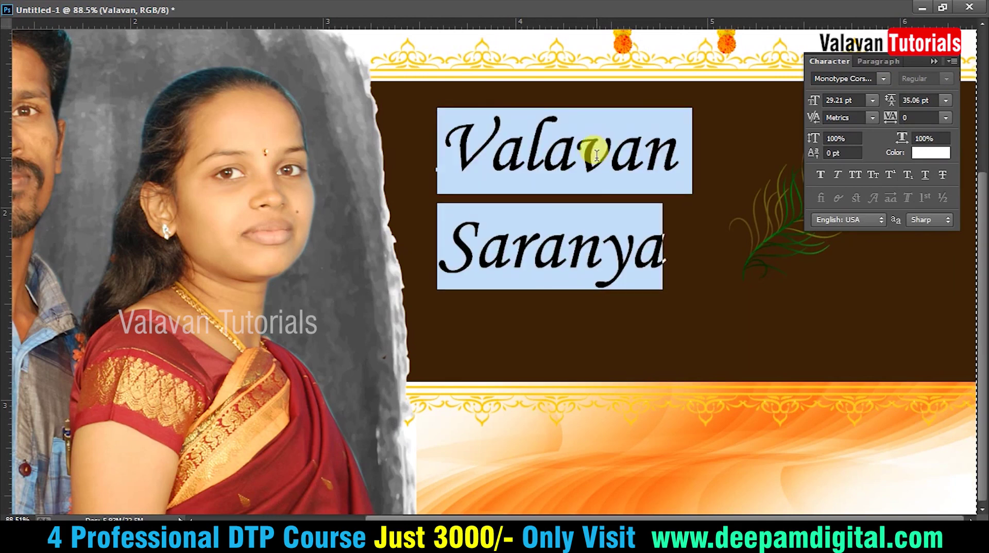
{"action": "key", "text": "alt+Up"}
{"action": "key", "text": "alt+Up"}
{"action": "key", "text": "alt+Up"}
{"action": "key", "text": "alt+Up"}
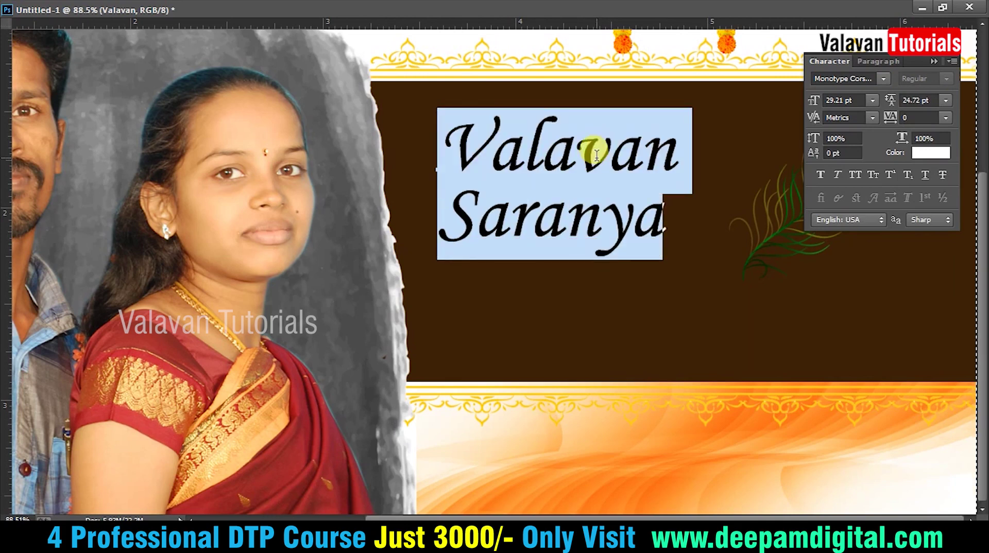
{"action": "key", "text": "ctrl+Return"}
{"action": "left_click", "coordinate": [616, 155]}
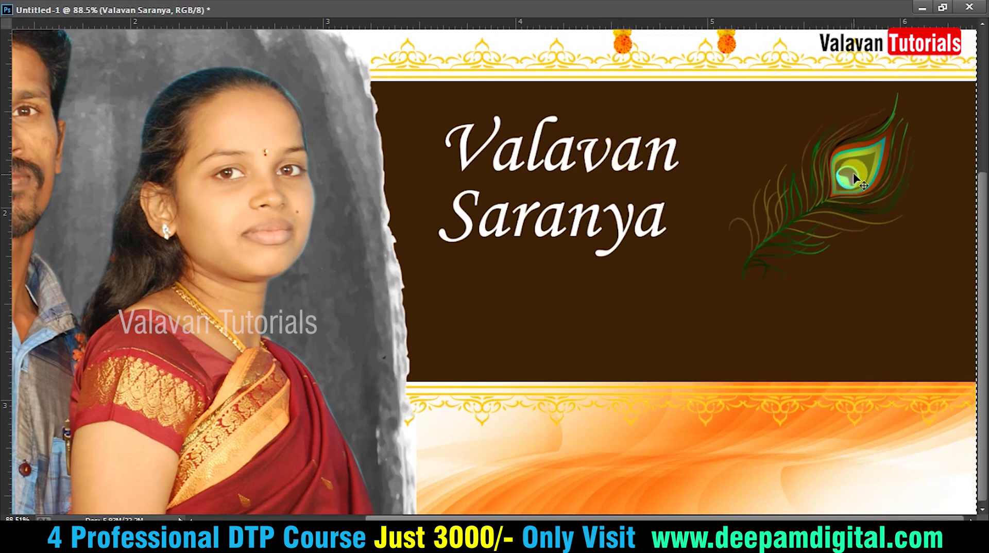
{"action": "left_click_drag", "start_coordinate": [847, 173], "coordinate": [865, 181]}
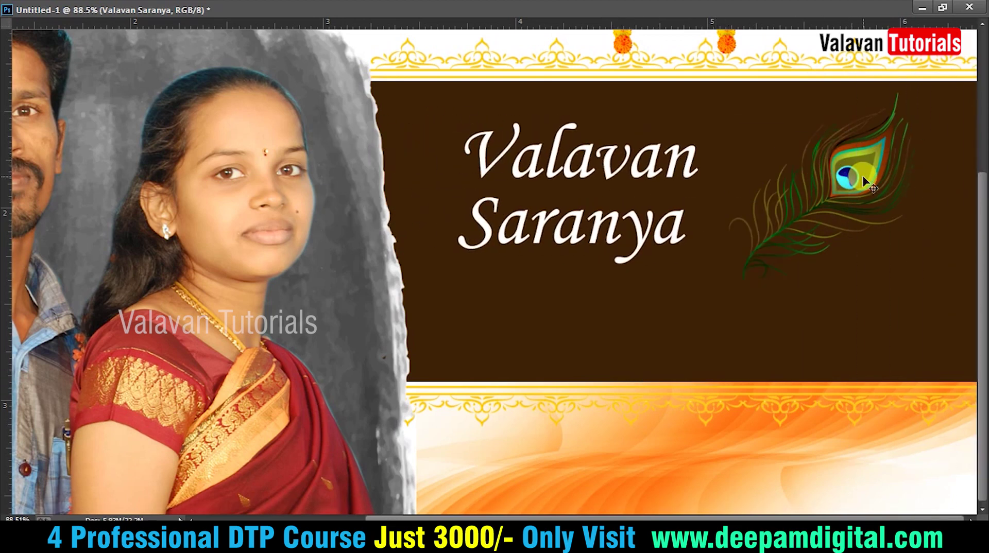
Move the names text up and scale it smaller.
{"action": "scroll", "coordinate": [865, 180], "scroll_direction": "down", "scroll_amount": 3}
{"action": "scroll", "coordinate": [755, 287], "scroll_direction": "up", "scroll_amount": 4}
{"action": "left_click_drag", "start_coordinate": [644, 153], "coordinate": [663, 116]}
{"action": "key", "text": "ctrl+t"}
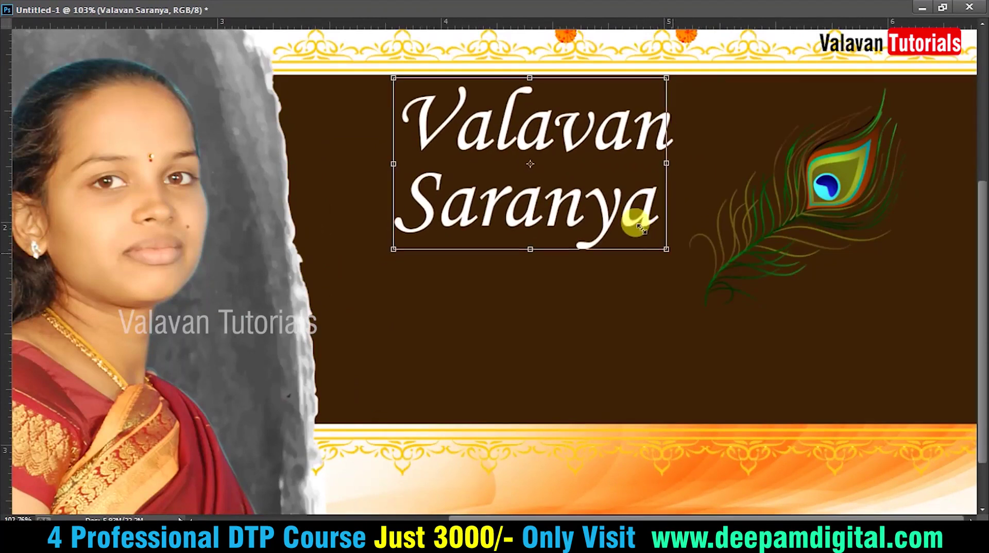
{"action": "left_click_drag", "start_coordinate": [639, 226], "coordinate": [562, 161]}
{"action": "key", "text": "Return"}
Shrink the peacock feather and place it beside the names.
{"action": "left_click_drag", "start_coordinate": [850, 160], "coordinate": [700, 116]}
{"action": "key", "text": "ctrl+t"}
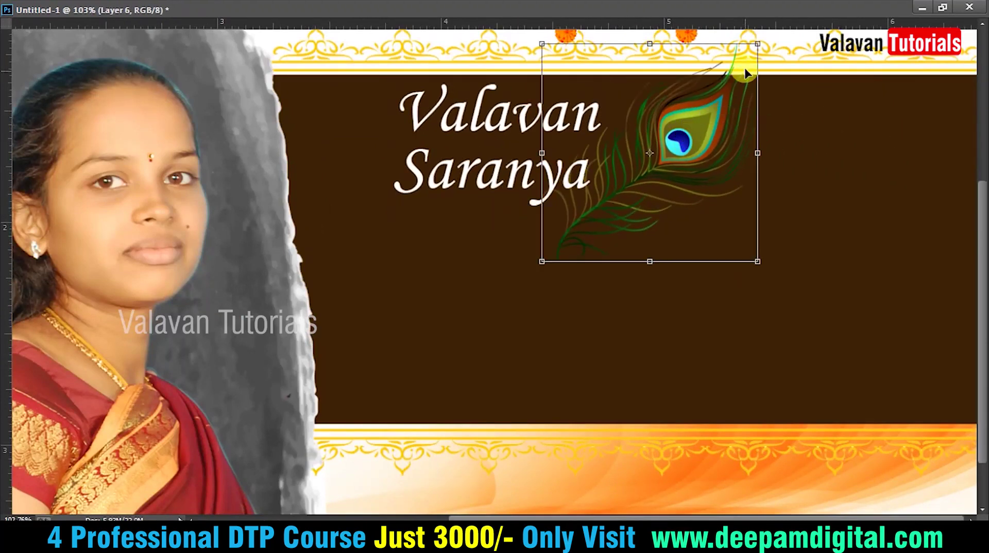
{"action": "left_click_drag", "start_coordinate": [746, 50], "coordinate": [707, 95]}
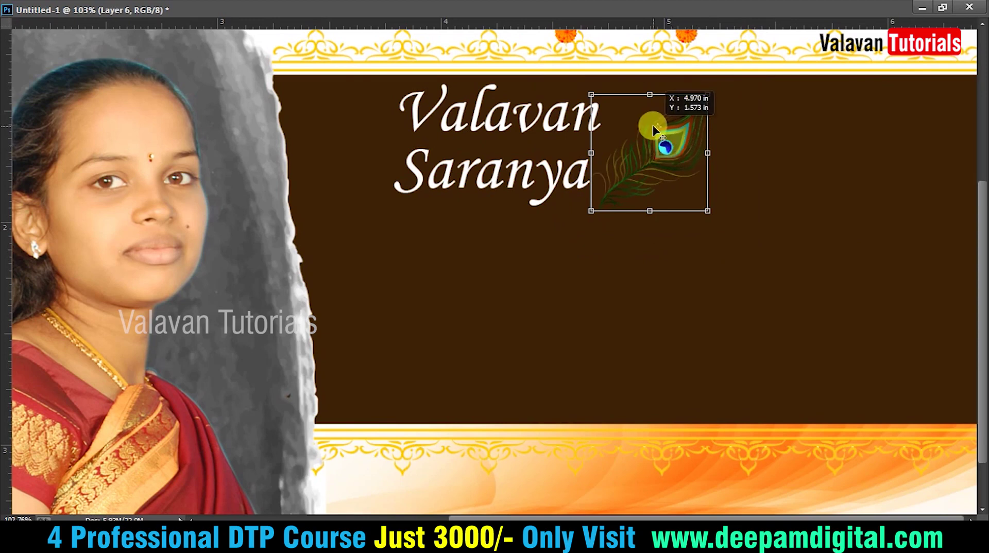
{"action": "key", "text": "Return"}
{"action": "left_click_drag", "start_coordinate": [655, 140], "coordinate": [631, 117]}
Zoom into the names area and fine-tune the feather and names positions.
{"action": "key", "text": "z"}
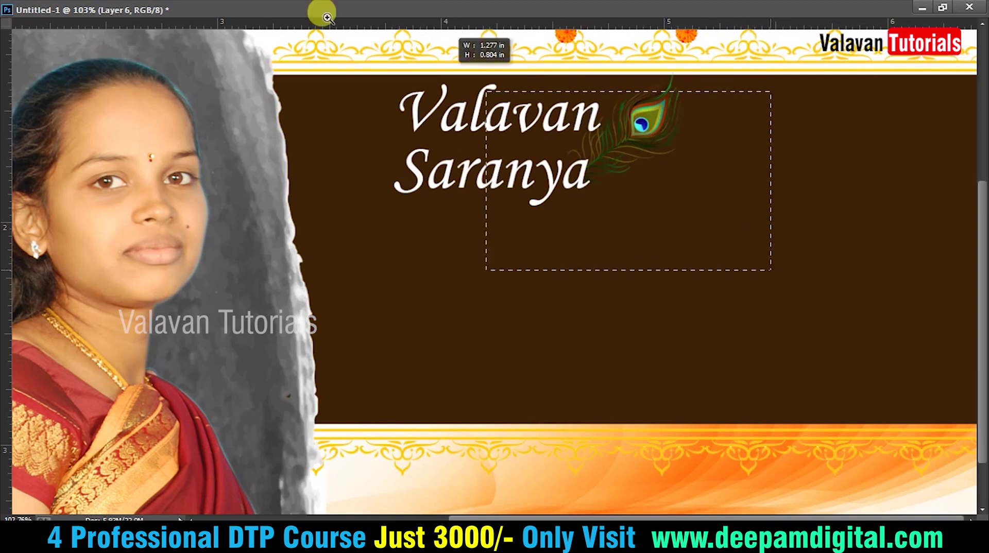
{"action": "left_click_drag", "start_coordinate": [486, 93], "coordinate": [592, 206]}
{"action": "left_click_drag", "start_coordinate": [663, 292], "coordinate": [655, 301]}
{"action": "left_click_drag", "start_coordinate": [604, 278], "coordinate": [604, 288]}
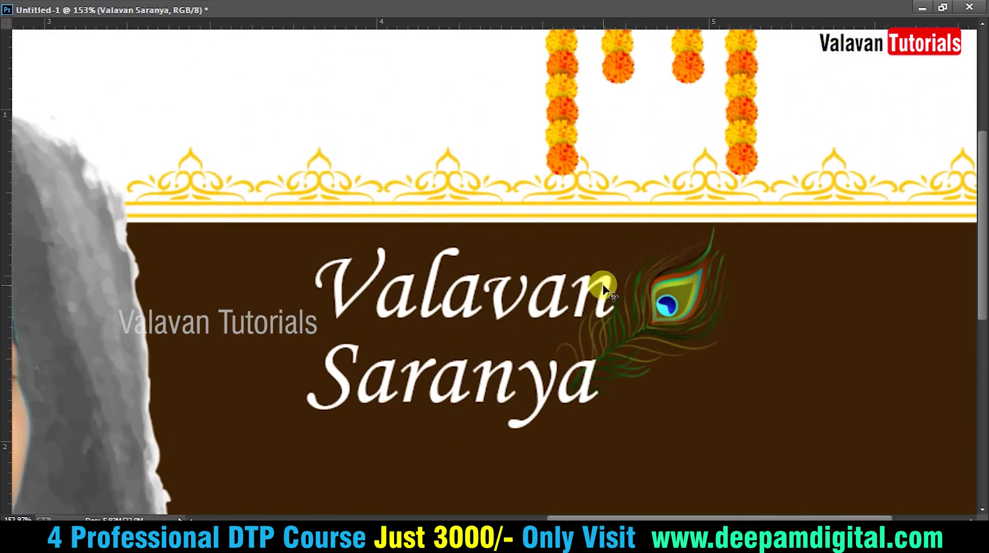
Start a smaller 'Date :' text line below the names.
{"action": "scroll", "coordinate": [561, 379], "scroll_direction": "down", "scroll_amount": 2}
{"action": "scroll", "coordinate": [463, 360], "scroll_direction": "down", "scroll_amount": 3}
{"action": "key", "text": "t"}
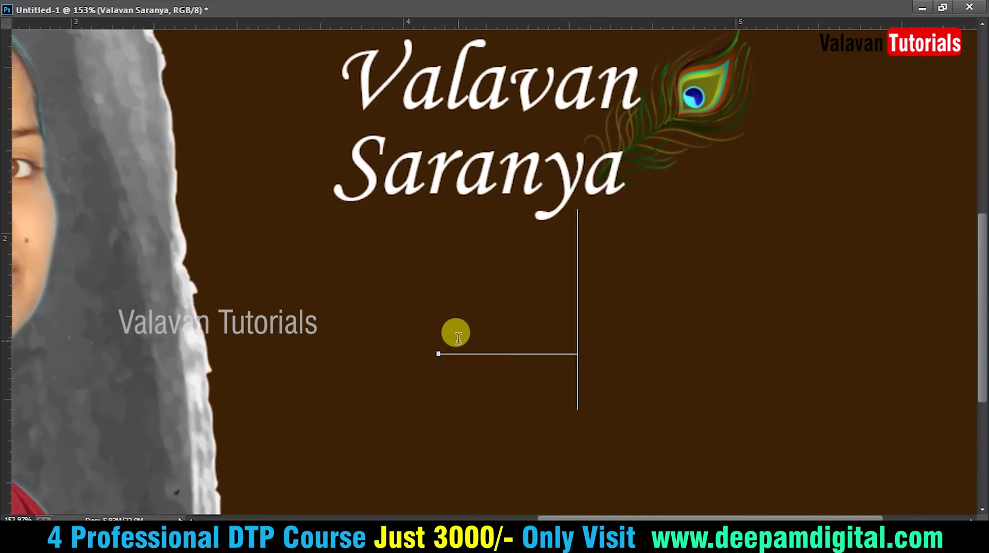
{"action": "left_click", "coordinate": [438, 353]}
{"action": "type", "text": "Date :"}
{"action": "key", "text": "ctrl+a"}
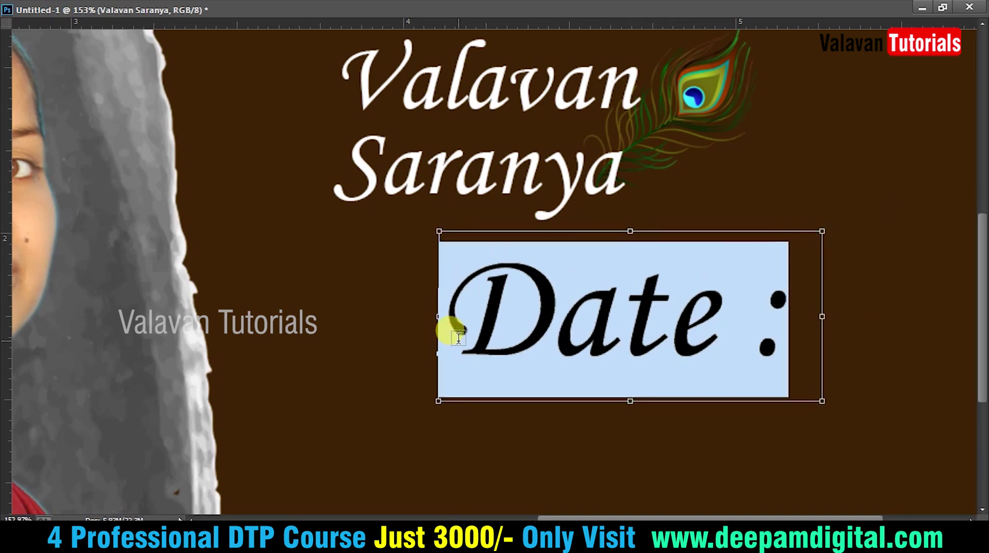
{"action": "key", "text": "ctrl+shift+comma"}
{"action": "key", "text": "ctrl+shift+comma"}
{"action": "key", "text": "ctrl+shift+comma"}
{"action": "key", "text": "ctrl+shift+comma"}
{"action": "key", "text": "ctrl+shift+comma"}
{"action": "key", "text": "ctrl+shift+comma"}
{"action": "key", "text": "End"}
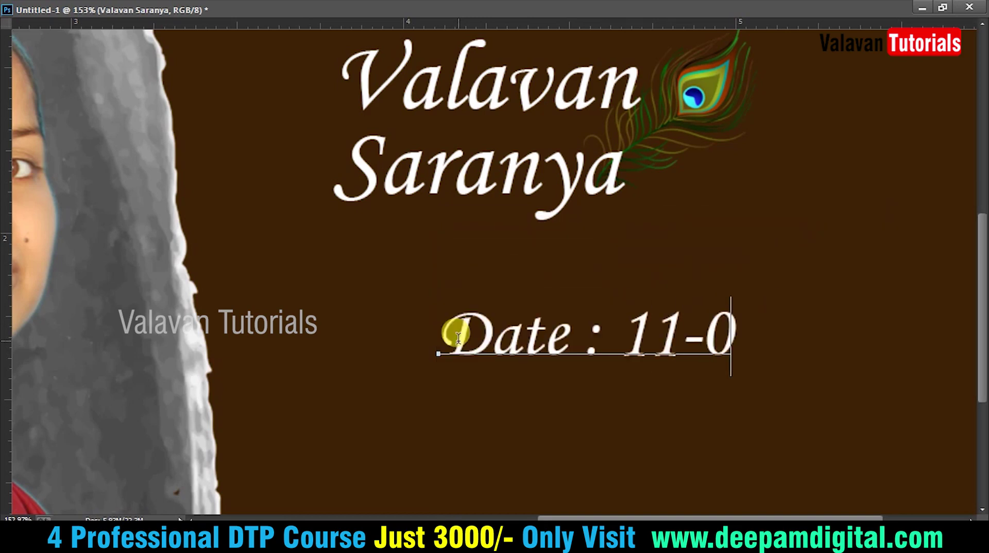
Complete the date 11-09-2014, move it under the names and shrink it further.
{"action": "type", "text": "9-2014"}
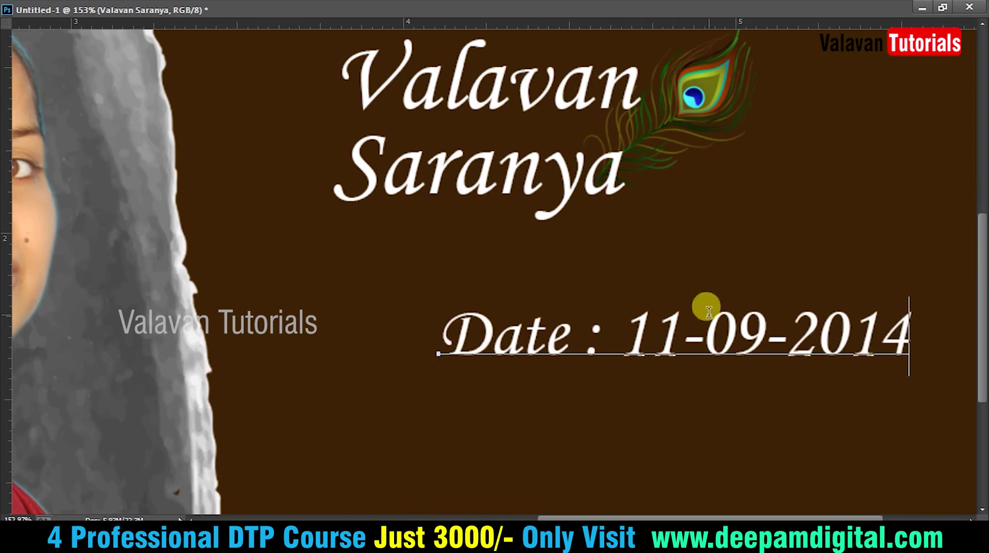
{"action": "key", "text": "Left"}
{"action": "key", "text": "Left"}
{"action": "key", "text": "Left"}
{"action": "key", "text": "shift+Left"}
{"action": "key", "text": "shift+Left"}
{"action": "key", "text": "shift+Left"}
{"action": "key", "text": "shift+Left"}
{"action": "left_click_drag", "start_coordinate": [655, 463], "coordinate": [561, 371]}
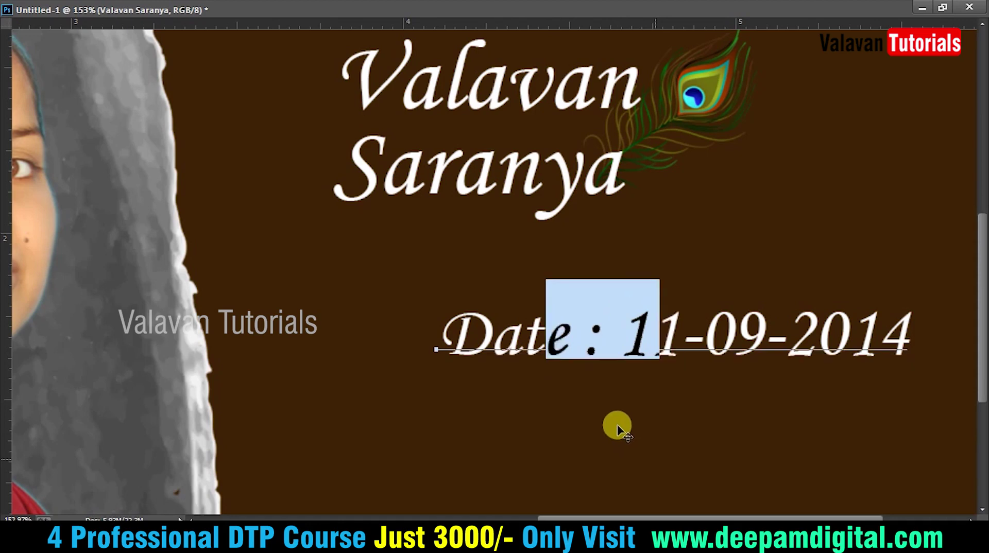
{"action": "key", "text": "ctrl+a"}
{"action": "key", "text": "ctrl+shift+comma"}
{"action": "key", "text": "ctrl+shift+comma"}
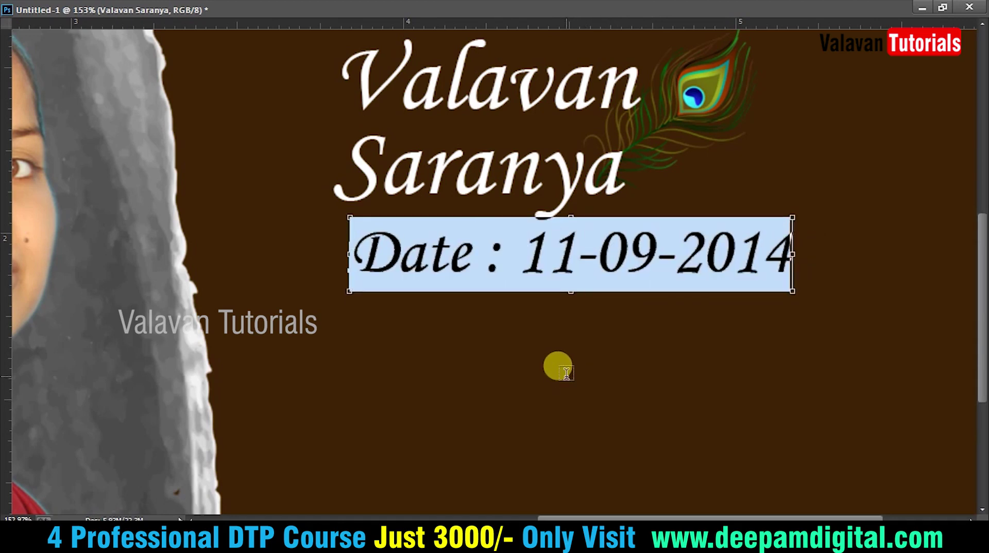
{"action": "key", "text": "ctrl+shift+comma"}
{"action": "key", "text": "ctrl+shift+comma"}
{"action": "key", "text": "ctrl+Return"}
{"action": "key", "text": "ctrl+0"}
Colour the date line orange by sampling the border, zoomed in on the banner.
{"action": "key", "text": "z"}
{"action": "left_click_drag", "start_coordinate": [353, 124], "coordinate": [452, 280]}
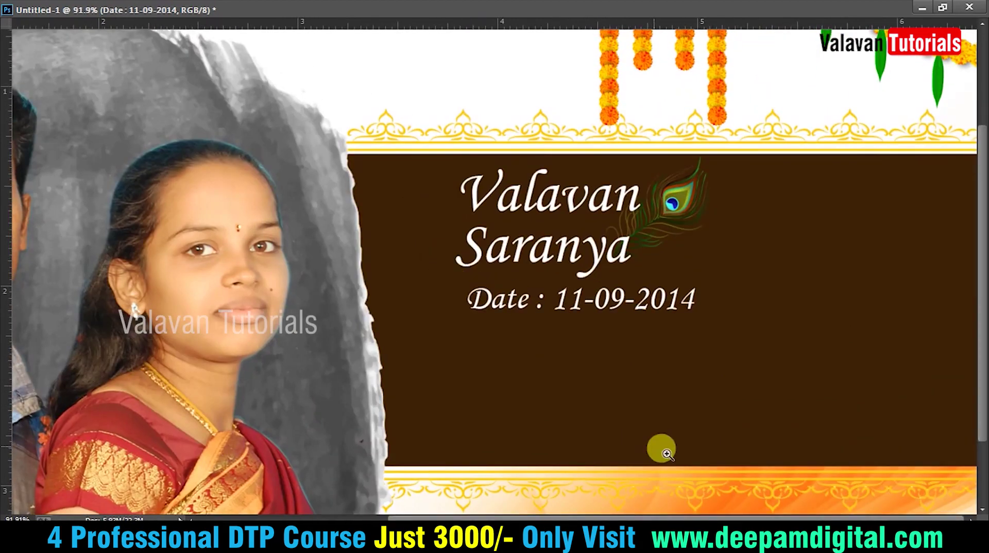
{"action": "left_click", "coordinate": [718, 471]}
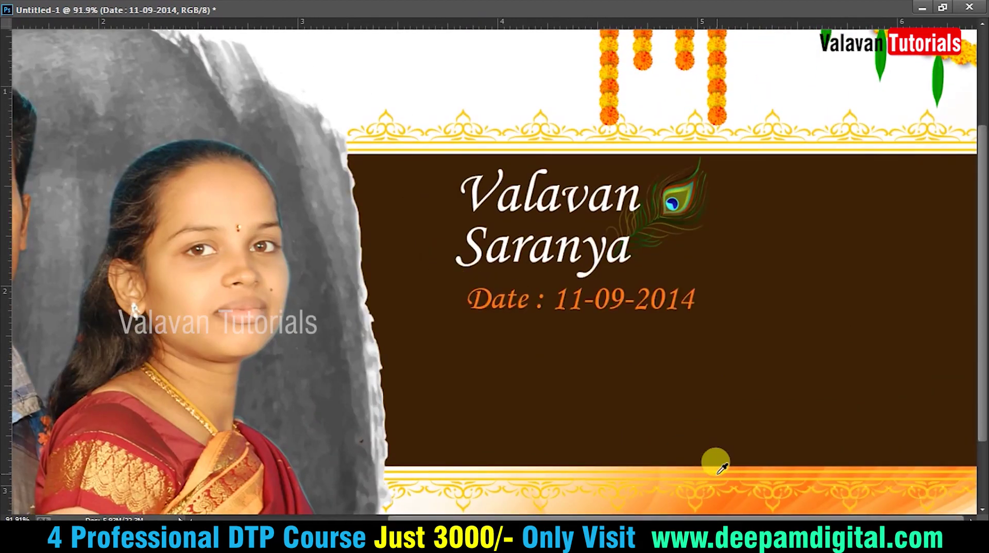
{"action": "left_click_drag", "start_coordinate": [740, 371], "coordinate": [412, 126]}
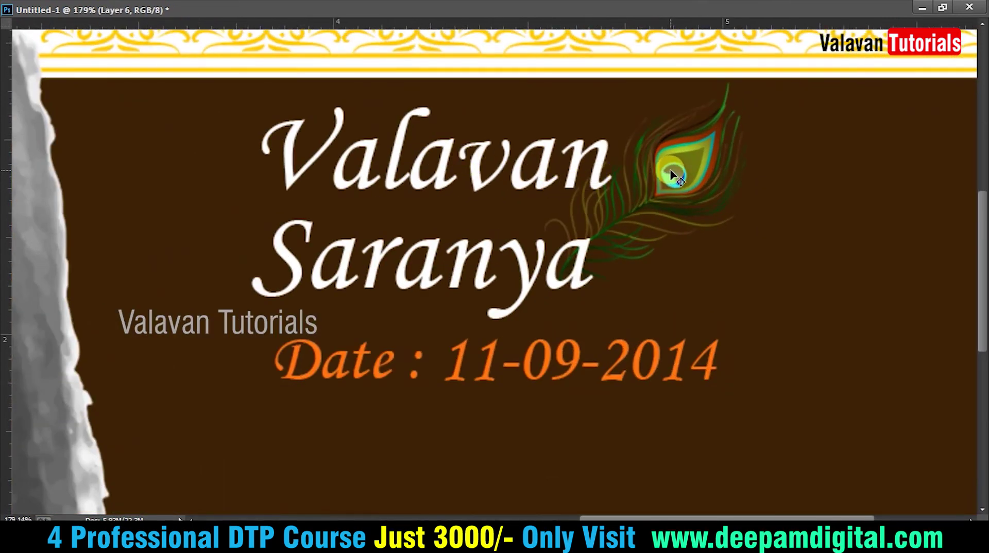
Nudge the grey brush backdrop slightly and apply an automatic colour correction.
{"action": "key", "text": "ctrl+0"}
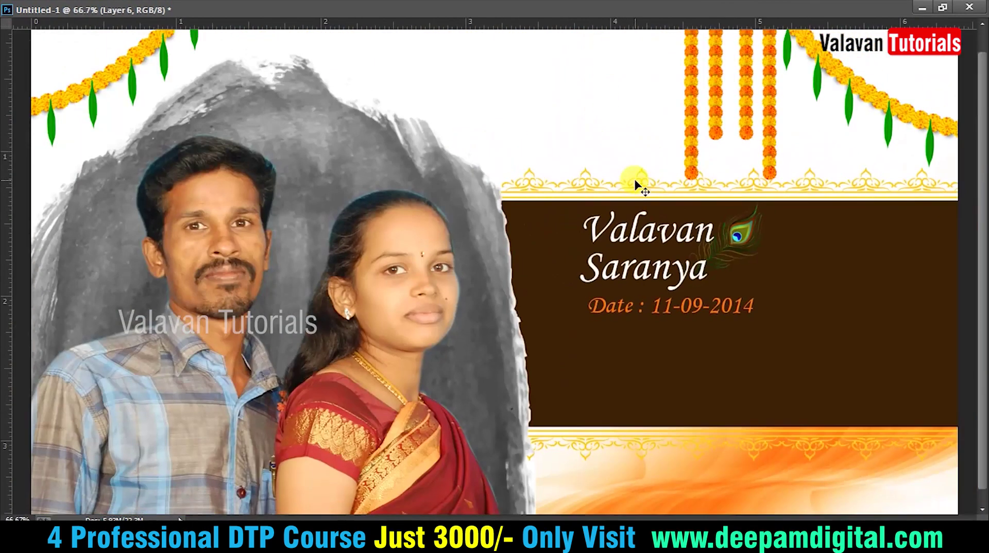
{"action": "left_click_drag", "start_coordinate": [383, 161], "coordinate": [386, 164]}
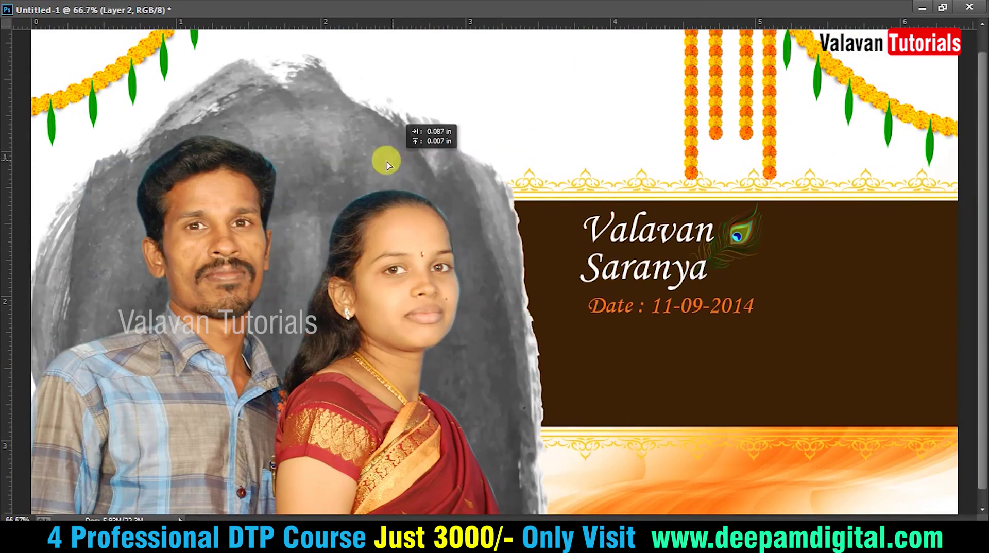
{"action": "key", "text": "ctrl+t"}
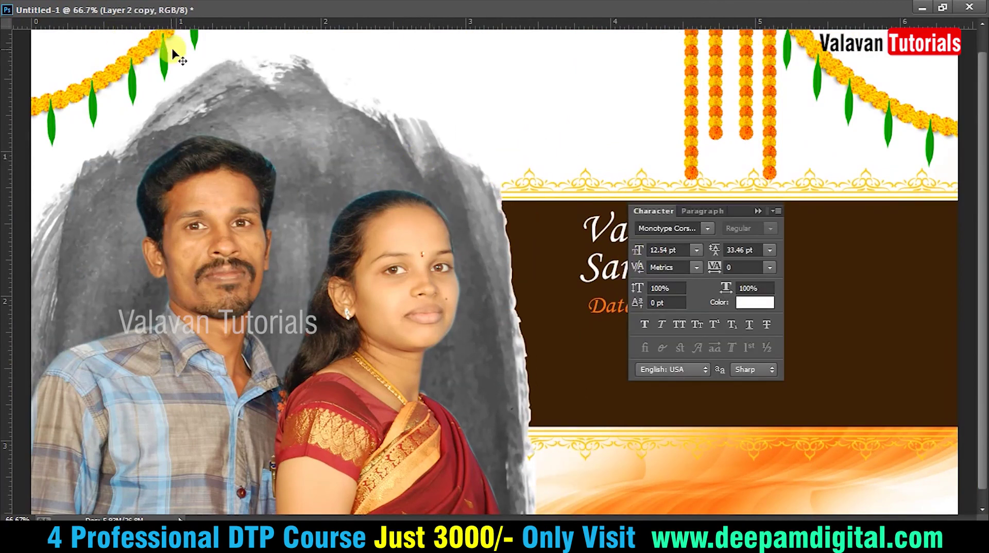
{"action": "key", "text": "ctrl+t"}
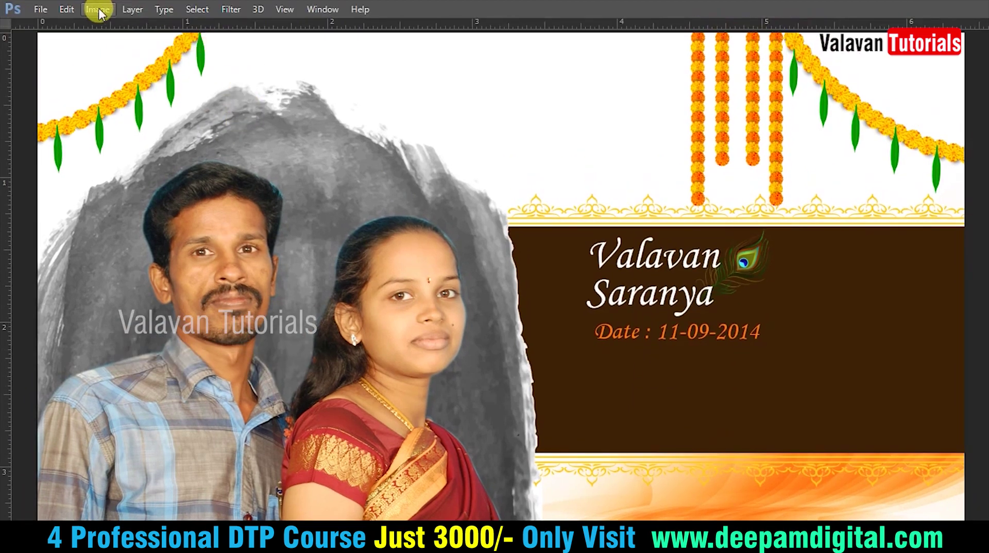
{"action": "left_click", "coordinate": [98, 9]}
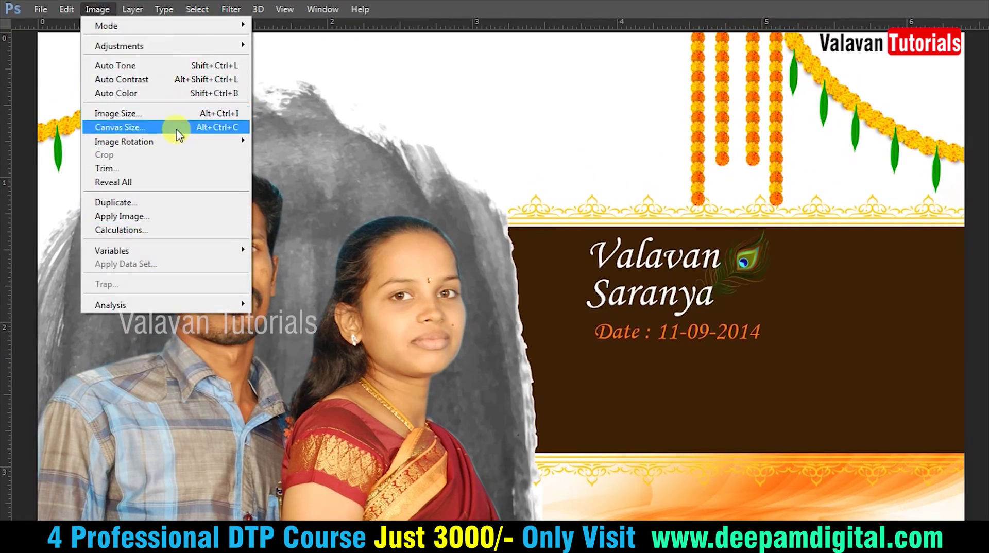
{"action": "left_click", "coordinate": [175, 99]}
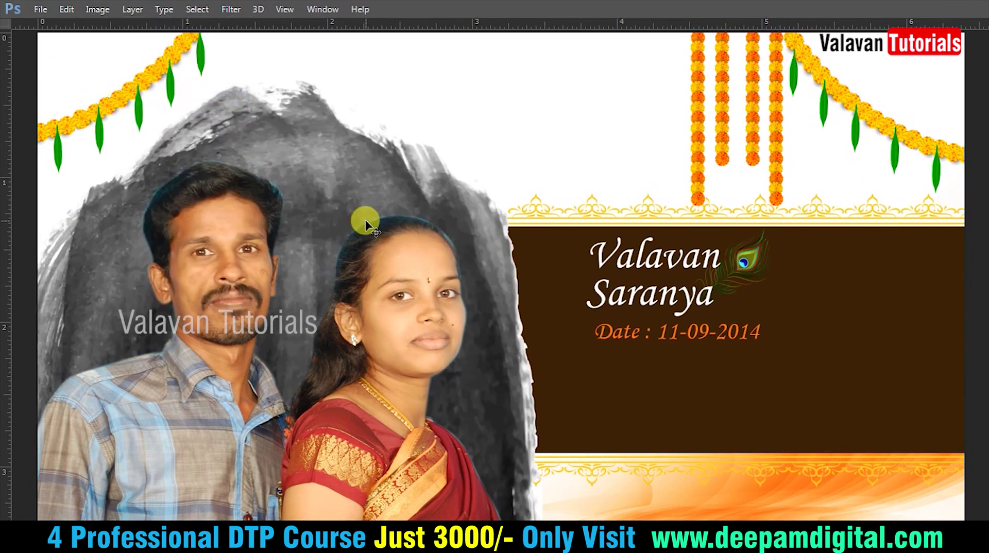
{"action": "key", "text": "Tab"}
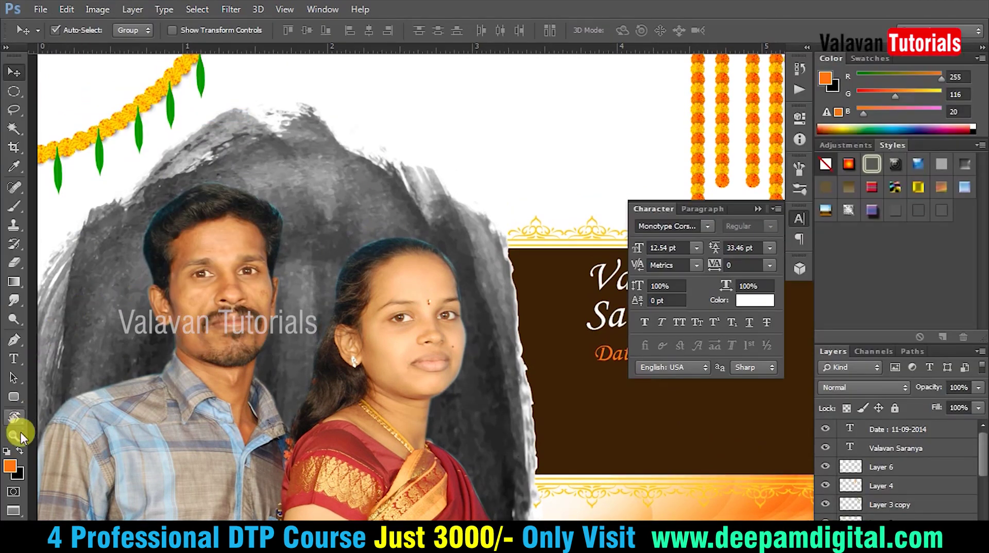
Fill the brush backdrop with foreground orange in Color blend mode, then bring up Hue/Saturation.
{"action": "key", "text": "alt+shift+BackSpace"}
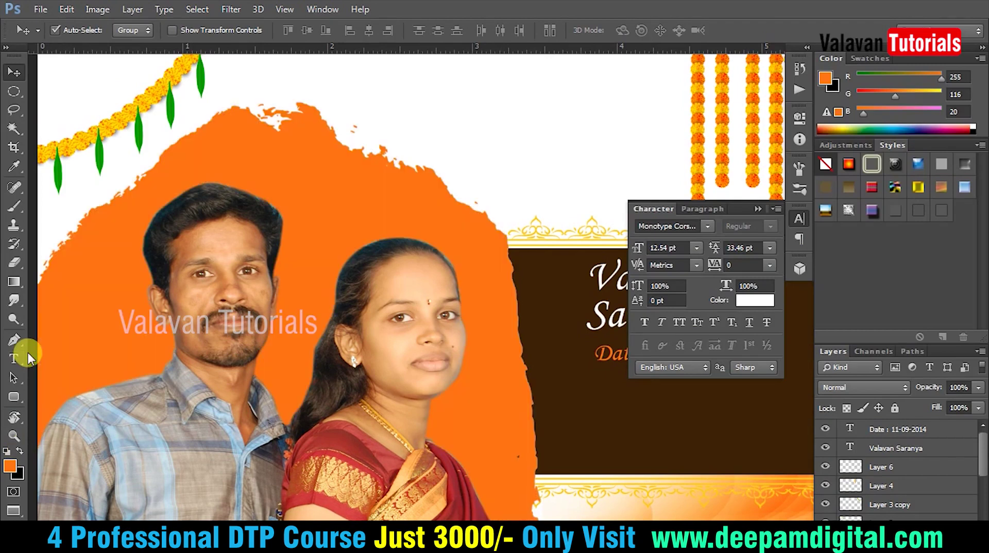
{"action": "key", "text": "alt+shift+c"}
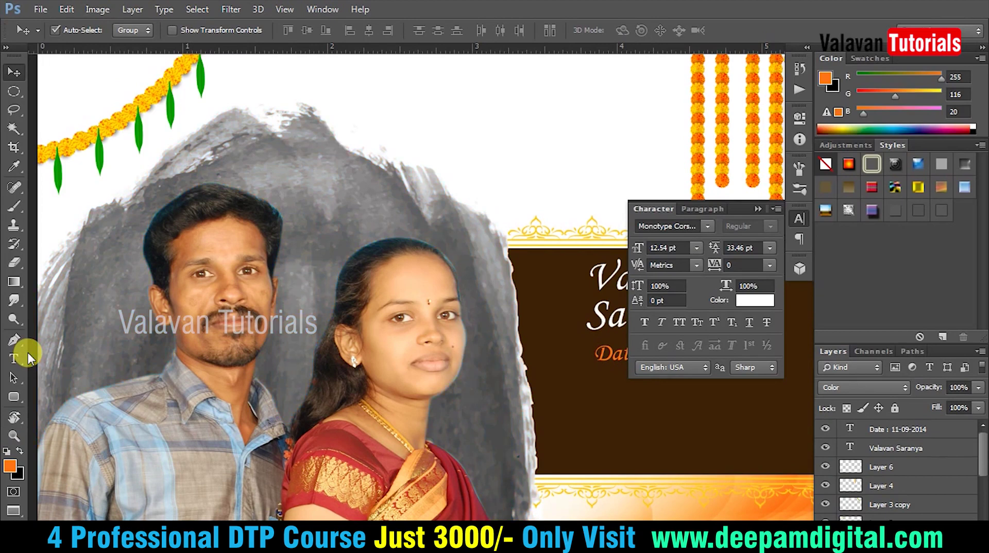
{"action": "key", "text": "ctrl+u"}
Shift the orange backdrop's hue slightly and apply the adjustment.
{"action": "left_click_drag", "start_coordinate": [304, 116], "coordinate": [705, 115]}
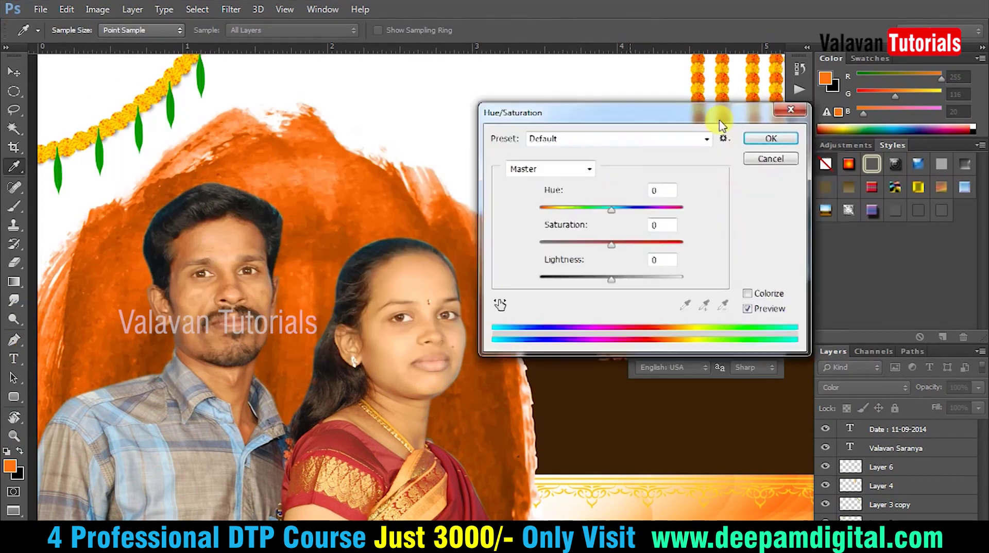
{"action": "left_click", "coordinate": [676, 213]}
{"action": "mouse_move", "coordinate": [696, 222]}
{"action": "left_mouse_down"}
{"action": "mouse_move", "coordinate": [721, 218]}
{"action": "mouse_move", "coordinate": [580, 221]}
{"action": "mouse_move", "coordinate": [665, 223]}
{"action": "left_mouse_up"}
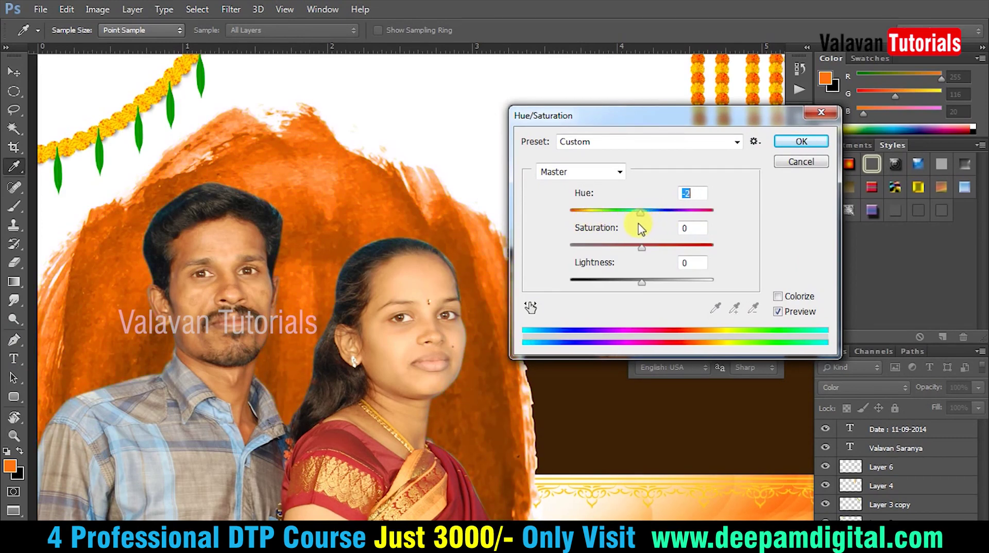
{"action": "key", "text": "Return"}
Switch to full-screen mode and fit the whole card on screen.
{"action": "key", "text": "f"}
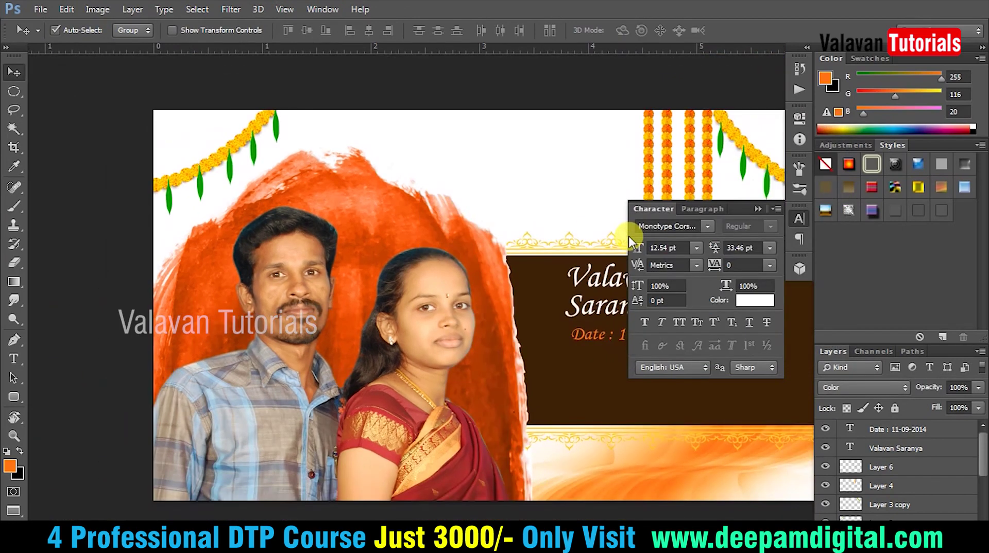
{"action": "key", "text": "f"}
{"action": "key", "text": "ctrl+minus"}
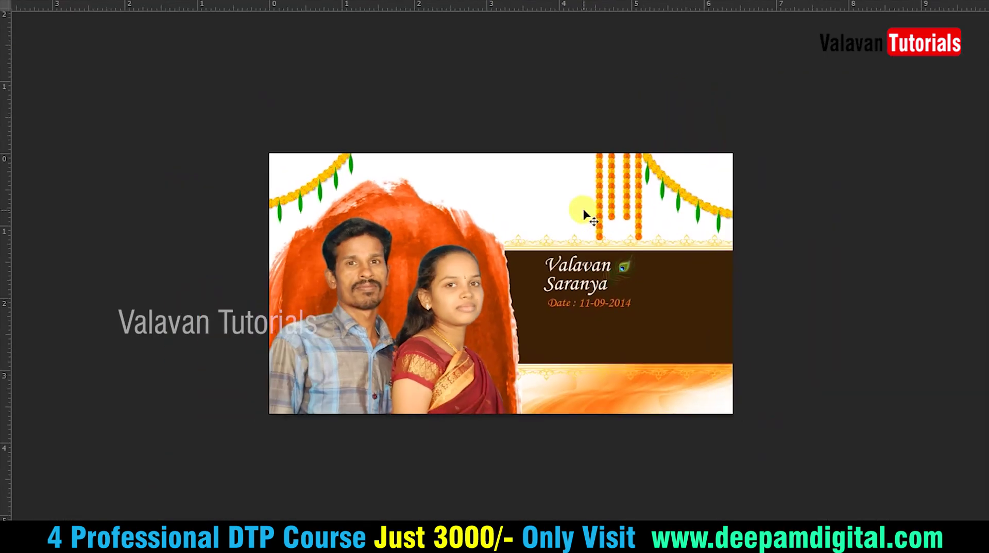
{"action": "right_click", "coordinate": [418, 233]}
{"action": "left_click", "coordinate": [432, 254]}
{"action": "left_click_drag", "start_coordinate": [415, 232], "coordinate": [483, 201]}
{"action": "key", "text": "ctrl+z"}
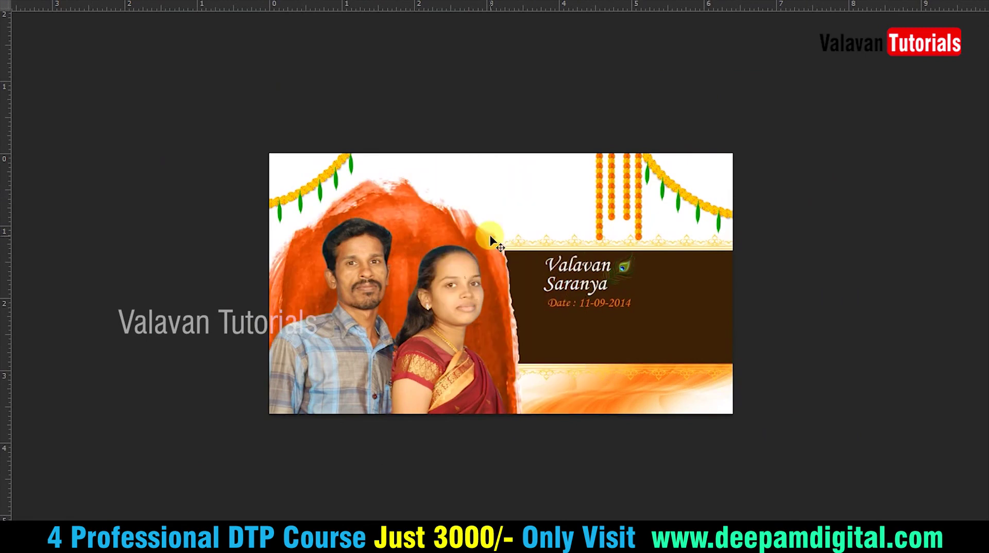
{"action": "right_click", "coordinate": [511, 261]}
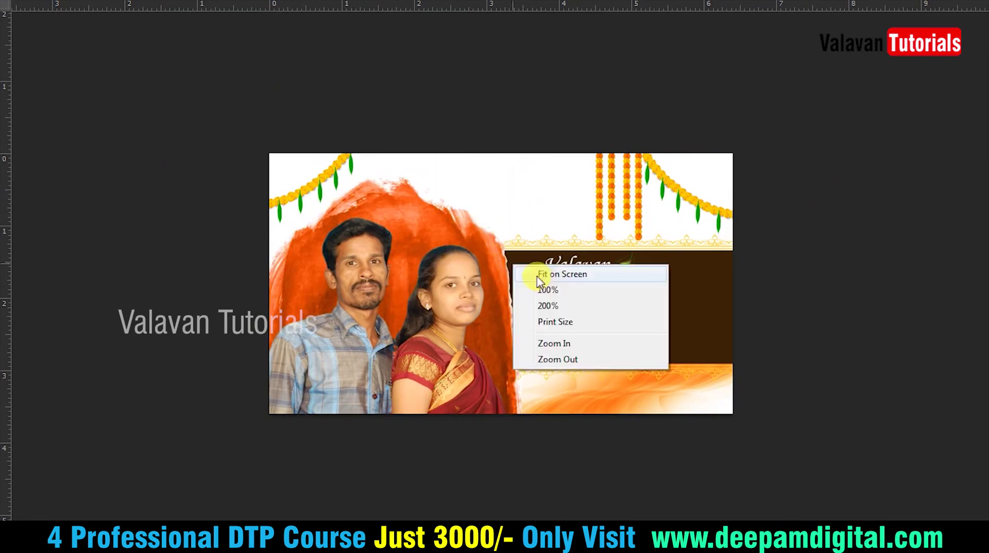
{"action": "left_click", "coordinate": [535, 273]}
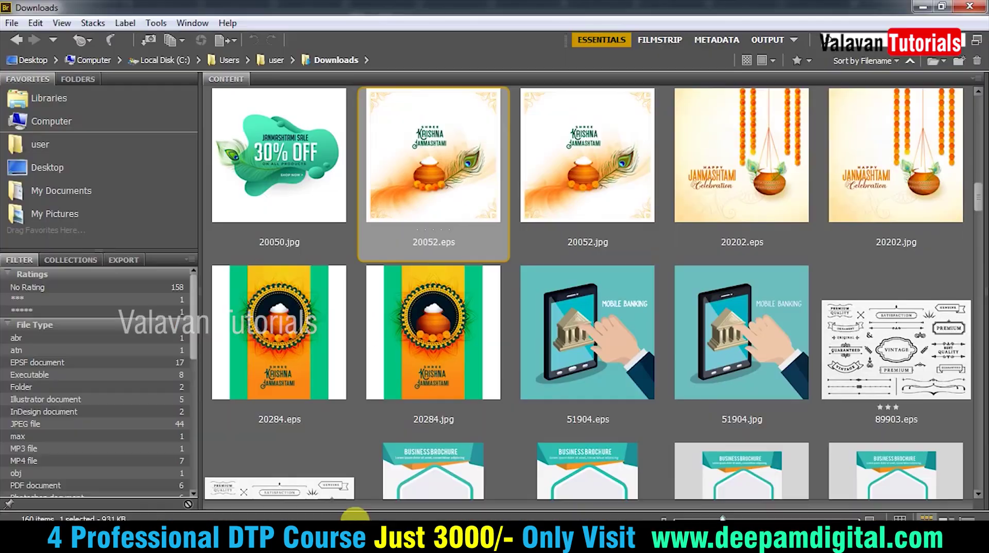
Pick the marigold-garland artwork 20202.eps from Bridge's Content panel to open in Illustrator.
{"action": "left_click", "coordinate": [587, 194]}
{"action": "left_click", "coordinate": [750, 189]}
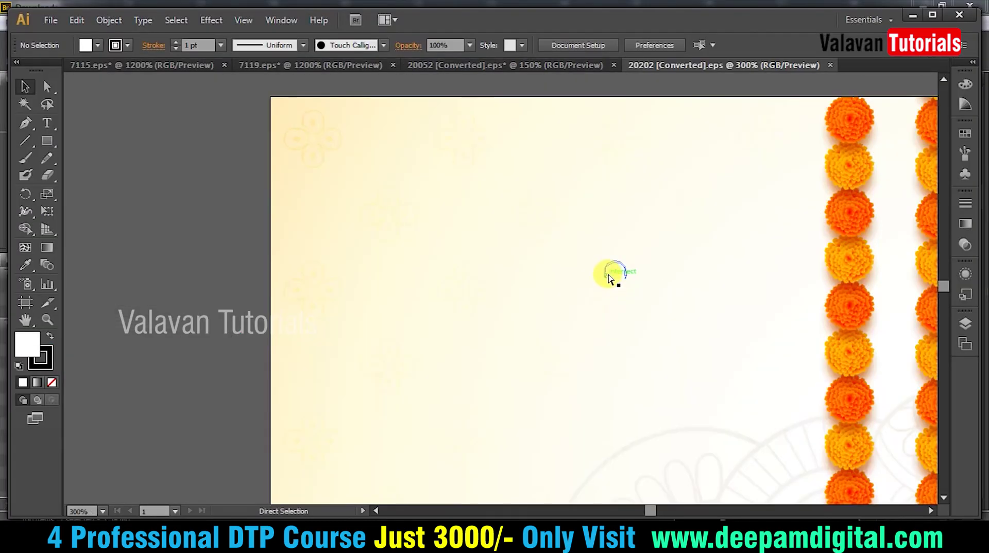
Ungroup the Janmashtami artwork and delete its garlands, pot and title.
{"action": "key", "text": "ctrl+minus"}
{"action": "key", "text": "ctrl+minus"}
{"action": "left_click", "coordinate": [466, 263]}
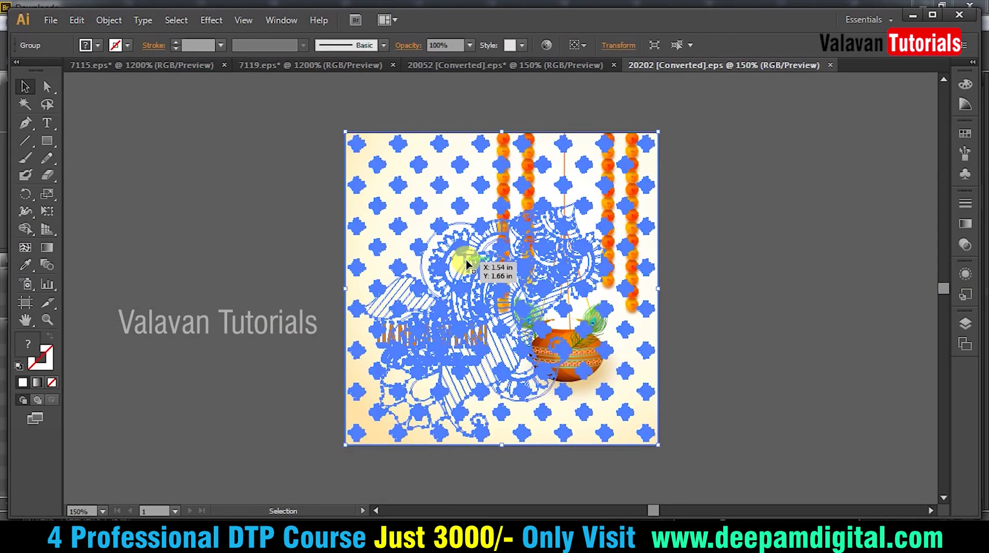
{"action": "right_click", "coordinate": [466, 266]}
{"action": "left_click", "coordinate": [518, 346]}
{"action": "left_click", "coordinate": [777, 338]}
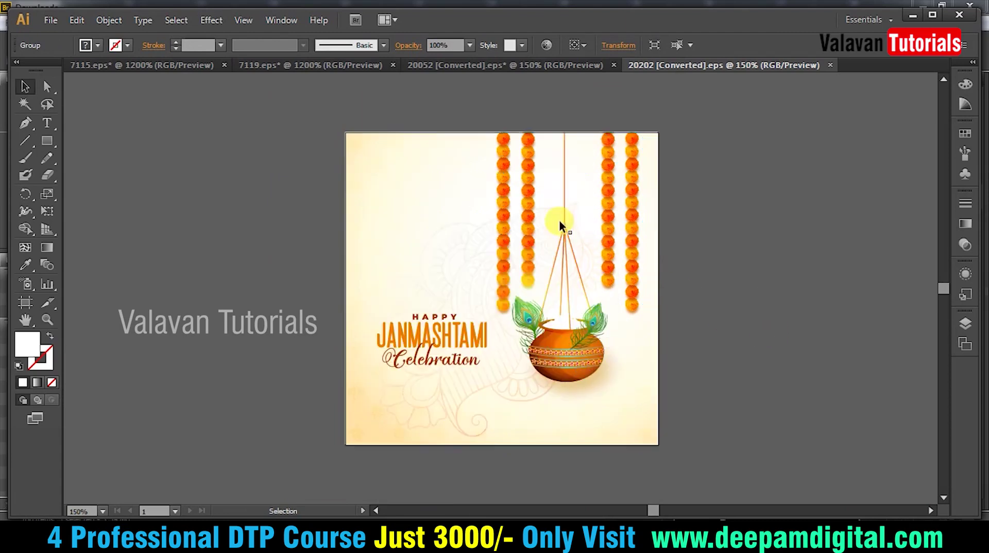
{"action": "left_click", "coordinate": [608, 205]}
{"action": "key", "text": "Delete"}
{"action": "left_click", "coordinate": [448, 344]}
{"action": "key", "text": "Delete"}
Select all the remaining cream mandala backdrop and cut it from the artboard.
{"action": "left_click", "coordinate": [512, 322]}
{"action": "left_click", "coordinate": [159, 247]}
{"action": "left_click_drag", "start_coordinate": [249, 150], "coordinate": [728, 394]}
{"action": "key", "text": "Delete"}
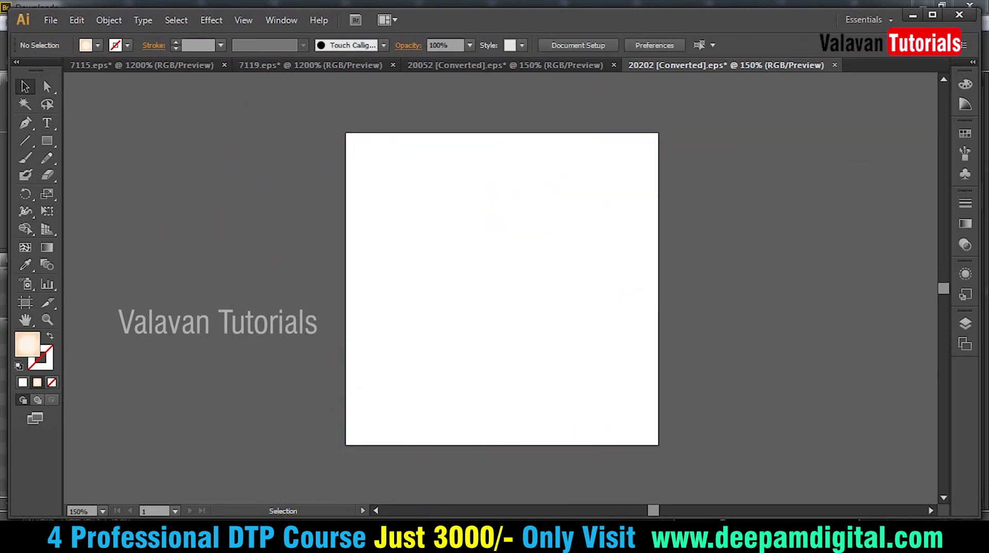
{"action": "left_click", "coordinate": [480, 487]}
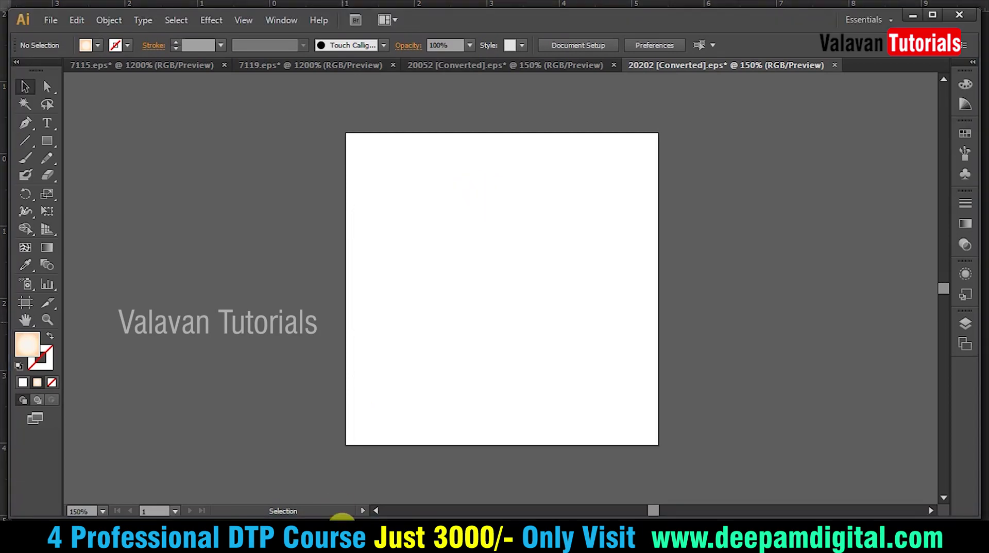
Paste the mandala backdrop into the card, enlarge it and move it behind the couple.
{"action": "left_click", "coordinate": [422, 501]}
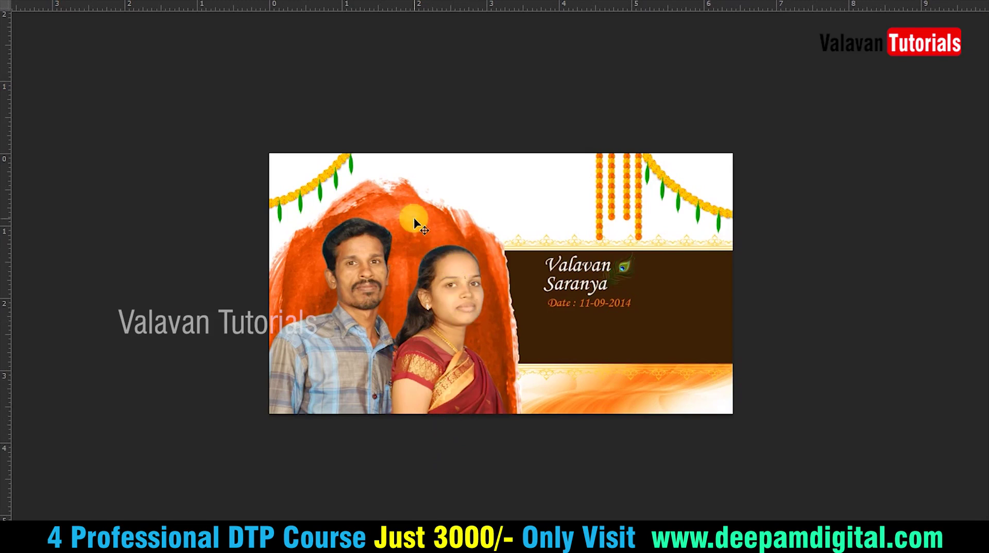
{"action": "key", "text": "ctrl+v"}
{"action": "left_click", "coordinate": [537, 171]}
{"action": "left_click_drag", "start_coordinate": [630, 154], "coordinate": [642, 142]}
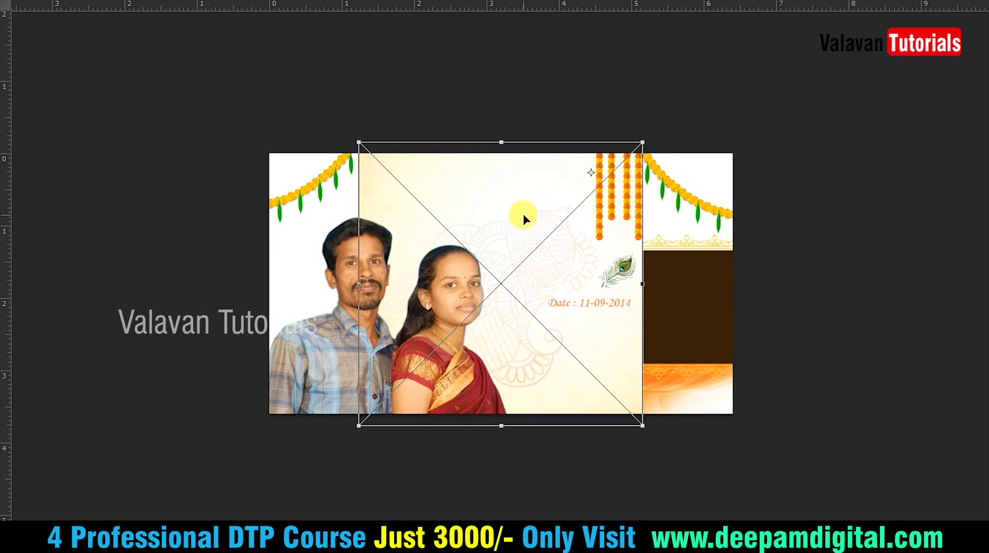
{"action": "key", "text": "Return"}
{"action": "left_click_drag", "start_coordinate": [523, 215], "coordinate": [363, 201]}
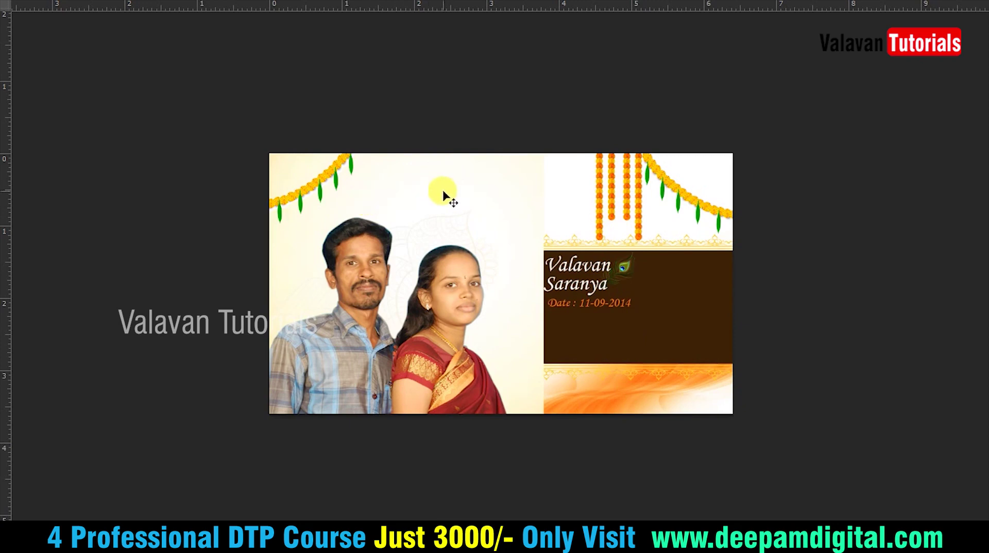
Send the couple photo behind the name banner and enlarge it evenly from its centre.
{"action": "key", "text": "ctrl+bracketleft"}
{"action": "key", "text": "ctrl+t"}
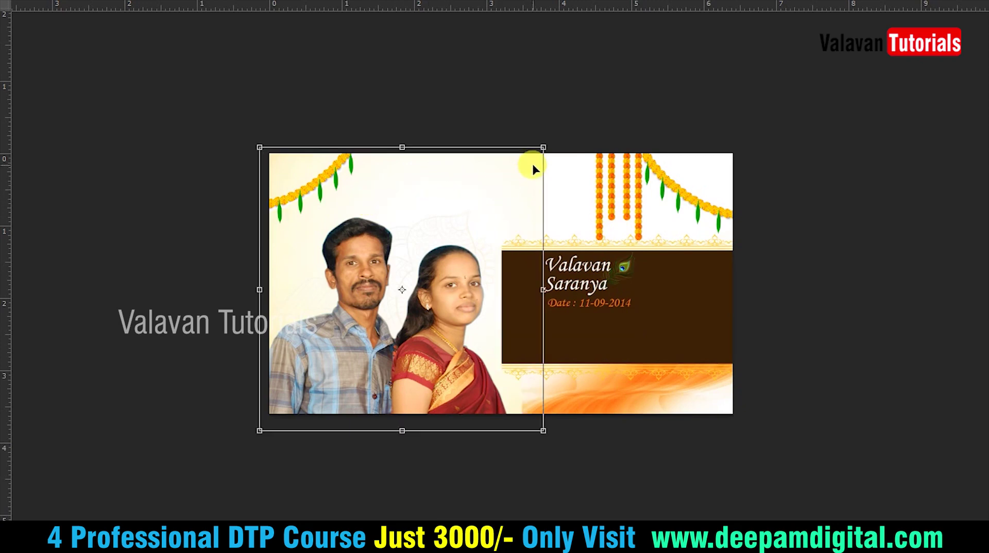
{"action": "left_click_drag", "start_coordinate": [543, 147], "coordinate": [579, 112]}
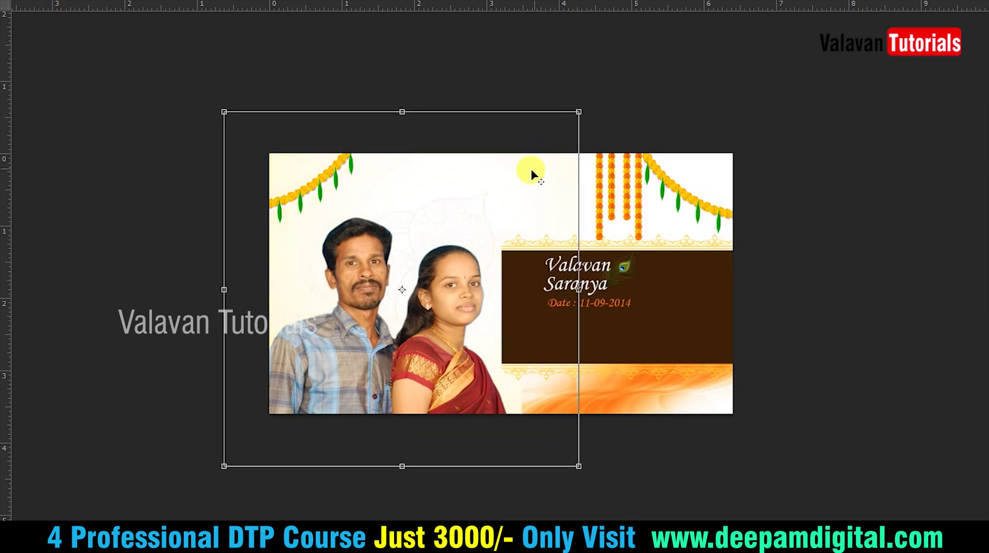
{"action": "key", "text": "Return"}
{"action": "key", "text": "i"}
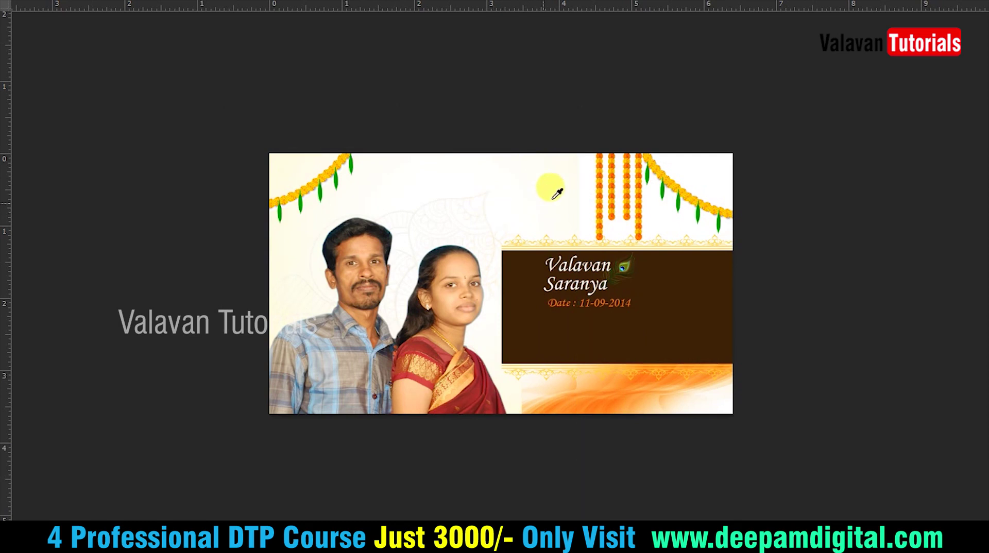
{"action": "key", "text": "v"}
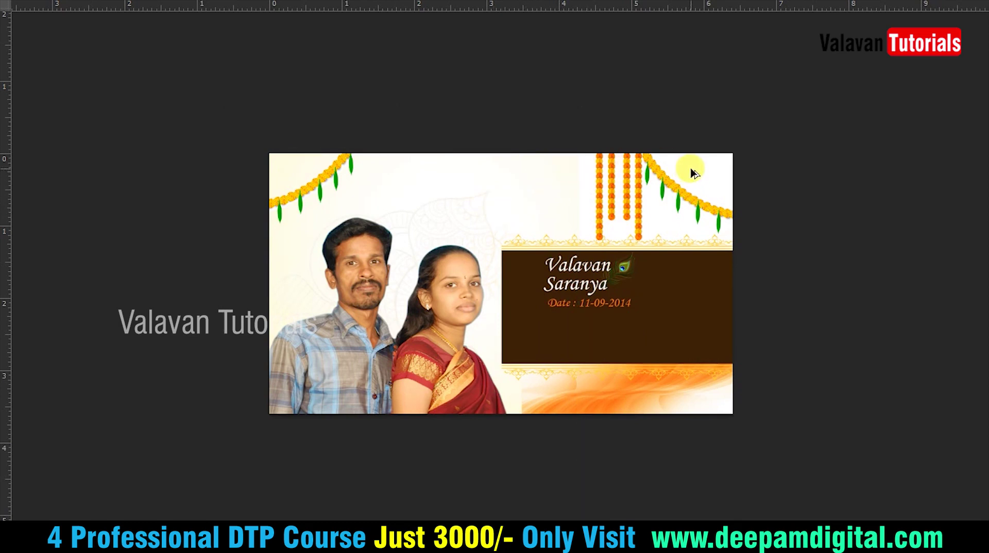
Shift the orange wave up and left, and raise the couple photo slightly.
{"action": "left_click_drag", "start_coordinate": [551, 380], "coordinate": [531, 387]}
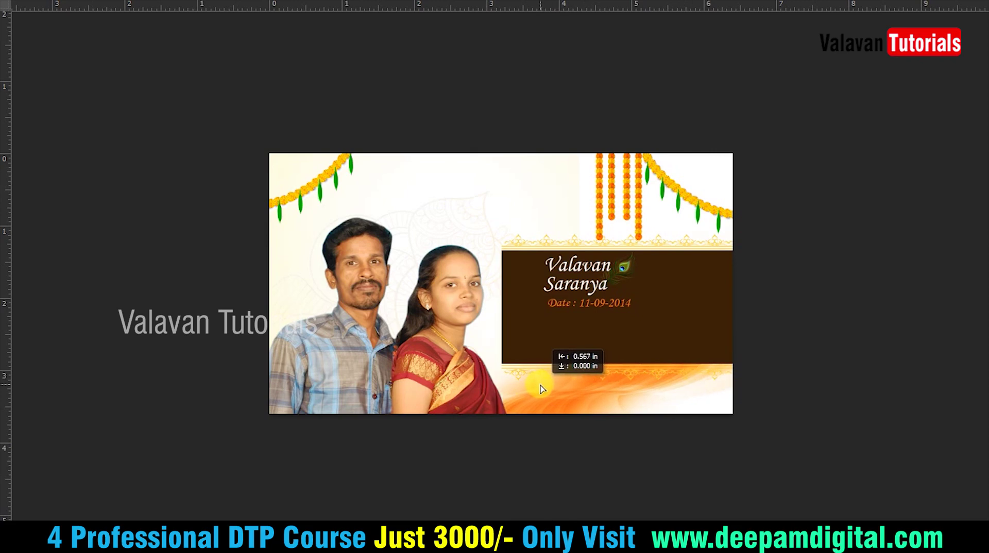
{"action": "left_click", "coordinate": [628, 280]}
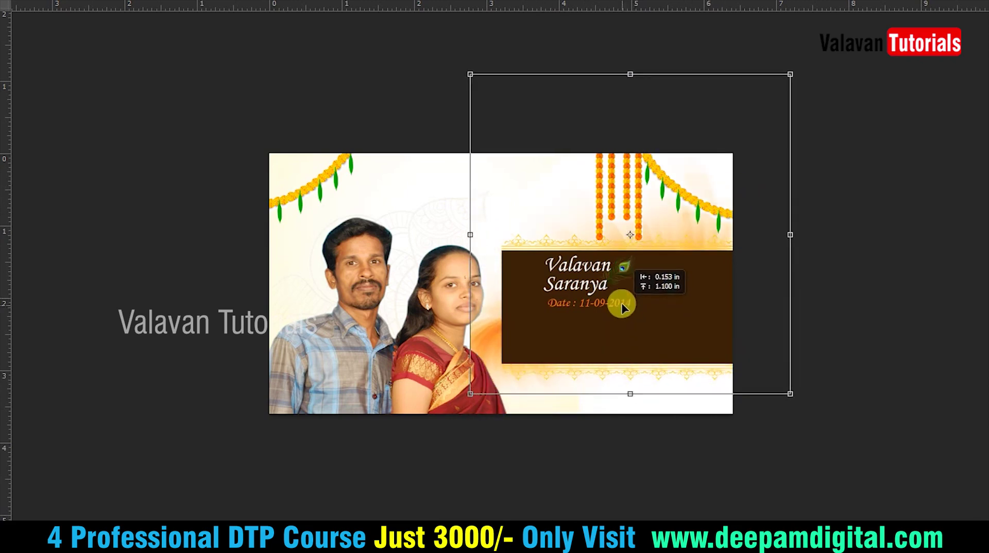
{"action": "mouse_move", "coordinate": [635, 392]}
{"action": "left_mouse_down"}
{"action": "mouse_move", "coordinate": [627, 349]}
{"action": "mouse_move", "coordinate": [604, 332]}
{"action": "left_mouse_up"}
{"action": "left_click", "coordinate": [510, 309]}
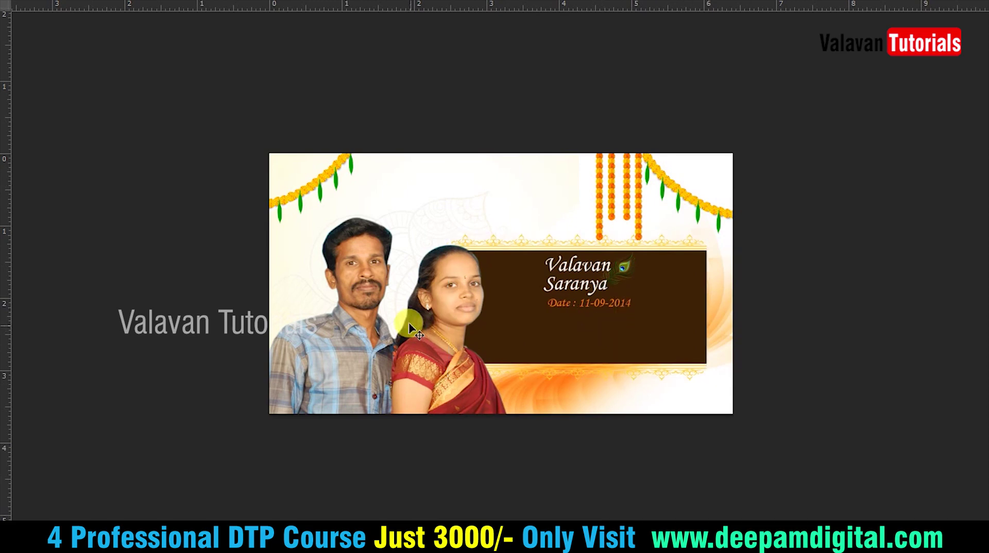
{"action": "left_click_drag", "start_coordinate": [423, 335], "coordinate": [420, 314]}
Stretch the brown name banner out to the card's right edge.
{"action": "left_click", "coordinate": [518, 339]}
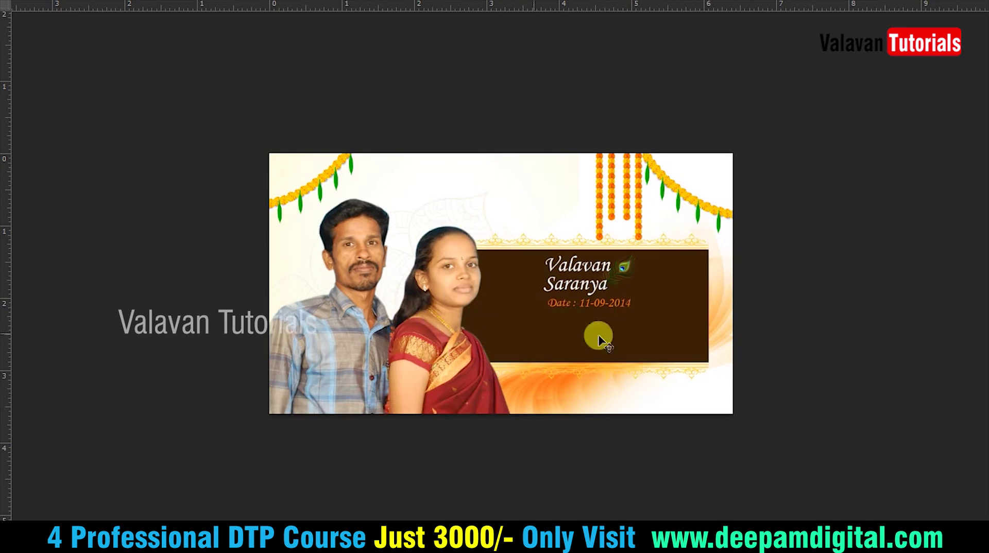
{"action": "left_click_drag", "start_coordinate": [709, 306], "coordinate": [742, 306]}
{"action": "key", "text": "Return"}
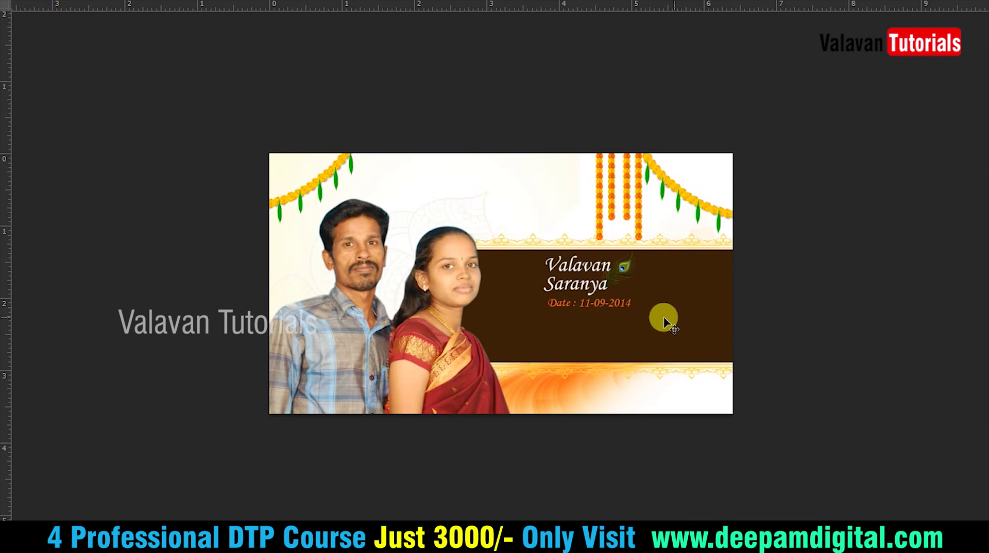
{"action": "left_click_drag", "start_coordinate": [335, 186], "coordinate": [731, 412]}
{"action": "right_click", "coordinate": [536, 260]}
{"action": "left_click", "coordinate": [545, 260]}
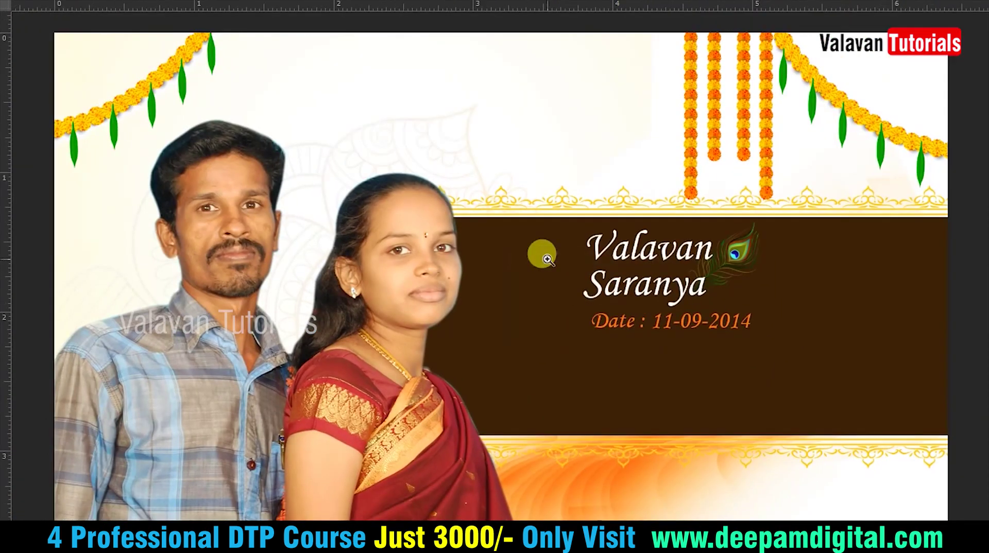
Move the background layer up, nudge the bottom border, and slightly enlarge the couple photo.
{"action": "mouse_move", "coordinate": [592, 485]}
{"action": "left_mouse_down"}
{"action": "mouse_move", "coordinate": [647, 365]}
{"action": "mouse_move", "coordinate": [645, 376]}
{"action": "mouse_move", "coordinate": [618, 349]}
{"action": "left_mouse_up"}
{"action": "left_click_drag", "start_coordinate": [615, 486], "coordinate": [587, 497]}
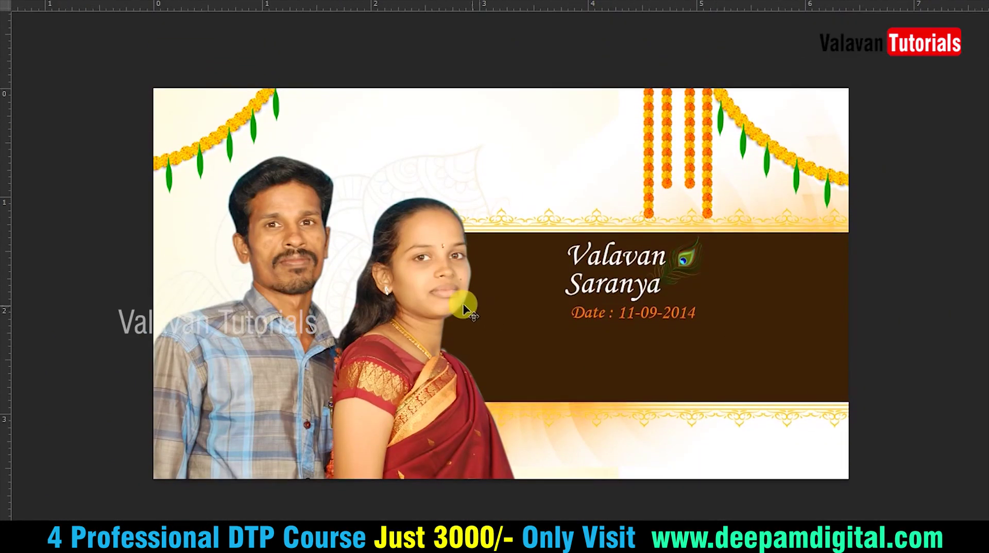
{"action": "left_click", "coordinate": [504, 235]}
{"action": "left_click_drag", "start_coordinate": [535, 157], "coordinate": [546, 147]}
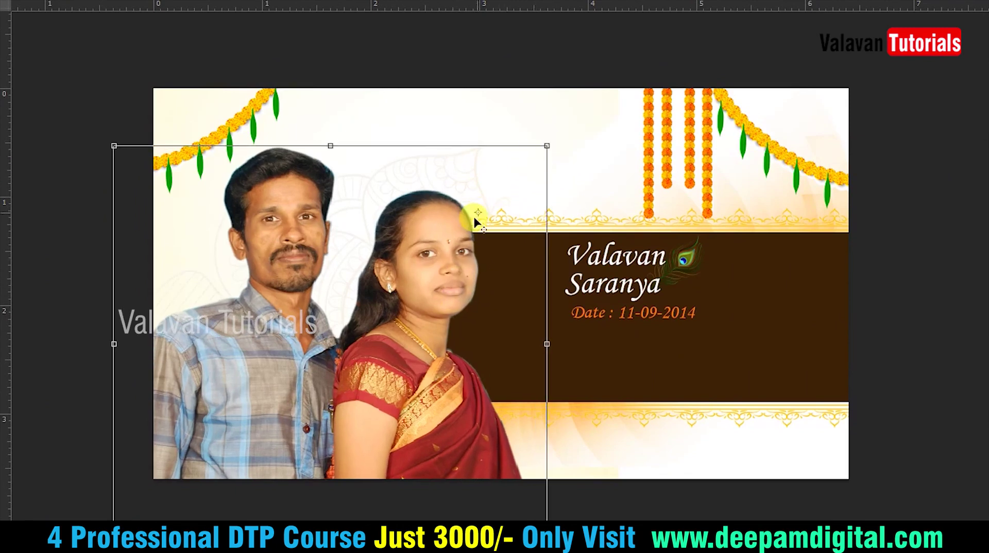
{"action": "left_click_drag", "start_coordinate": [434, 256], "coordinate": [444, 263]}
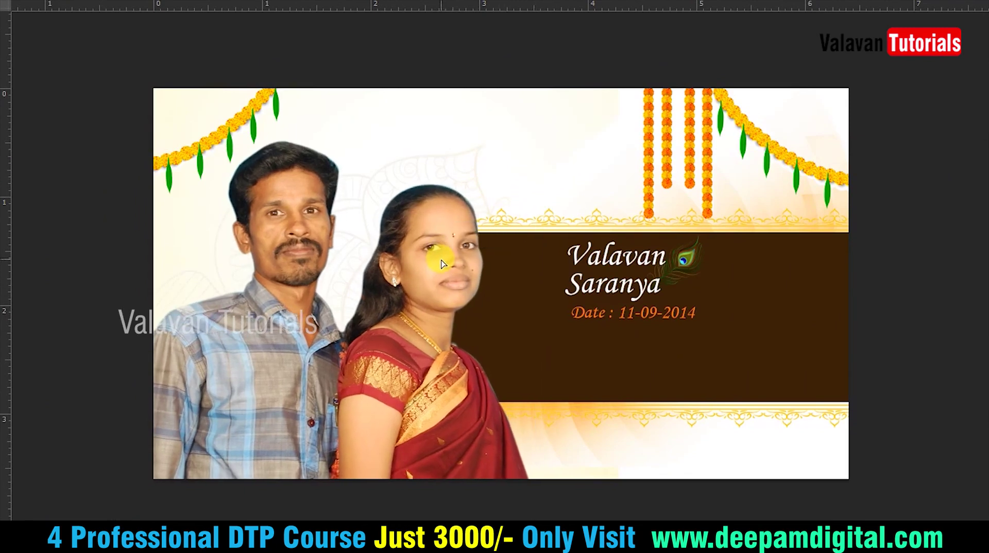
Shift Hue/Saturation hue to about +34, turning the banner maroon and borders orange.
{"action": "key", "text": "ctrl+u"}
{"action": "left_click_drag", "start_coordinate": [670, 132], "coordinate": [237, 123]}
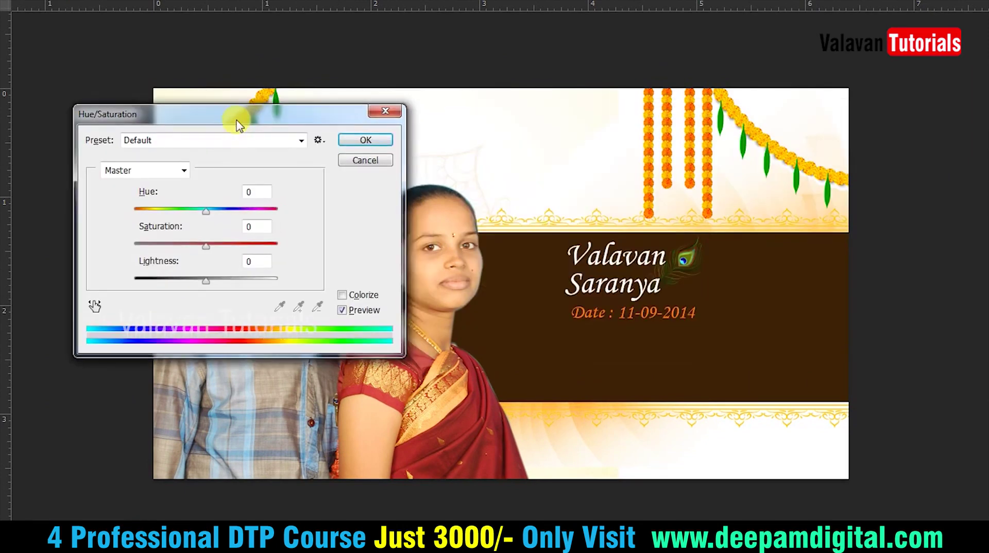
{"action": "mouse_move", "coordinate": [222, 220]}
{"action": "left_mouse_down"}
{"action": "mouse_move", "coordinate": [297, 220]}
{"action": "mouse_move", "coordinate": [188, 210]}
{"action": "left_mouse_up"}
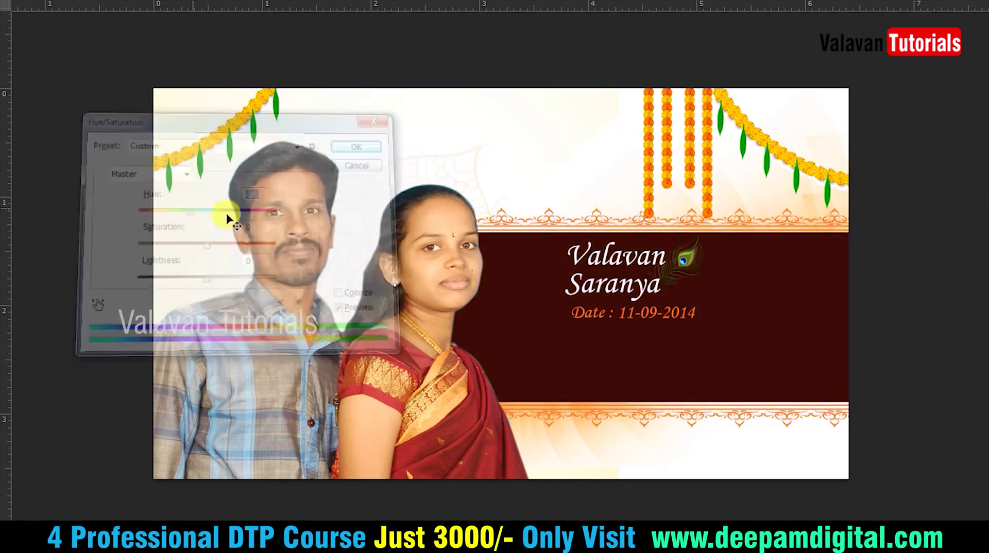
{"action": "scroll", "coordinate": [634, 266], "scroll_direction": "up", "scroll_amount": 3}
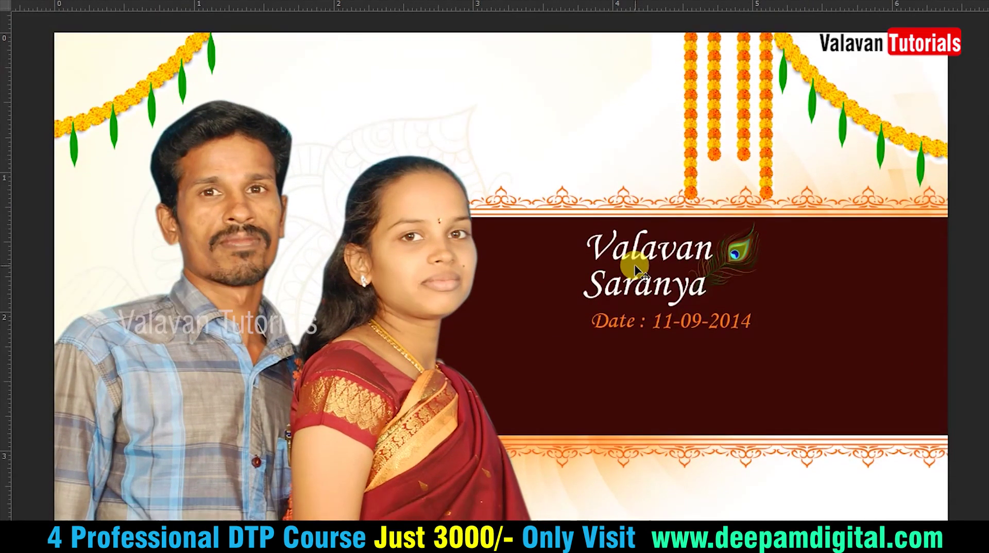
Drag the couple's names, date and peacock feather group down and left on the banner.
{"action": "scroll", "coordinate": [635, 269], "scroll_direction": "down", "scroll_amount": 2}
{"action": "scroll", "coordinate": [736, 375], "scroll_direction": "up", "scroll_amount": 4}
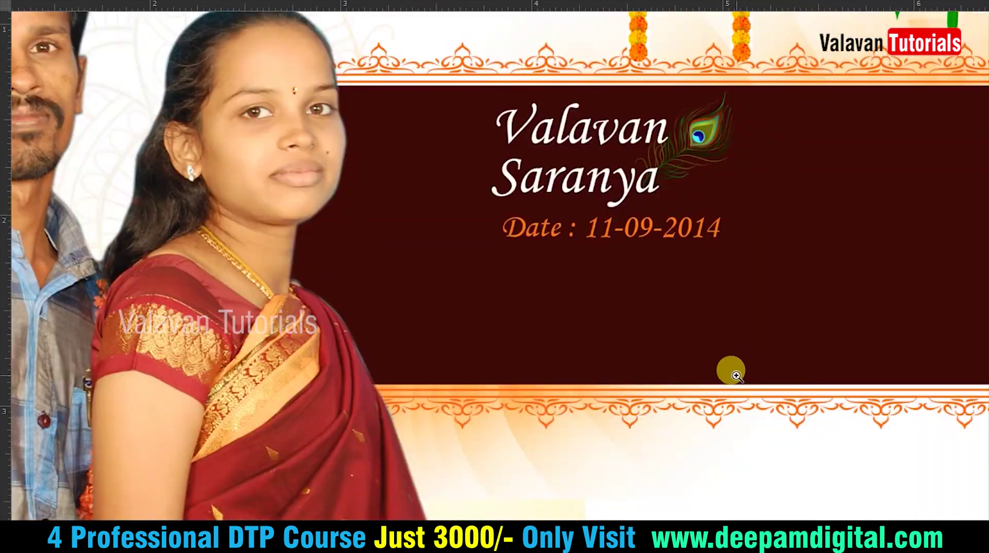
{"action": "key", "text": "v"}
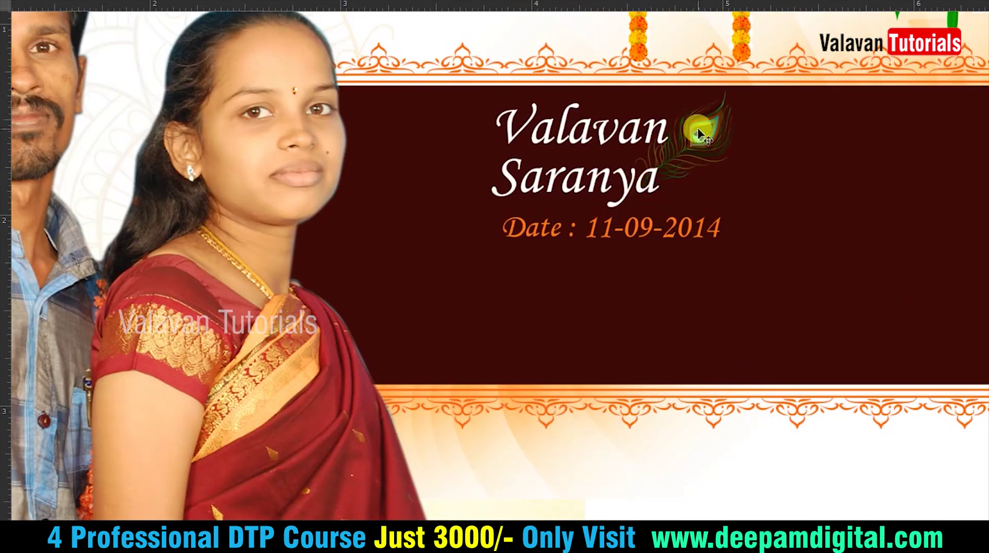
{"action": "left_click_drag", "start_coordinate": [698, 136], "coordinate": [611, 257]}
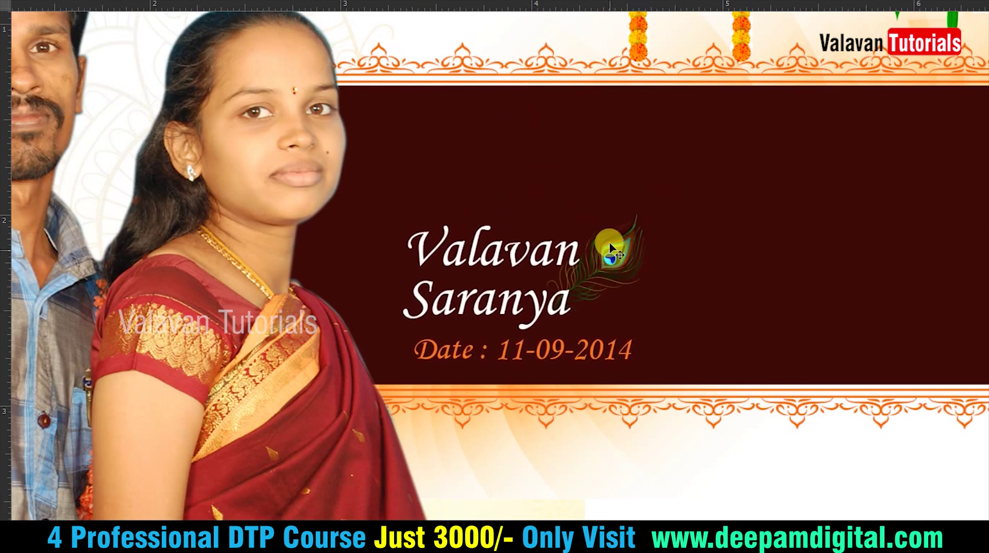
{"action": "key", "text": "ctrl+0"}
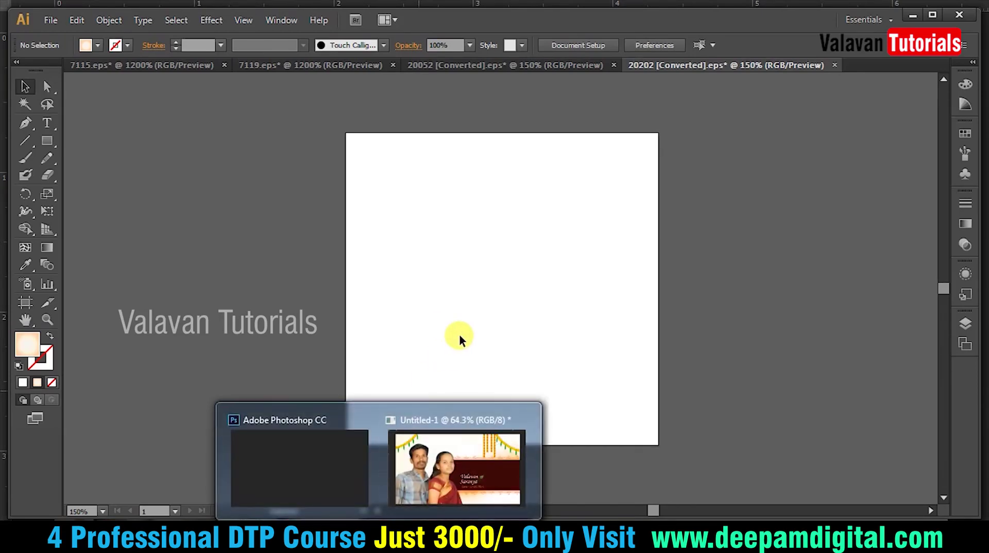
Browse the Open dialog to the Owncloud folder on the Web Design Work drive.
{"action": "left_click", "coordinate": [447, 468]}
{"action": "key", "text": "ctrl+o"}
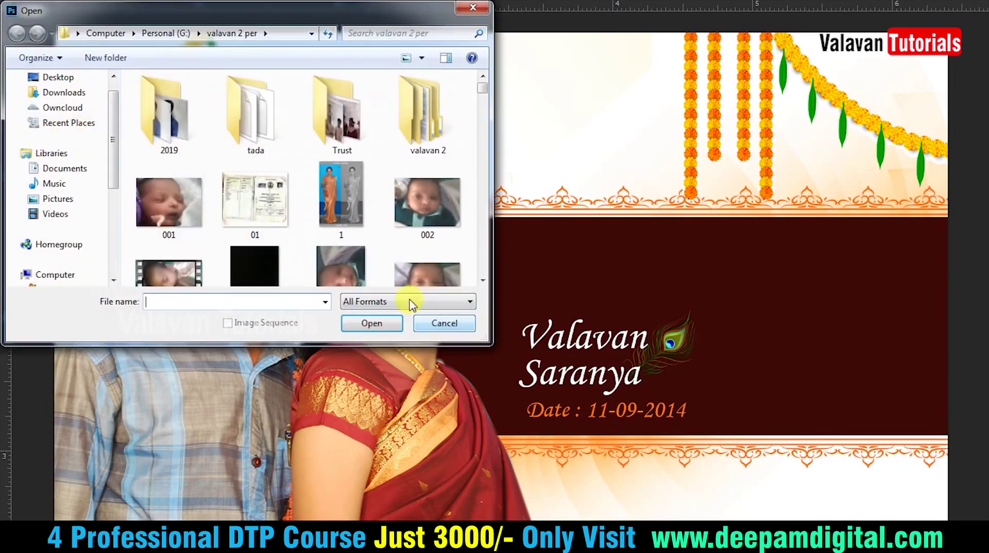
{"action": "scroll", "coordinate": [73, 209], "scroll_direction": "down", "scroll_amount": 2}
{"action": "left_click", "coordinate": [99, 215]}
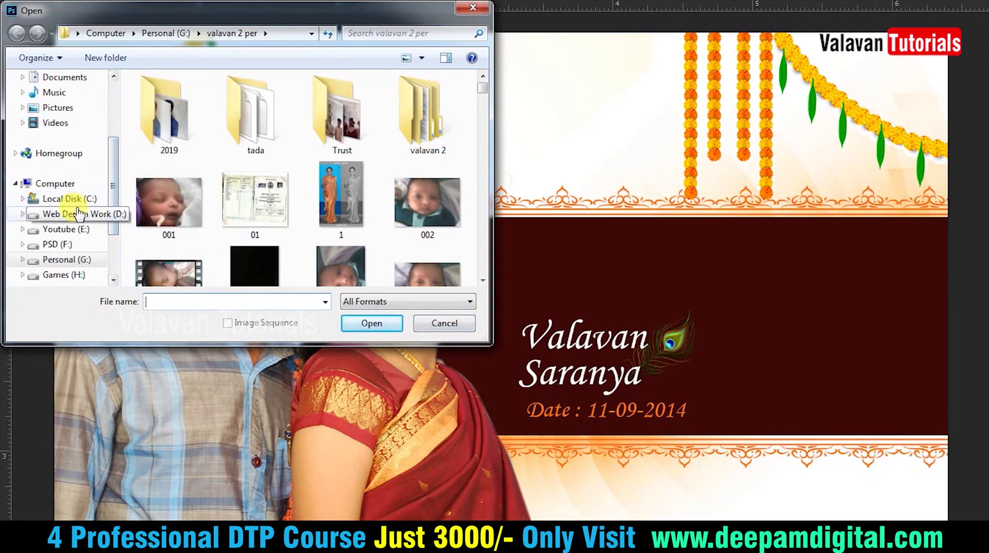
{"action": "double_click", "coordinate": [185, 144]}
{"action": "left_click", "coordinate": [187, 161]}
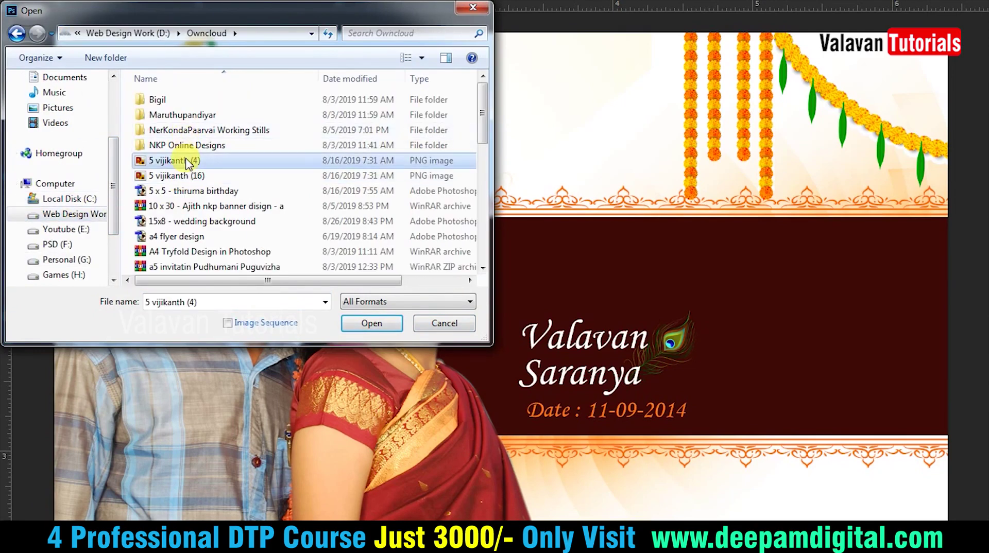
Open the 'wedding background' file and dismiss the missing-fonts warning.
{"action": "left_click", "coordinate": [422, 58]}
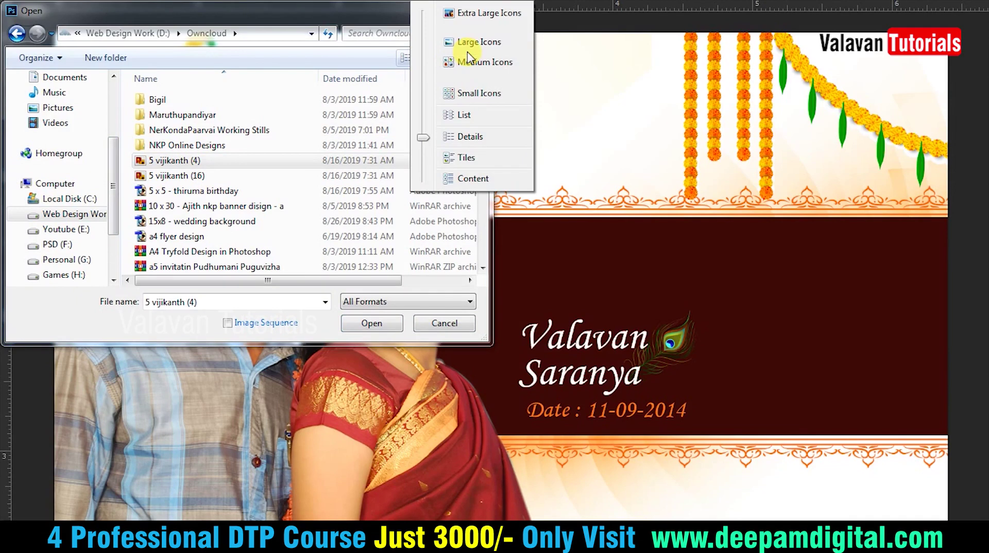
{"action": "left_click", "coordinate": [483, 16]}
{"action": "scroll", "coordinate": [446, 241], "scroll_direction": "down", "scroll_amount": 5}
{"action": "left_click", "coordinate": [446, 241]}
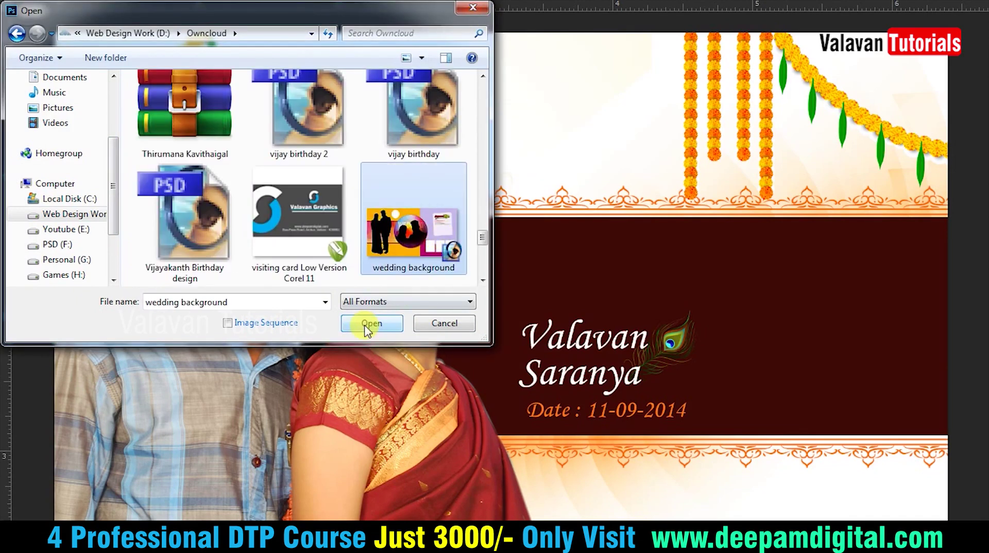
{"action": "left_click", "coordinate": [368, 325]}
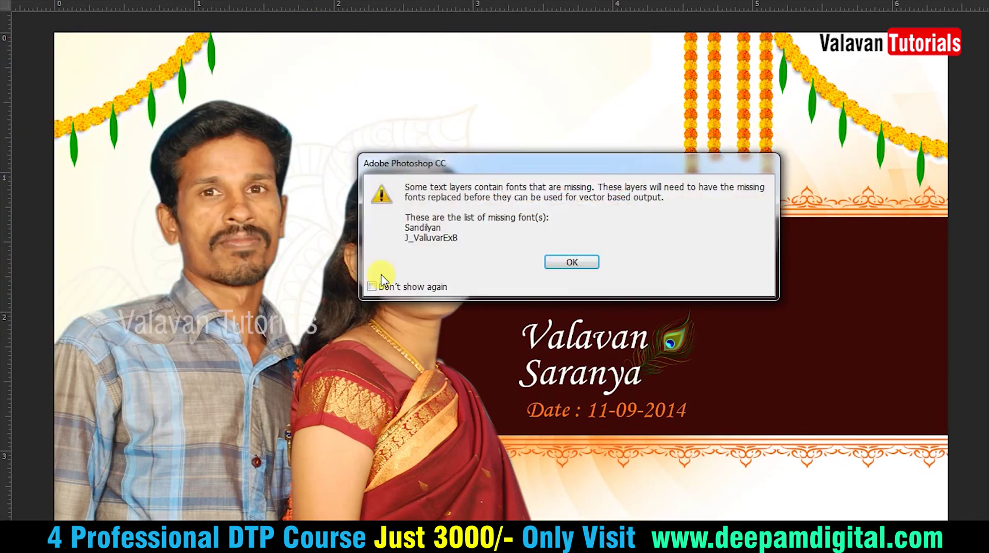
{"action": "left_click", "coordinate": [591, 266]}
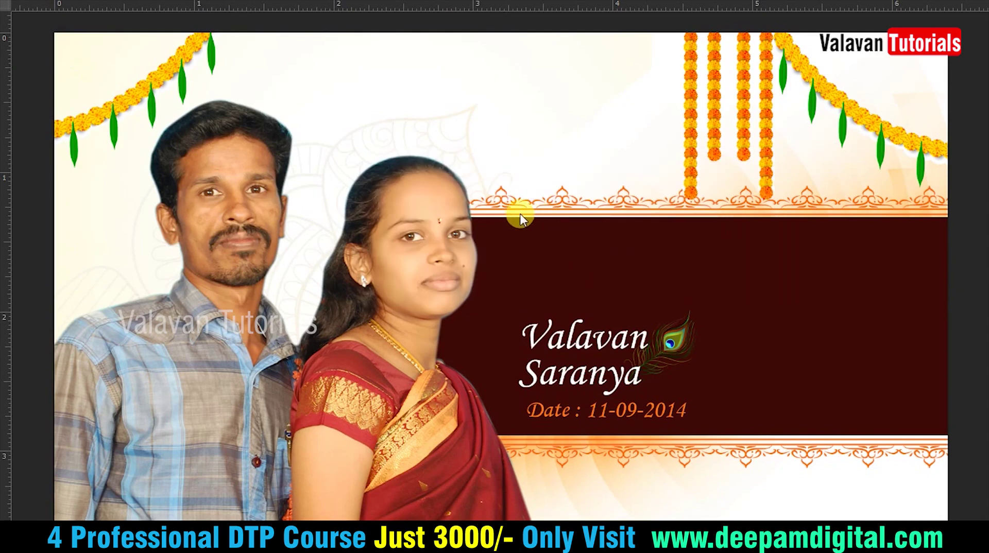
{"action": "key", "text": "ctrl+Tab"}
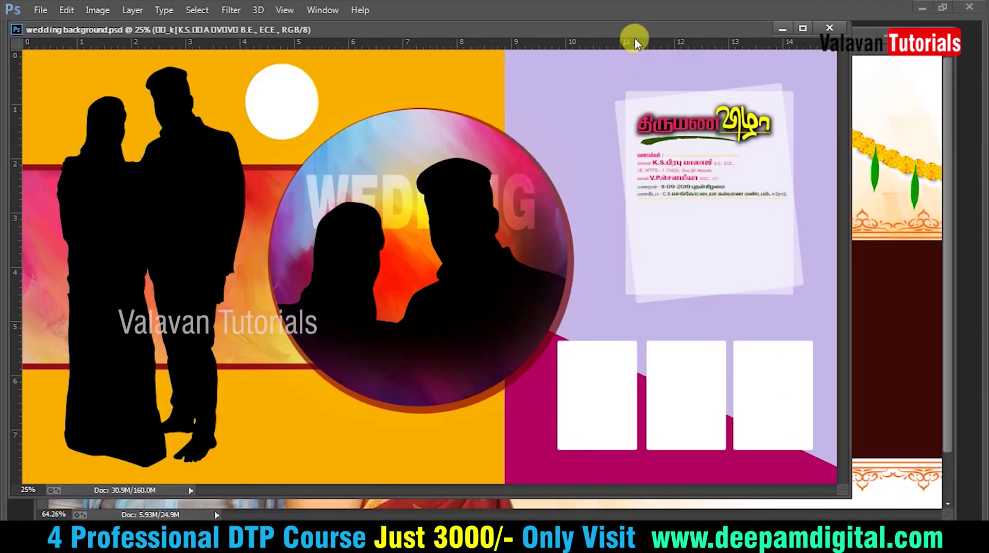
Copy the Tamil 'திருமண விழா' title from the wedding background to the card's top centre.
{"action": "left_click_drag", "start_coordinate": [612, 30], "coordinate": [397, 122]}
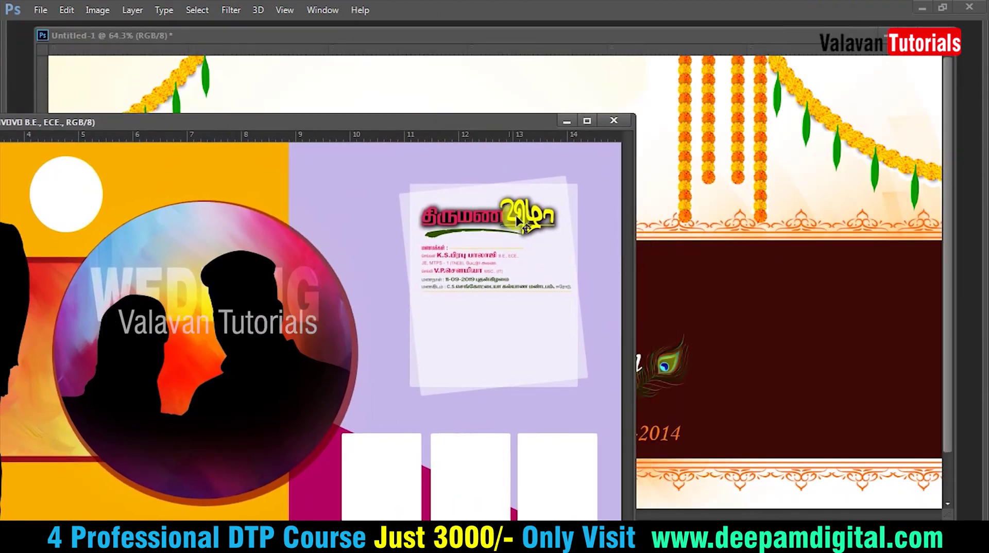
{"action": "left_click_drag", "start_coordinate": [535, 217], "coordinate": [708, 195]}
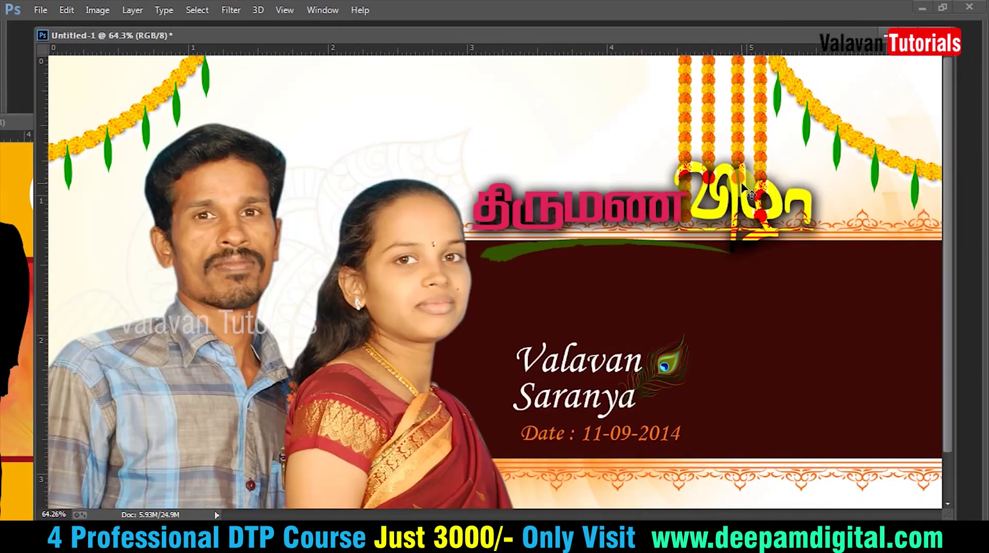
{"action": "left_click_drag", "start_coordinate": [726, 203], "coordinate": [569, 123]}
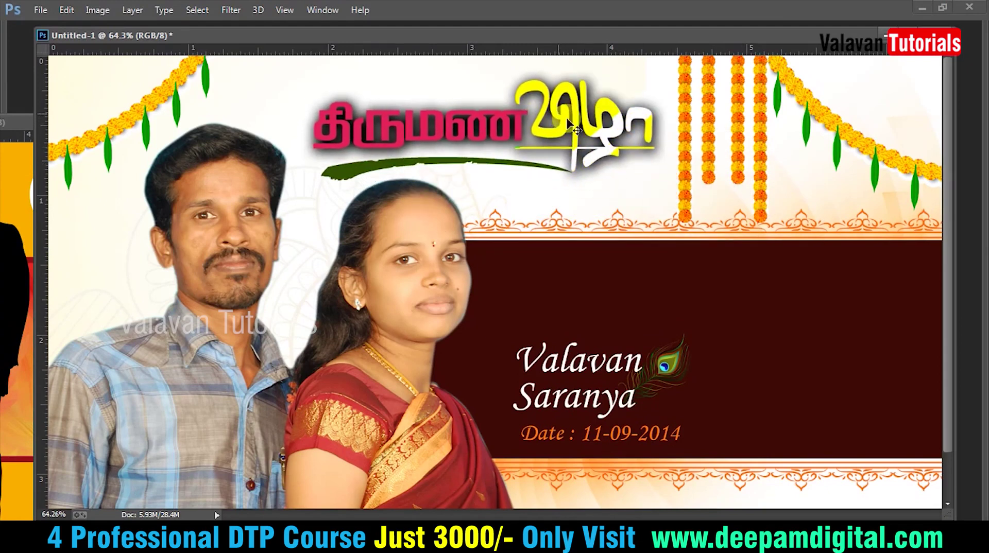
{"action": "left_click", "coordinate": [580, 257]}
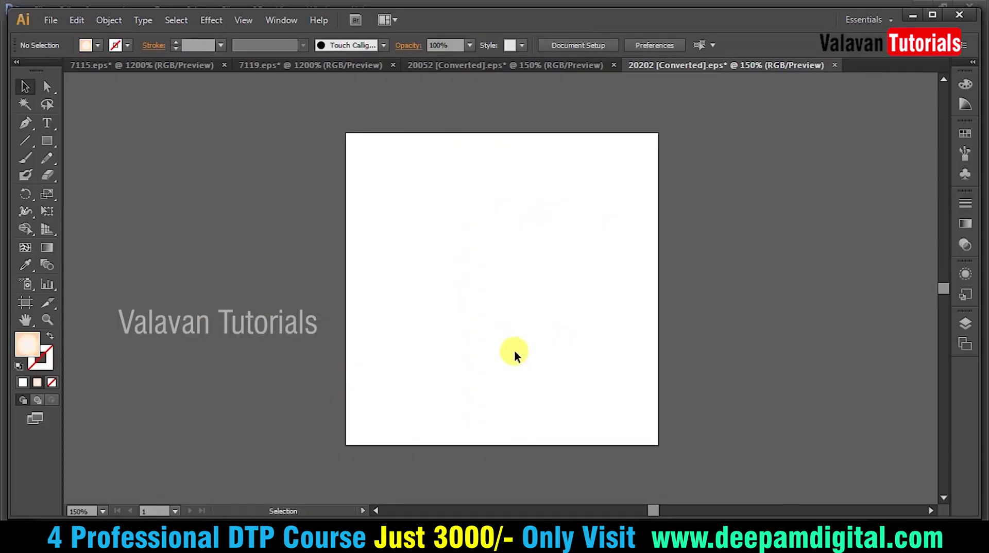
Cut the lace corner ornament from the Illustrator artwork.
{"action": "left_click", "coordinate": [701, 98]}
{"action": "right_click", "coordinate": [699, 123]}
{"action": "key", "text": "Escape"}
{"action": "left_click", "coordinate": [702, 115]}
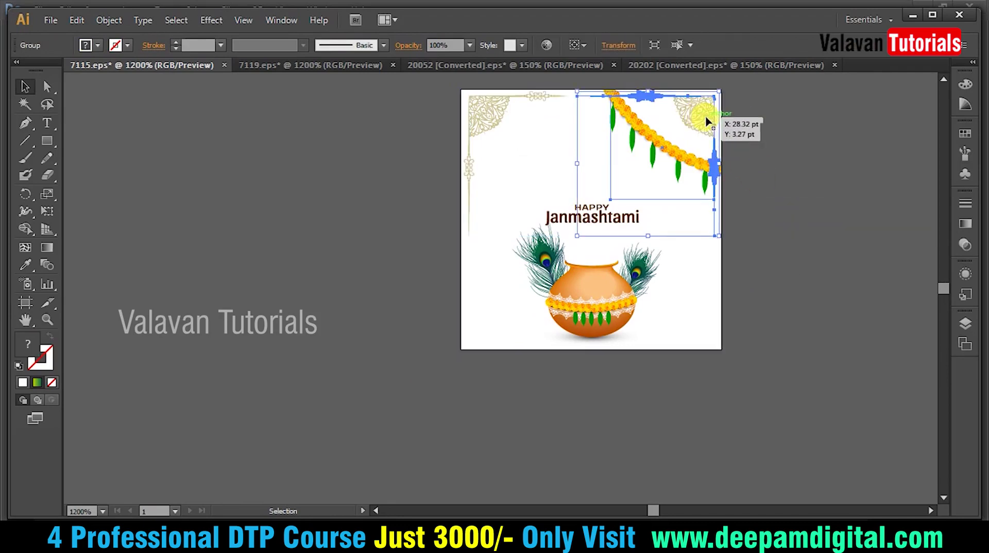
{"action": "left_click_drag", "start_coordinate": [702, 115], "coordinate": [701, 162]}
Paste the ornament as pixels and size it into the card's top-right corner.
{"action": "left_click", "coordinate": [467, 450]}
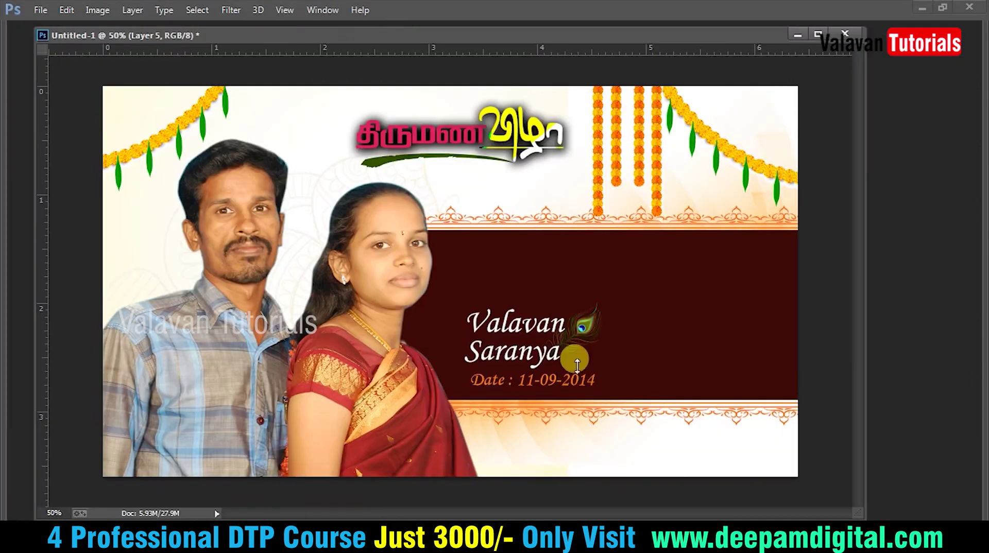
{"action": "key", "text": "ctrl+v"}
{"action": "left_click", "coordinate": [539, 174]}
{"action": "mouse_move", "coordinate": [470, 255]}
{"action": "left_mouse_down"}
{"action": "mouse_move", "coordinate": [574, 219]}
{"action": "mouse_move", "coordinate": [515, 196]}
{"action": "left_mouse_up"}
{"action": "mouse_move", "coordinate": [481, 227]}
{"action": "left_mouse_down"}
{"action": "mouse_move", "coordinate": [645, 203]}
{"action": "mouse_move", "coordinate": [727, 138]}
{"action": "left_mouse_up"}
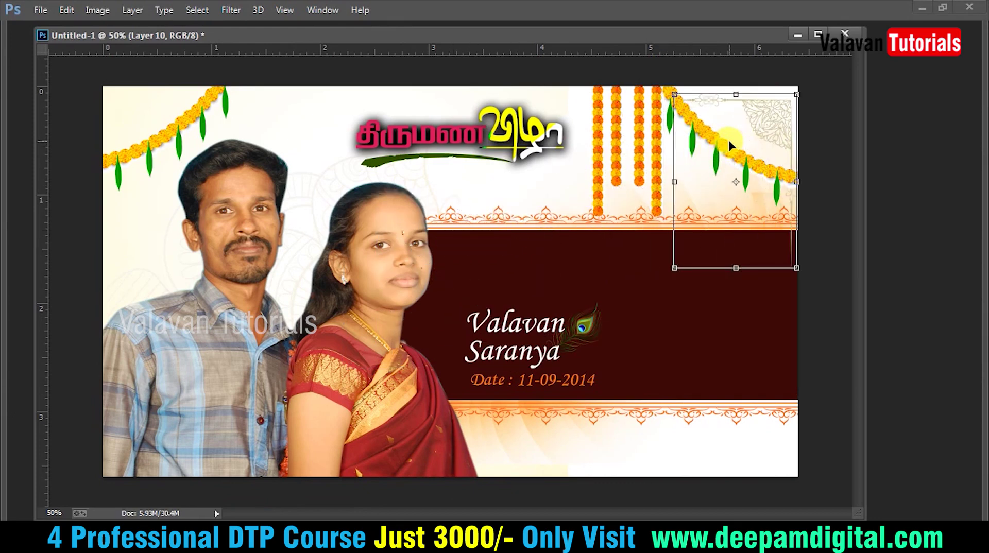
{"action": "key", "text": "Return"}
Nudge the top-right corner ornament slightly left and up.
{"action": "key", "text": "shift+Left"}
{"action": "key", "text": "shift+Left"}
{"action": "key", "text": "shift+Up"}
{"action": "key", "text": "shift+Up"}
{"action": "key", "text": "shift+Left"}
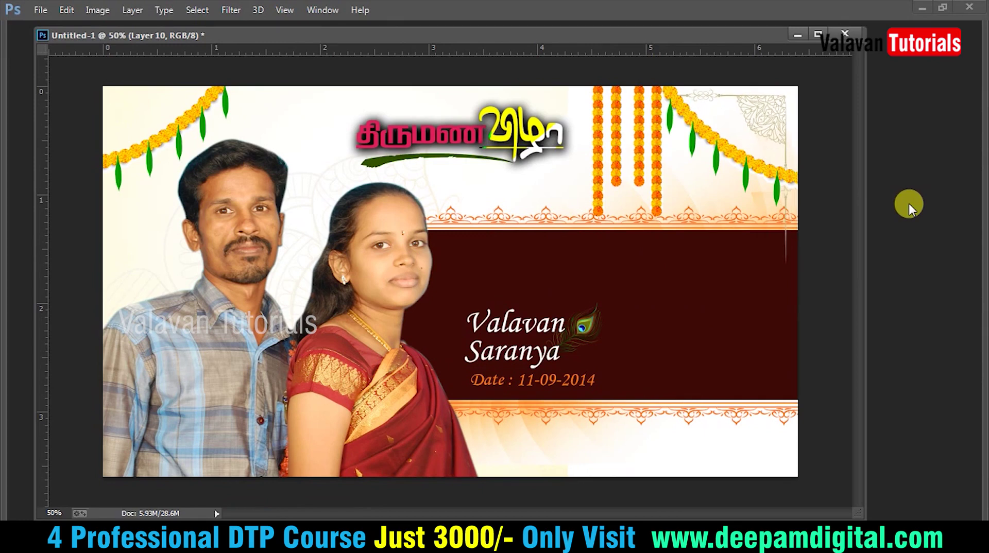
{"action": "key", "text": "Delete"}
{"action": "key", "text": "ctrl+z"}
Duplicate the ornament, flip it horizontally and place it in the top-left corner.
{"action": "key", "text": "ctrl+j"}
{"action": "key", "text": "ctrl+t"}
{"action": "right_click", "coordinate": [744, 117]}
{"action": "left_click", "coordinate": [807, 343]}
{"action": "left_click_drag", "start_coordinate": [756, 110], "coordinate": [196, 131]}
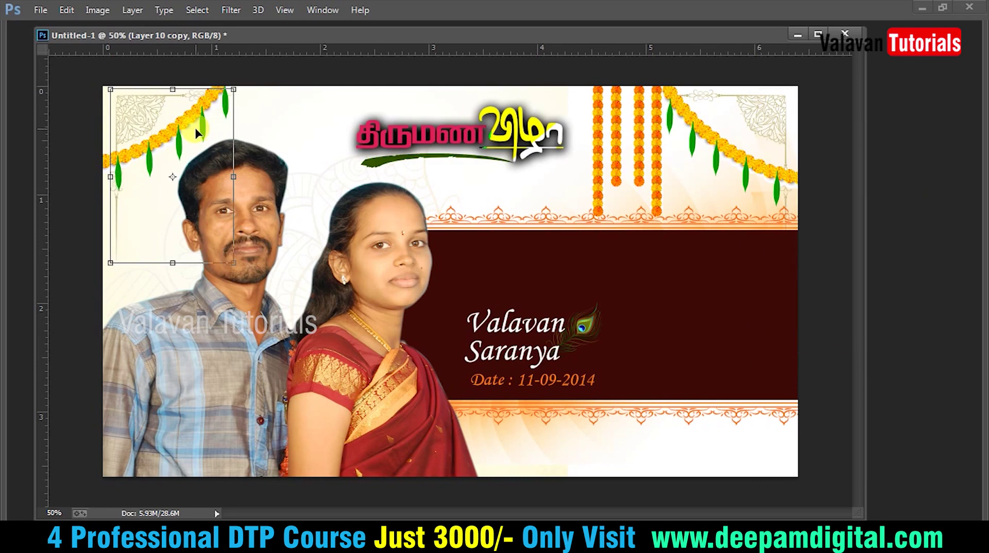
{"action": "key", "text": "Return"}
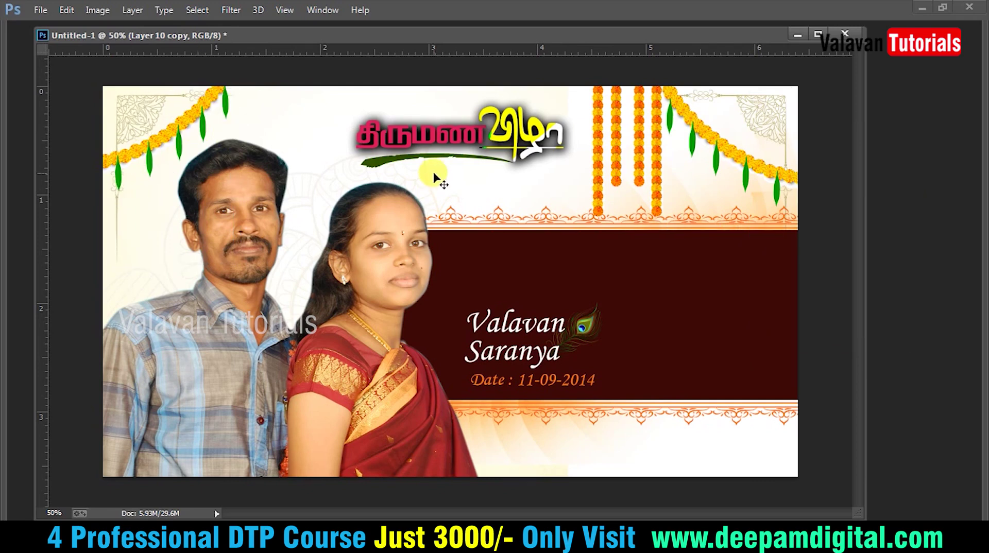
{"action": "key", "text": "ctrl+minus"}
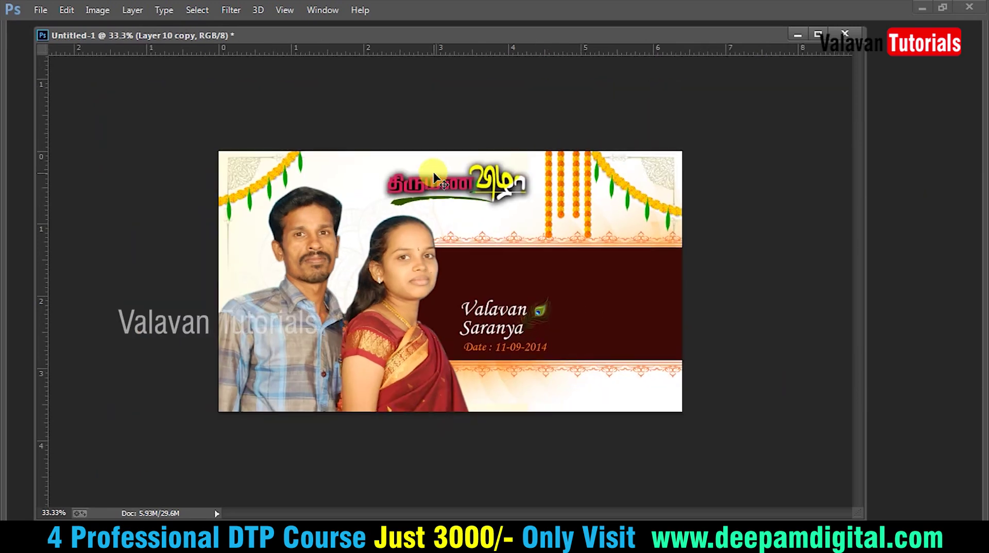
Fit the card on screen and move the names and date slightly up and left.
{"action": "scroll", "coordinate": [435, 179], "scroll_direction": "up", "scroll_amount": 3}
{"action": "left_click_drag", "start_coordinate": [502, 291], "coordinate": [747, 495]}
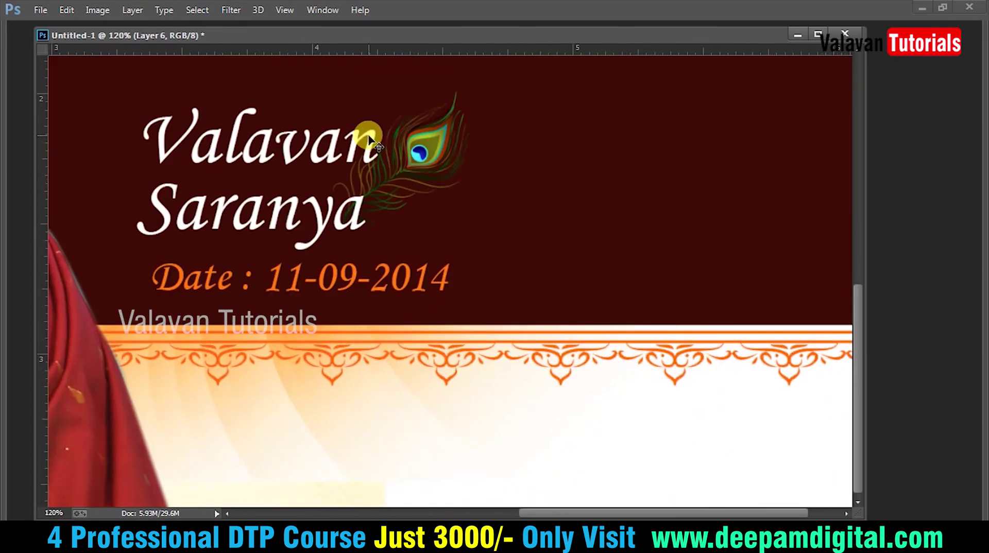
{"action": "left_click", "coordinate": [368, 139]}
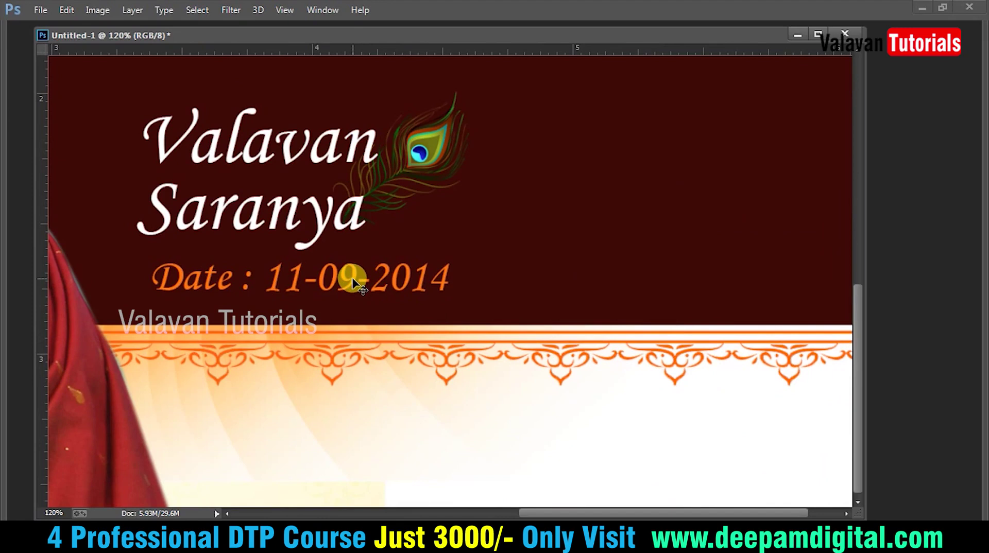
{"action": "right_click", "coordinate": [401, 123]}
{"action": "left_click", "coordinate": [434, 128]}
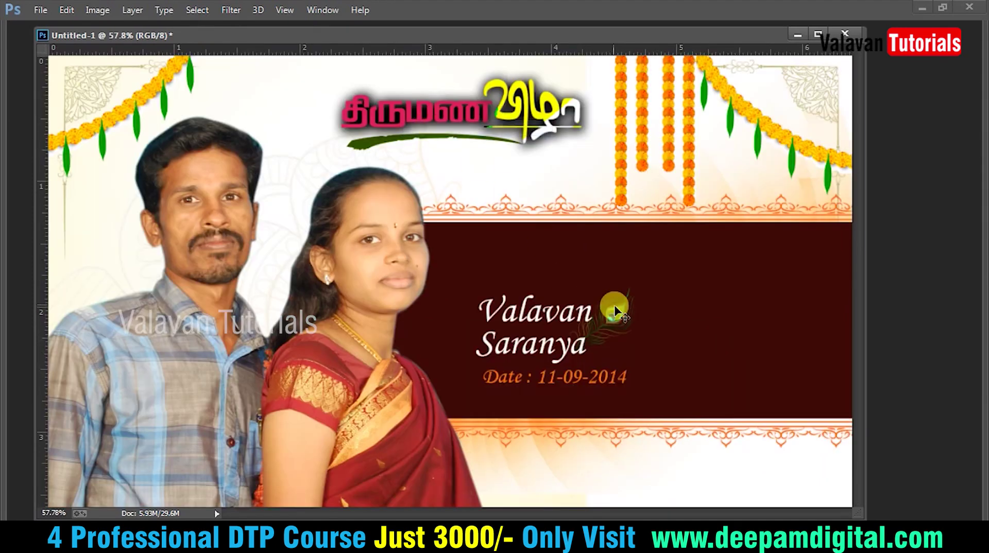
{"action": "left_click_drag", "start_coordinate": [613, 309], "coordinate": [600, 284]}
Duplicate the couple photo and shrink the copy beside the names on the maroon banner.
{"action": "left_click_drag", "start_coordinate": [375, 257], "coordinate": [801, 244]}
{"action": "key", "text": "ctrl+t"}
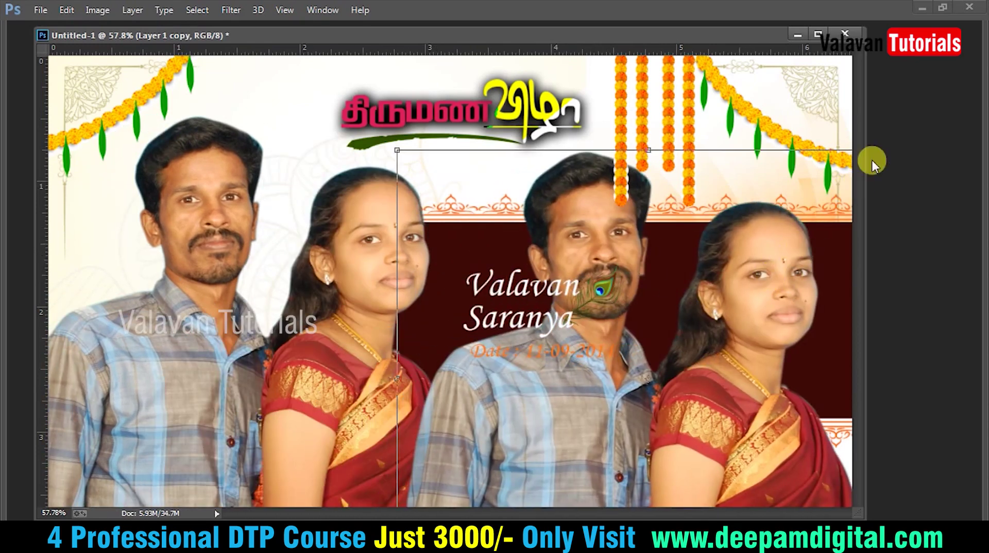
{"action": "left_click_drag", "start_coordinate": [394, 146], "coordinate": [594, 278]}
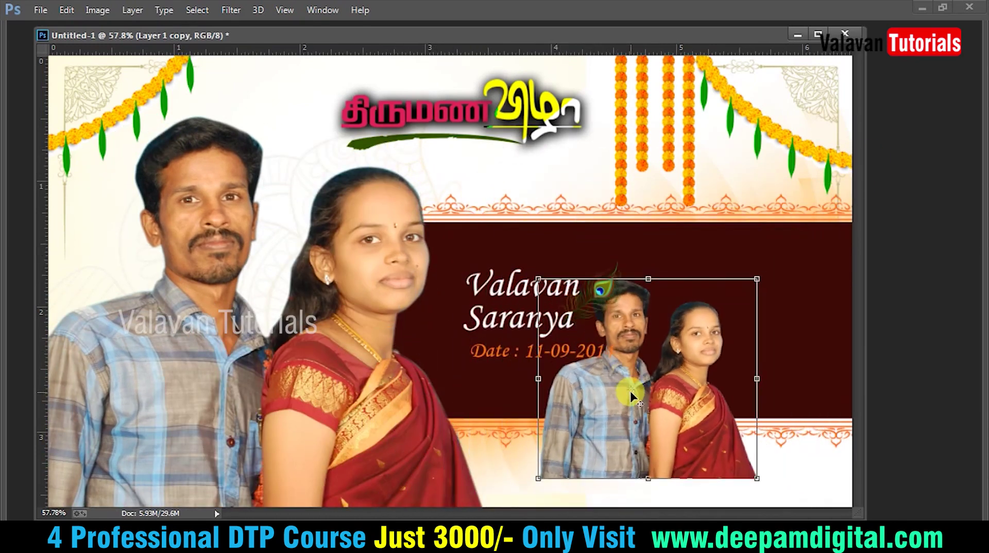
{"action": "left_click_drag", "start_coordinate": [626, 402], "coordinate": [677, 354]}
{"action": "key", "text": "Return"}
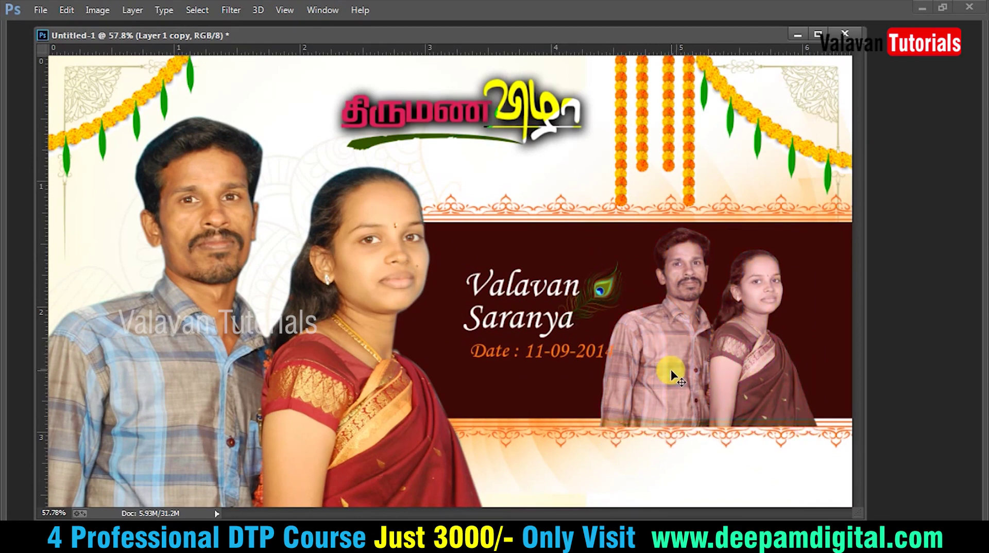
Cycle blend modes on the small couple photo to darken its blend.
{"action": "key", "text": "shift+plus"}
{"action": "key", "text": "shift+plus"}
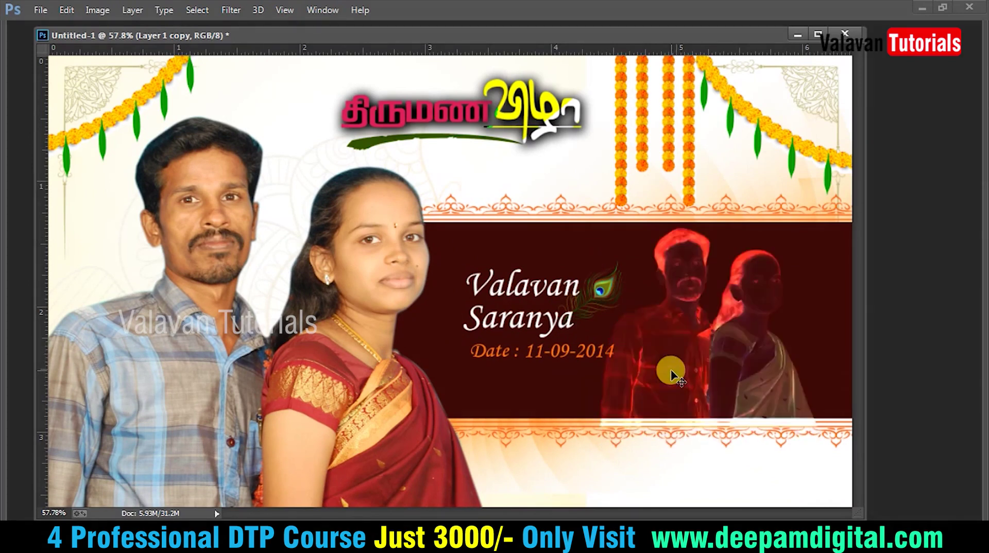
{"action": "key", "text": "shift+plus"}
{"action": "key", "text": "shift+plus"}
{"action": "key", "text": "shift+plus"}
{"action": "key", "text": "shift+plus"}
{"action": "key", "text": "shift+plus"}
{"action": "key", "text": "shift+plus"}
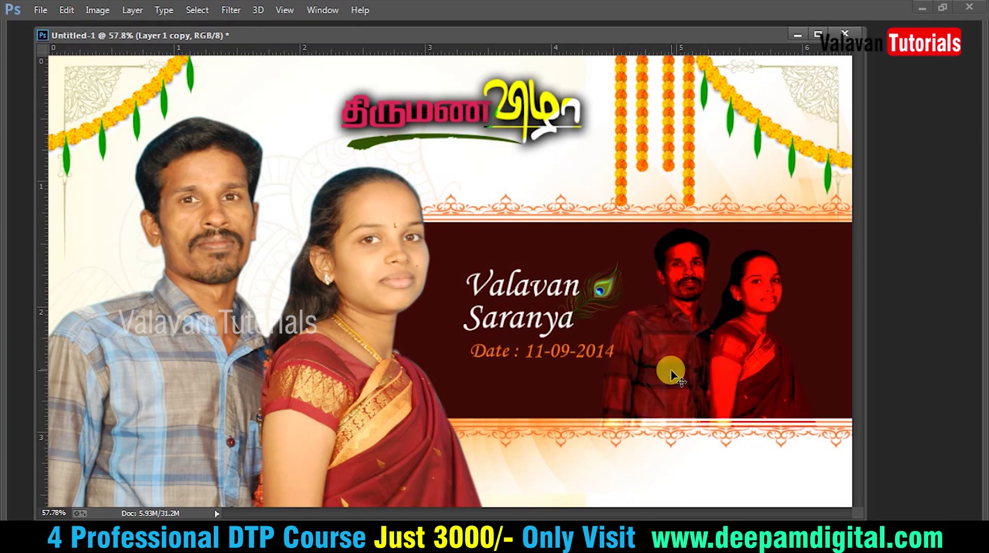
{"action": "key", "text": "f"}
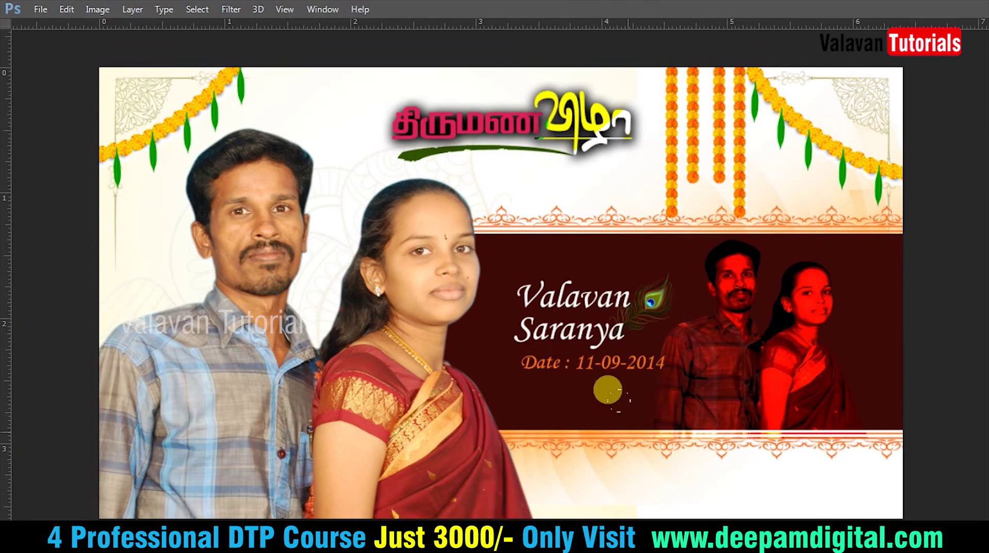
{"action": "key", "text": "shift+plus"}
{"action": "key", "text": "shift+plus"}
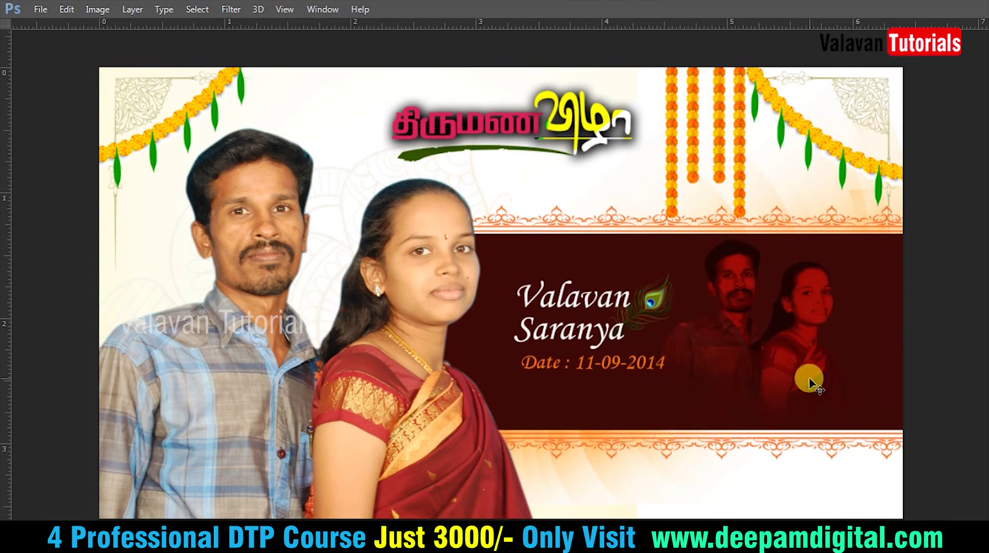
Enlarge the small photo, shift it right, and settle on a faded blend mode.
{"action": "key", "text": "ctrl+t"}
{"action": "left_click_drag", "start_coordinate": [629, 220], "coordinate": [841, 337]}
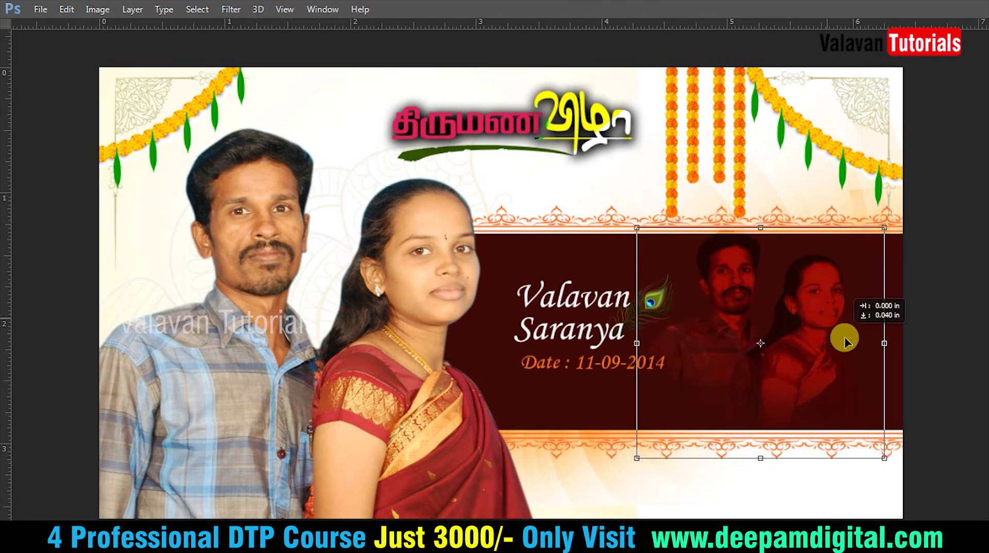
{"action": "key", "text": "Return"}
{"action": "key", "text": "shift+plus"}
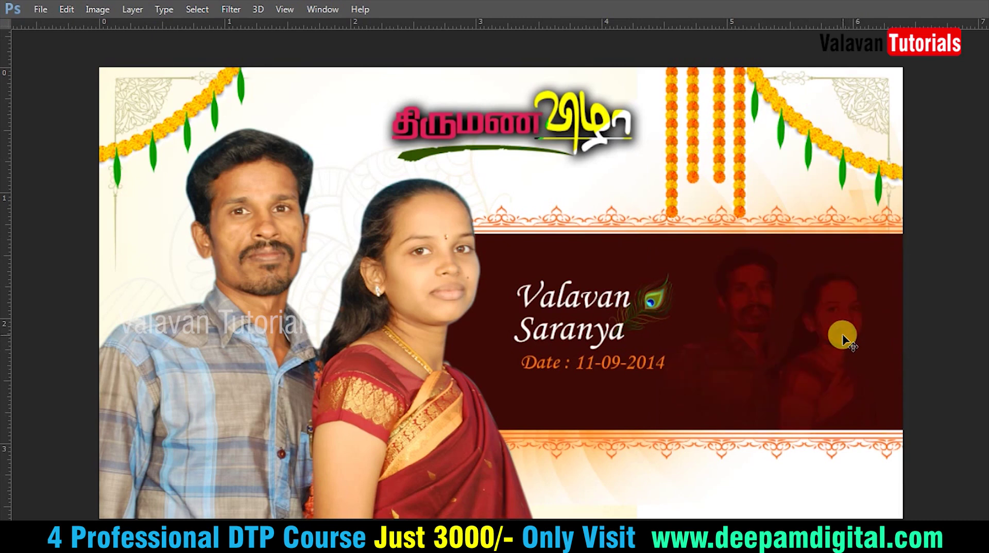
{"action": "key", "text": "shift+plus"}
{"action": "key", "text": "shift+plus"}
{"action": "key", "text": "shift+plus"}
{"action": "key", "text": "shift+plus"}
{"action": "key", "text": "shift+plus"}
{"action": "key", "text": "shift+plus"}
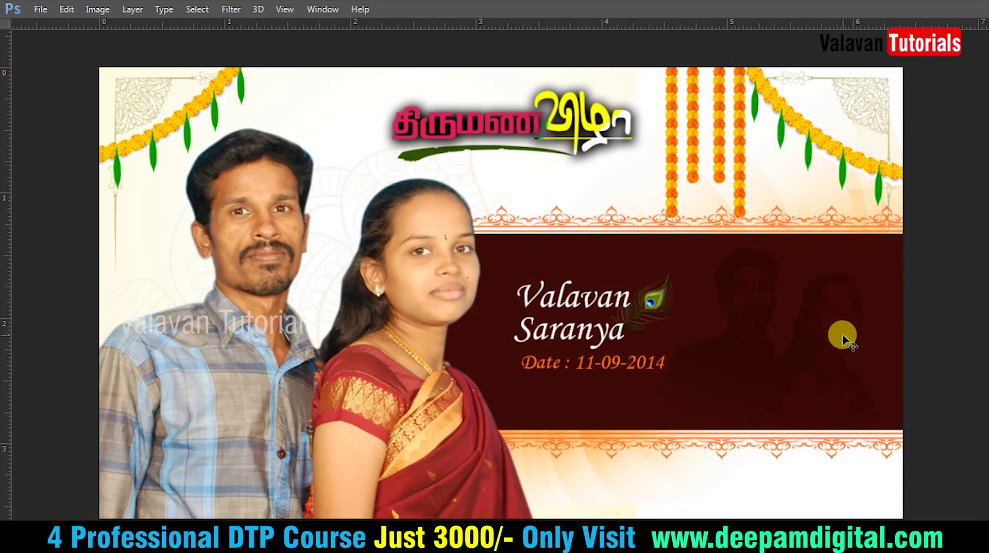
{"action": "key", "text": "shift+plus"}
{"action": "key", "text": "shift+plus"}
{"action": "key", "text": "shift+plus"}
{"action": "key", "text": "shift+plus"}
{"action": "key", "text": "shift+plus"}
{"action": "key", "text": "shift+plus"}
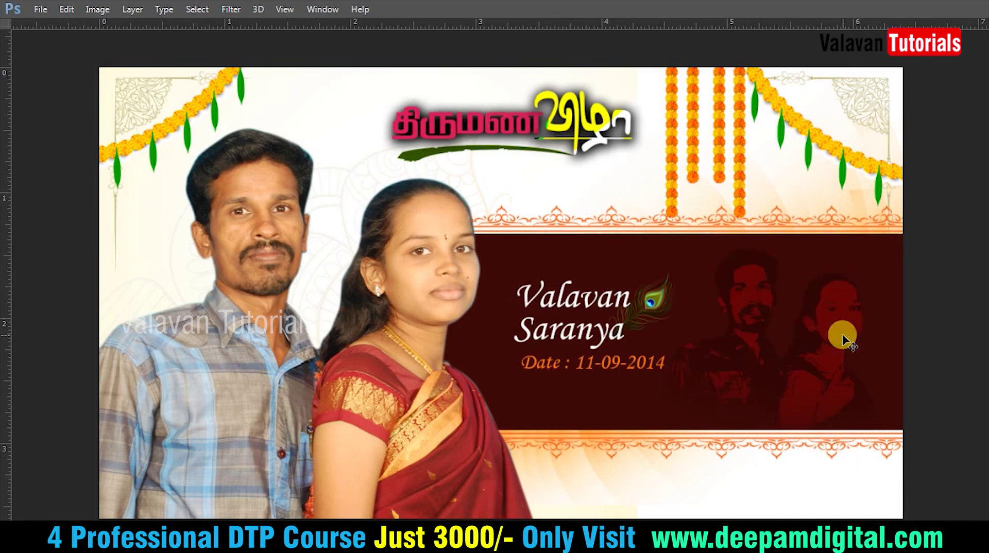
{"action": "key", "text": "shift+plus"}
{"action": "key", "text": "shift+plus"}
{"action": "key", "text": "shift+plus"}
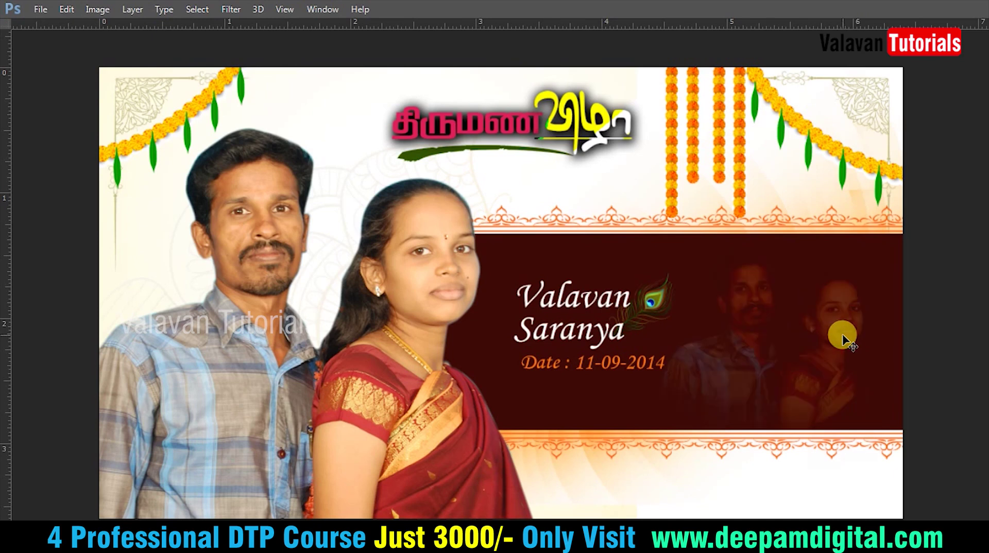
Shift the hanging marigold strands slightly left toward the title.
{"action": "key", "text": "f"}
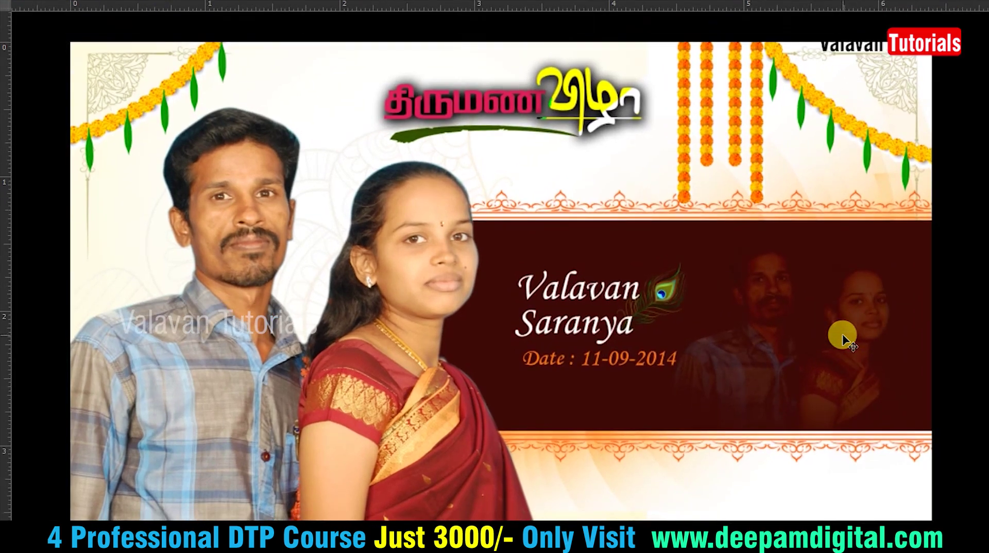
{"action": "key", "text": "ctrl+minus"}
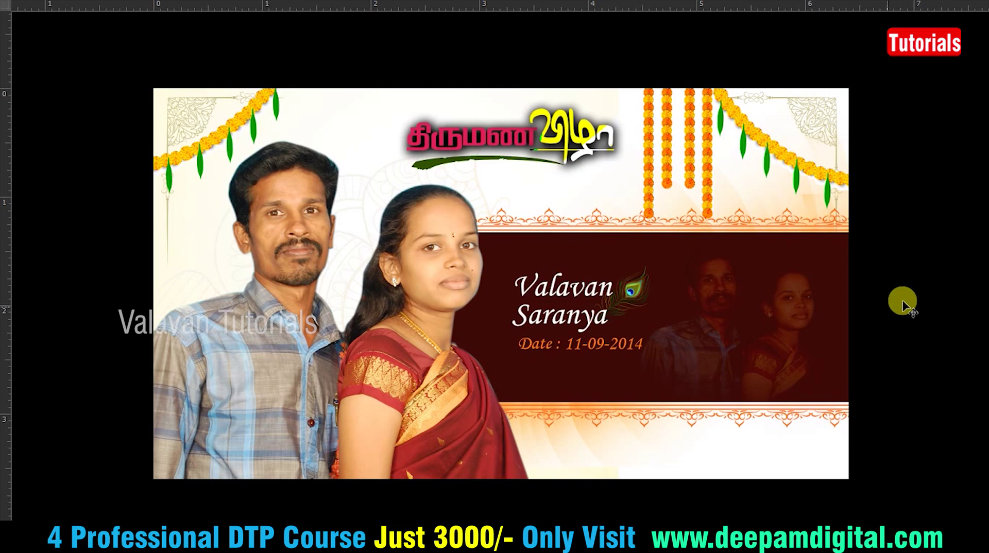
{"action": "mouse_move", "coordinate": [691, 190]}
{"action": "left_mouse_down"}
{"action": "mouse_move", "coordinate": [642, 186]}
{"action": "mouse_move", "coordinate": [663, 165]}
{"action": "left_mouse_up"}
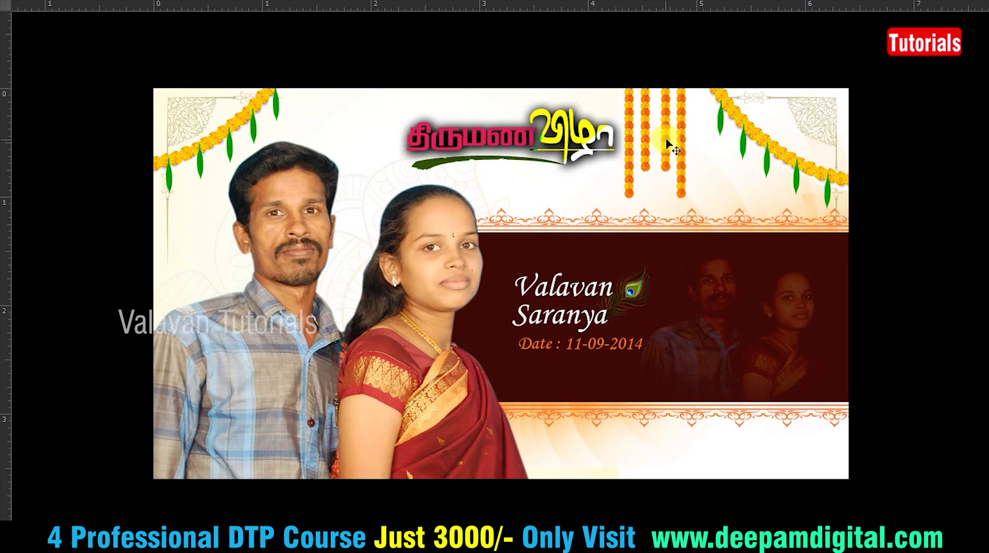
{"action": "left_click_drag", "start_coordinate": [667, 144], "coordinate": [679, 140]}
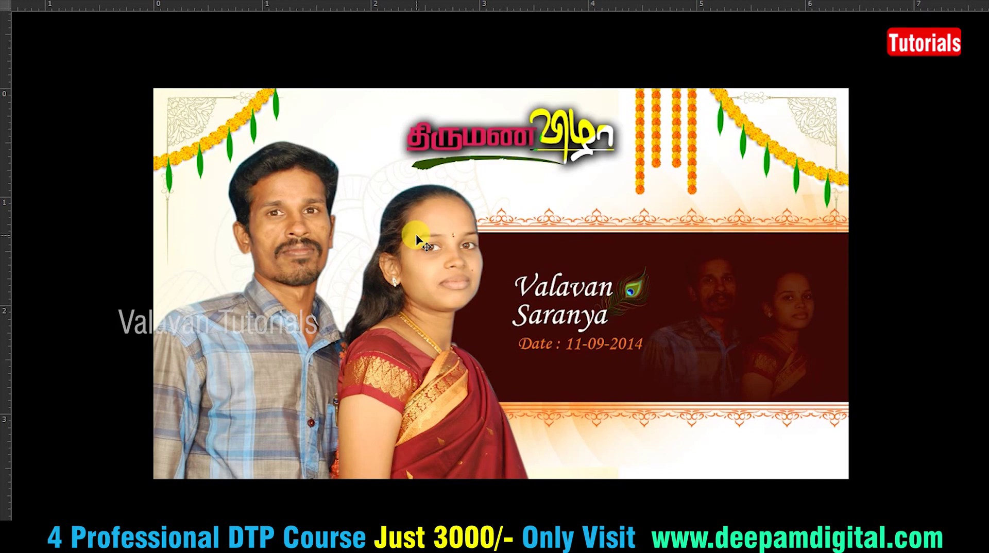
{"action": "key", "text": "ctrl+minus"}
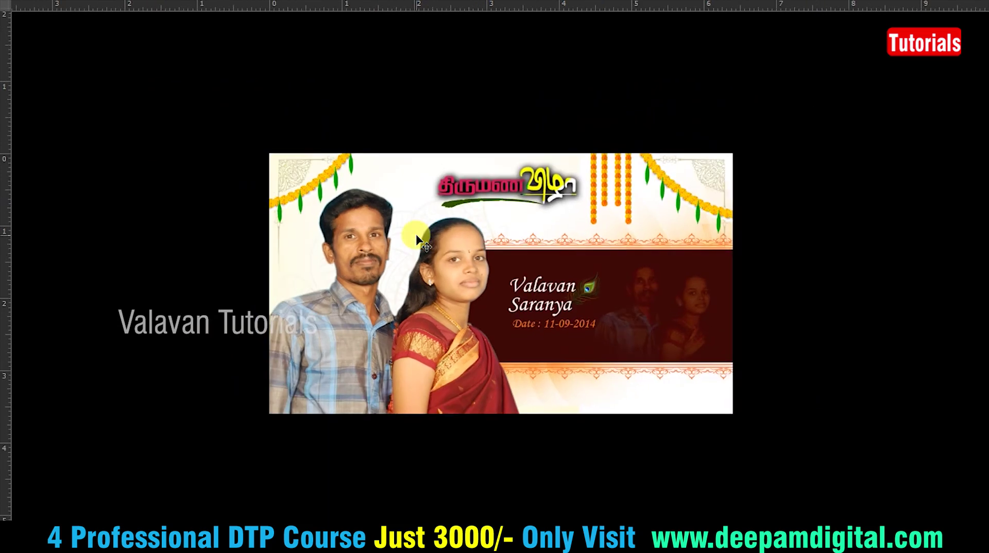